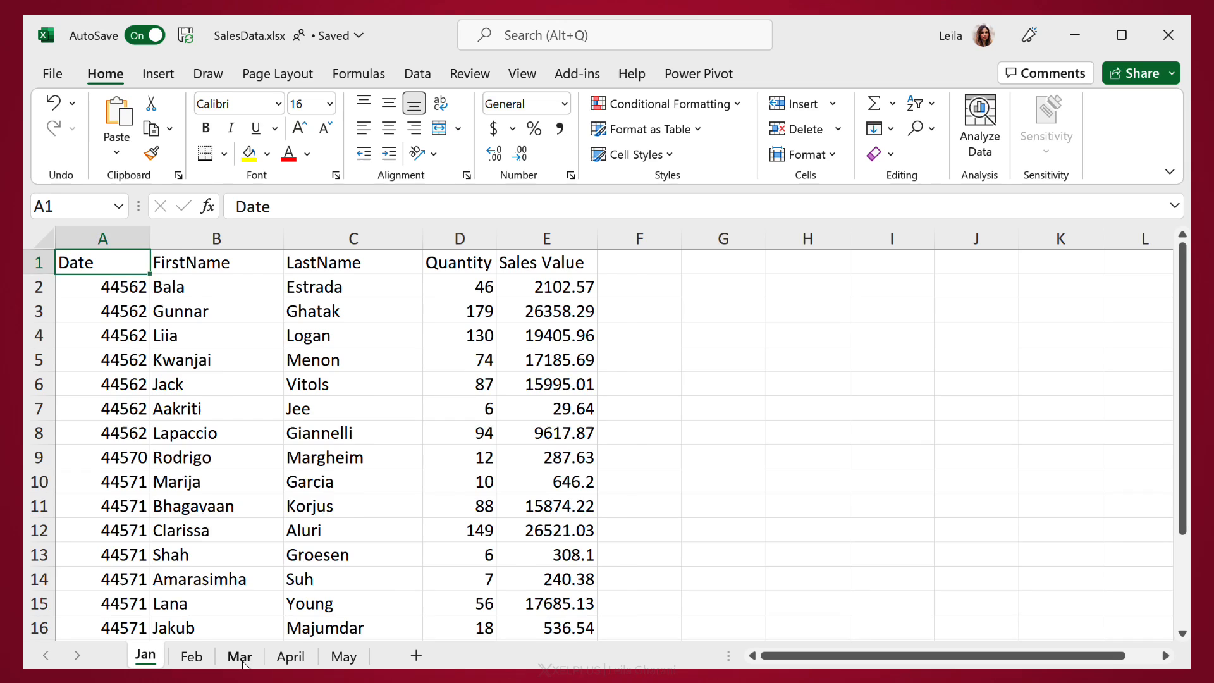
Step: Browse the Jan, Feb, Mar, April and May sheets to examine the unformatted date and sales value columns
{"action": "left_click", "coordinate": [240, 656]}
{"action": "left_click", "coordinate": [192, 657]}
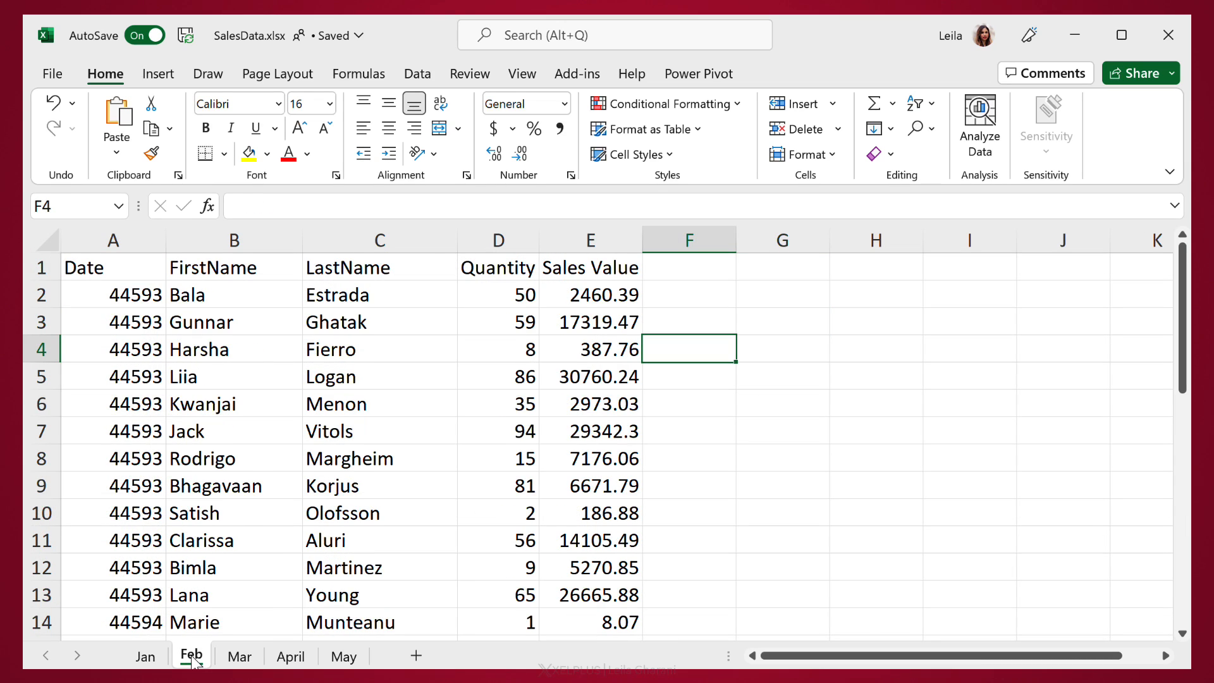
{"action": "left_click", "coordinate": [146, 657]}
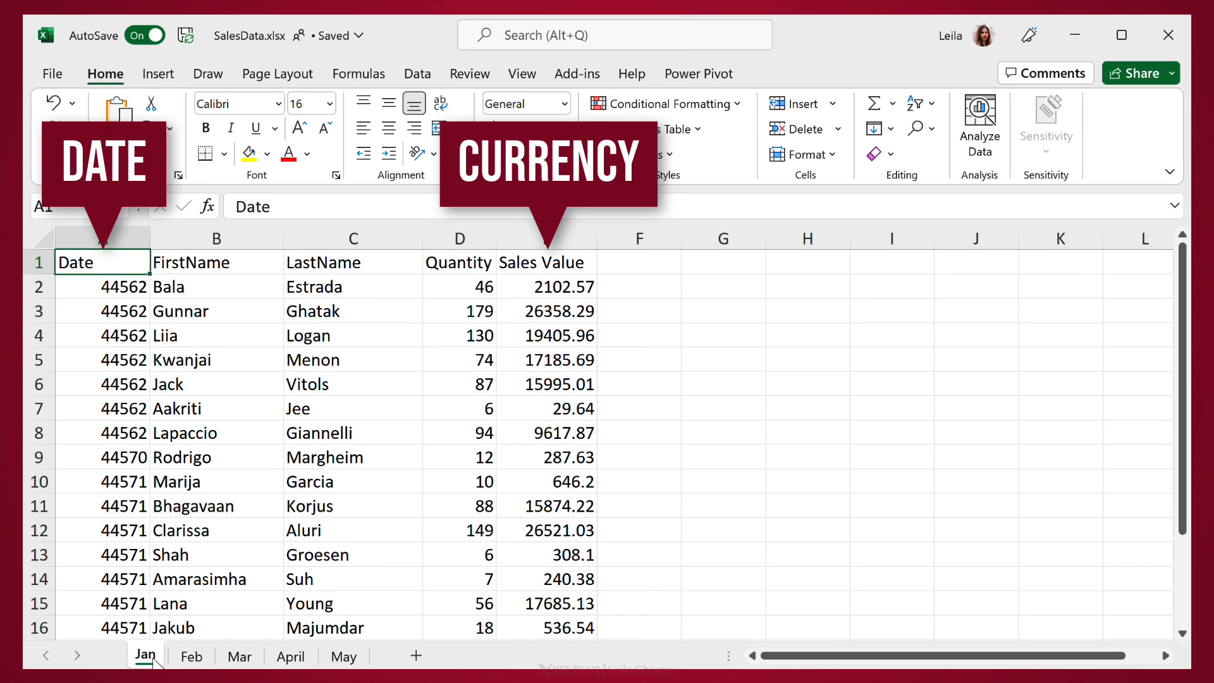
{"action": "left_click", "coordinate": [723, 432]}
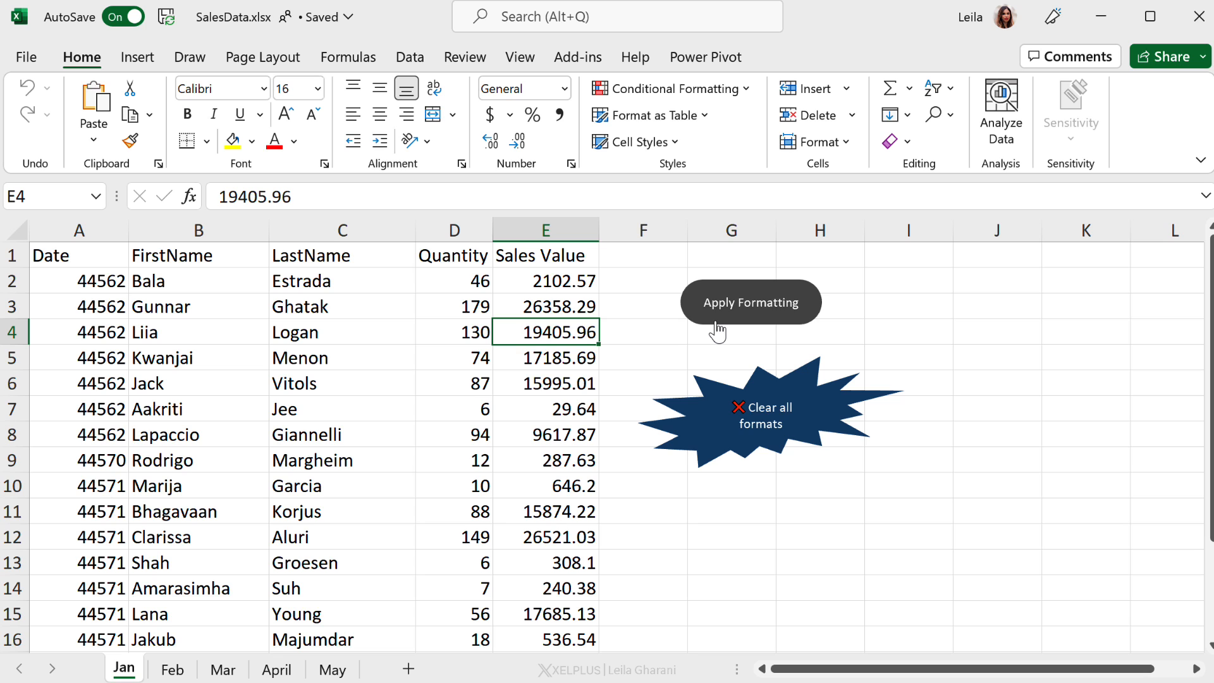
{"action": "left_click", "coordinate": [177, 670]}
{"action": "left_click", "coordinate": [237, 670]}
{"action": "left_click", "coordinate": [278, 670]}
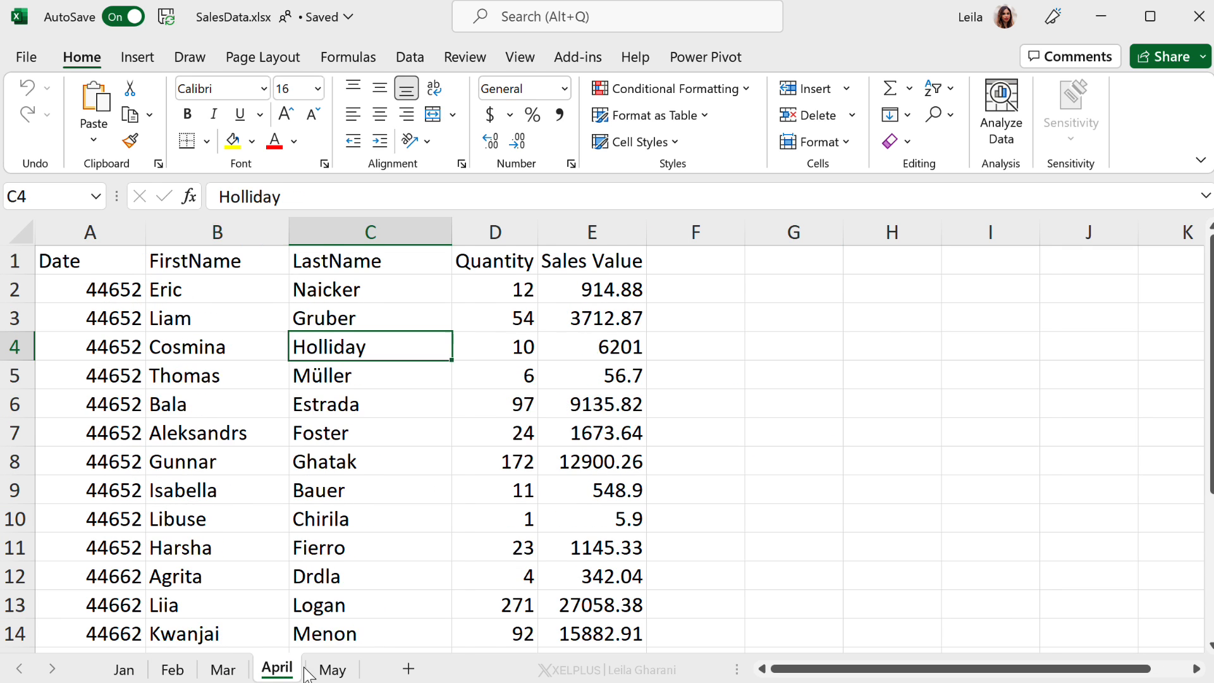
{"action": "left_click", "coordinate": [332, 669]}
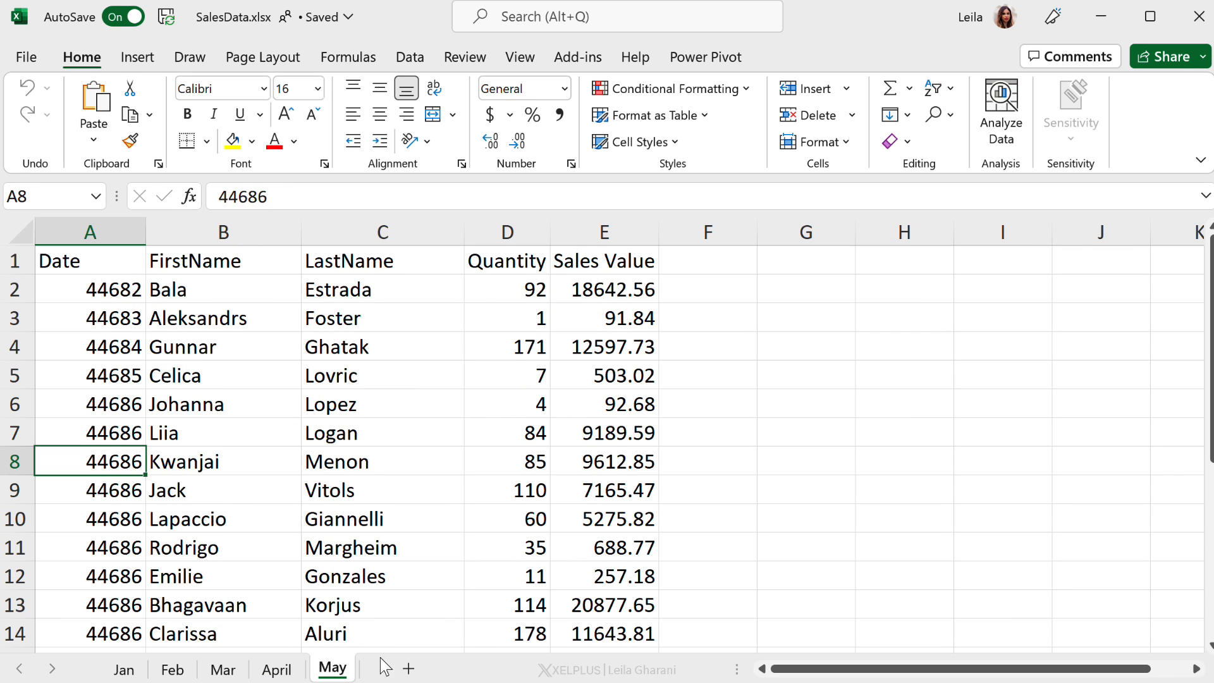
{"action": "left_click", "coordinate": [125, 670]}
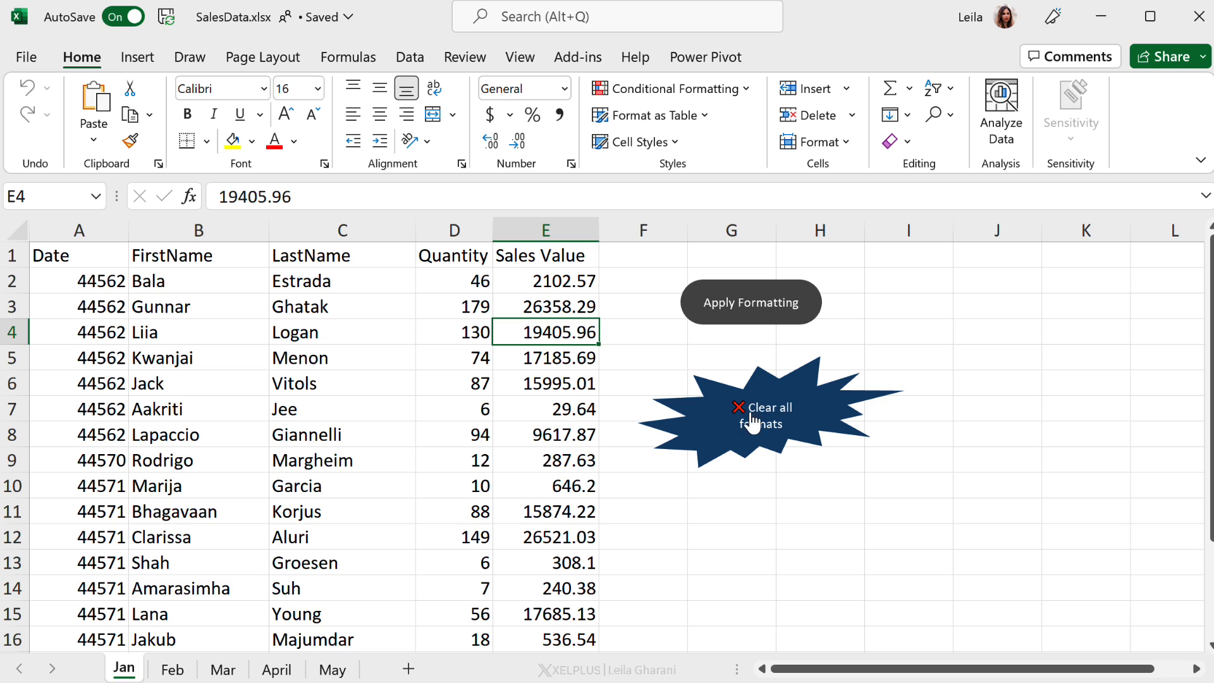
Step: Run the Apply Formatting button's script to format the sales data
{"action": "left_click", "coordinate": [759, 319]}
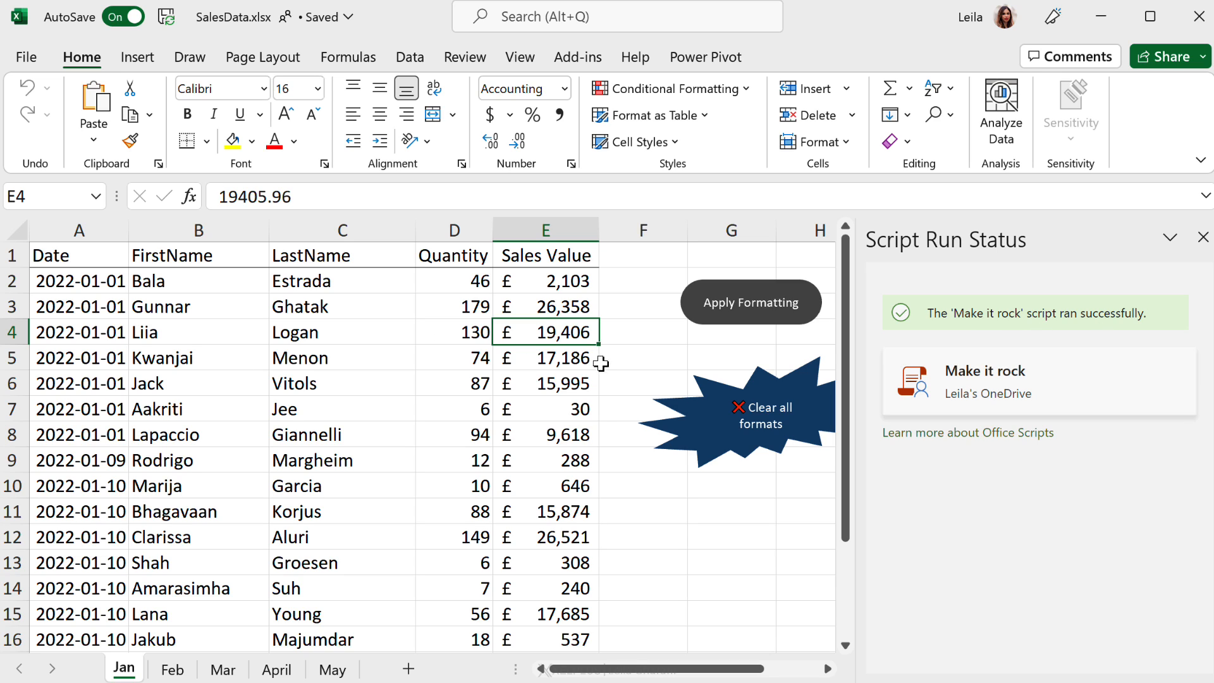
{"action": "left_click", "coordinate": [547, 383]}
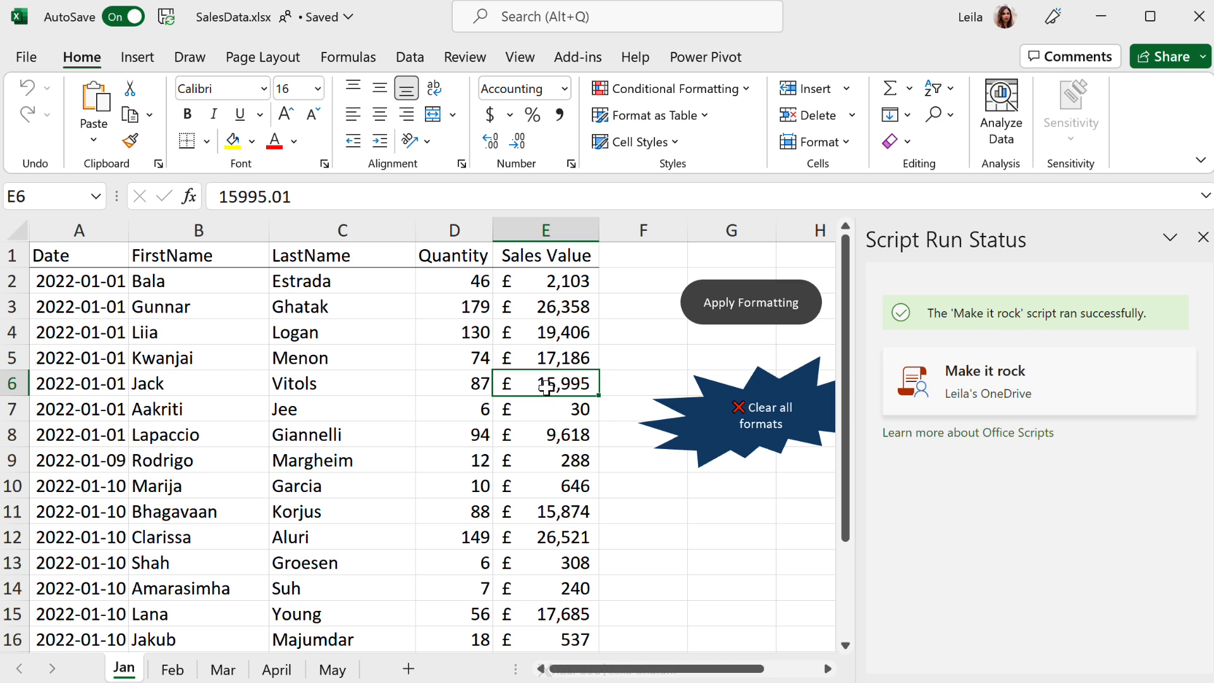
Step: Check the applied formatting on each monthly sheet from Feb to May and back on Jan
{"action": "left_click", "coordinate": [172, 669]}
{"action": "left_click", "coordinate": [222, 669]}
{"action": "left_click", "coordinate": [271, 670]}
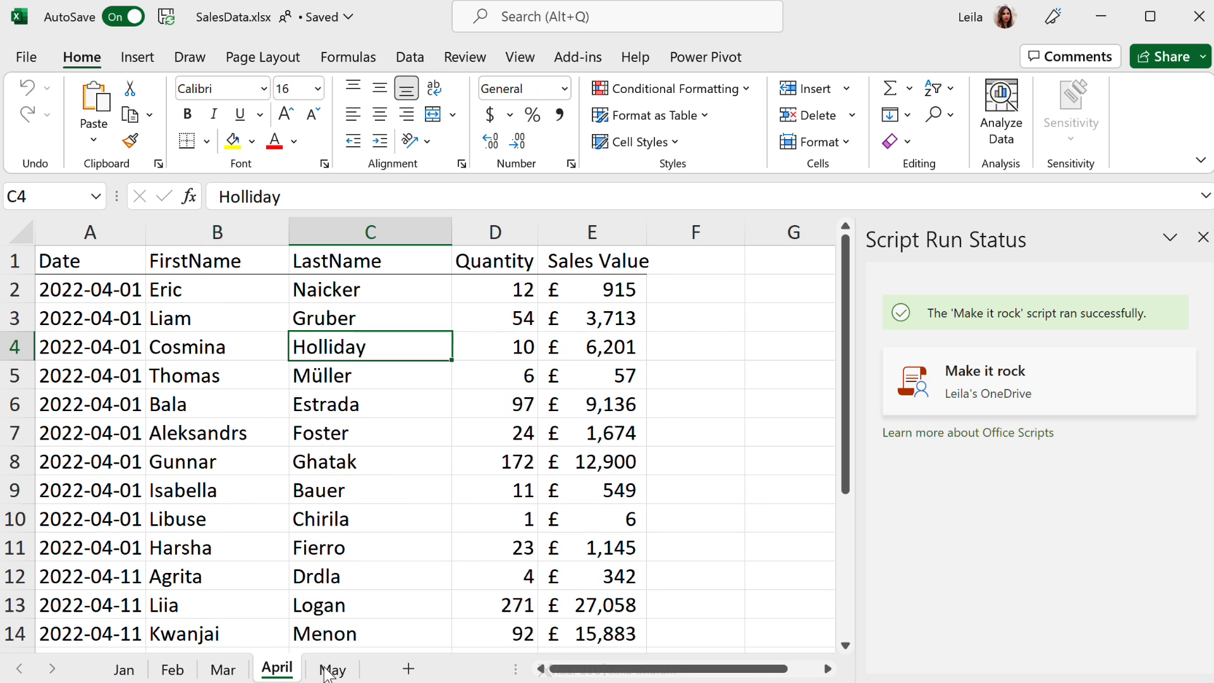
{"action": "left_click", "coordinate": [334, 668]}
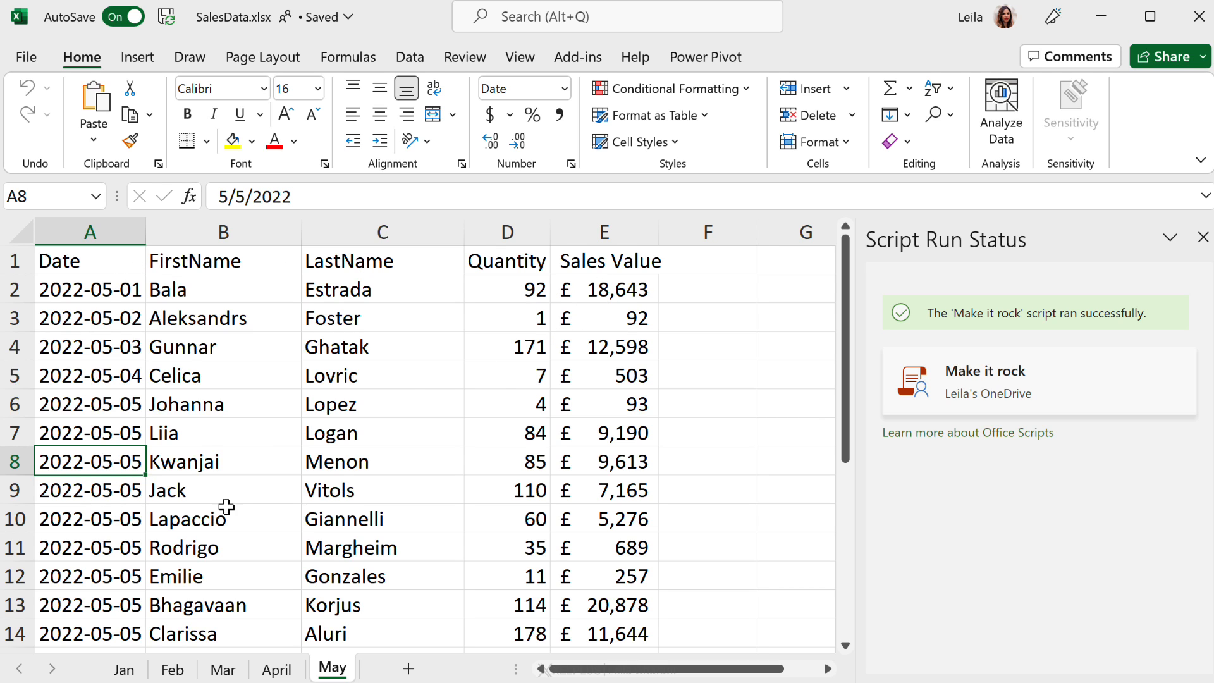
{"action": "left_click", "coordinate": [130, 670]}
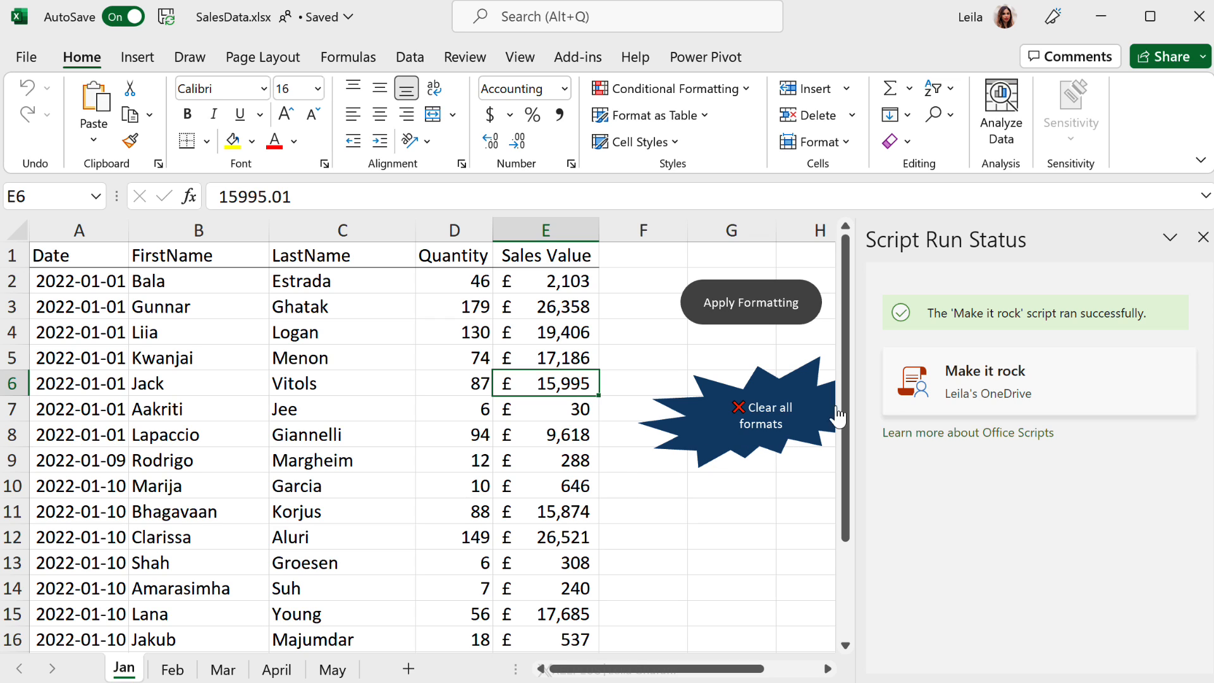
Step: Open the script assigned to the Clear all formats shape in the code editor
{"action": "left_click", "coordinate": [1202, 237]}
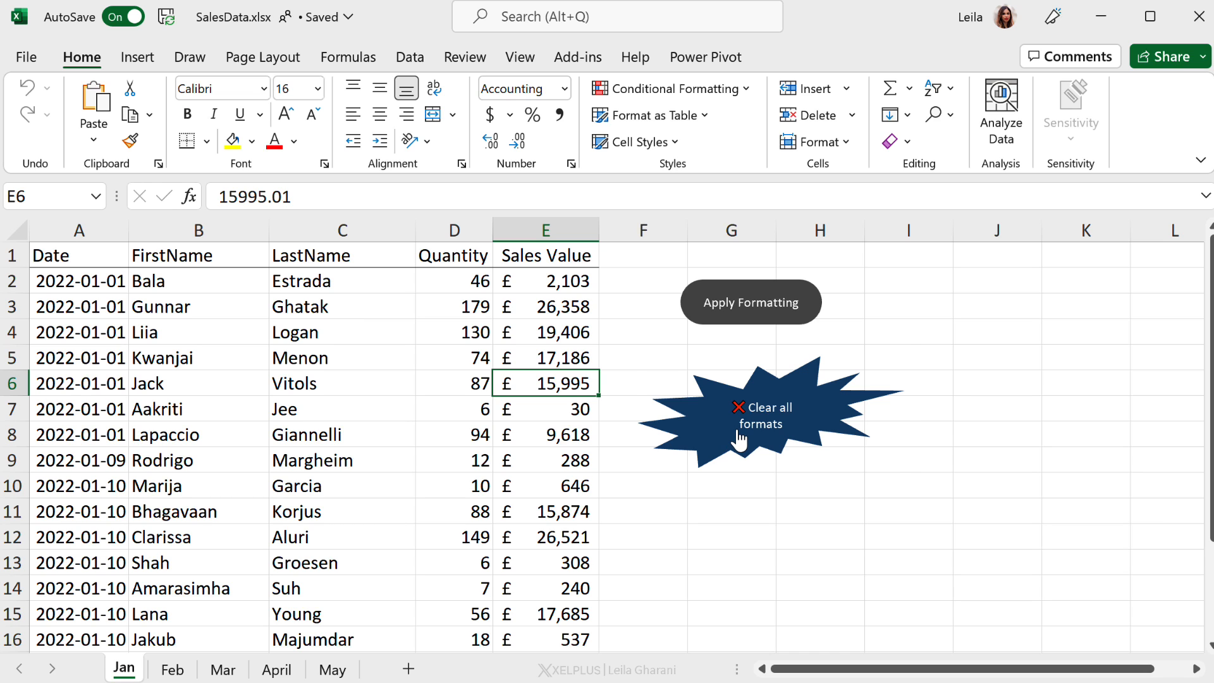
{"action": "right_click", "coordinate": [739, 438]}
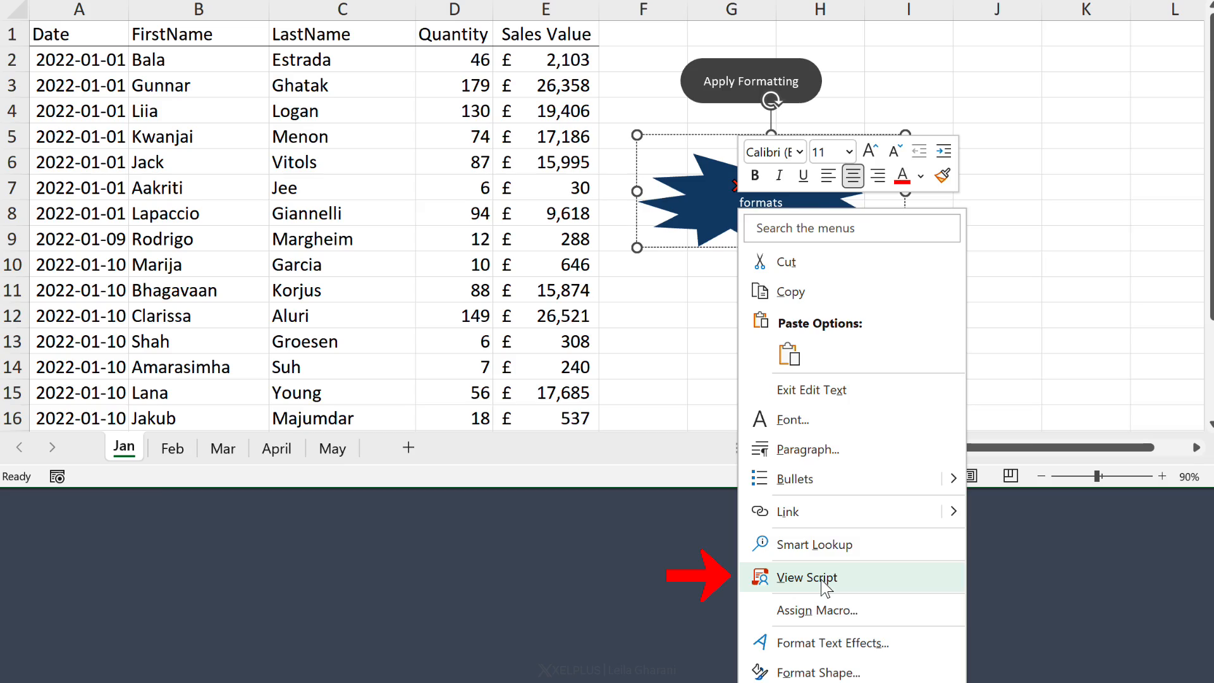
{"action": "left_click", "coordinate": [822, 580]}
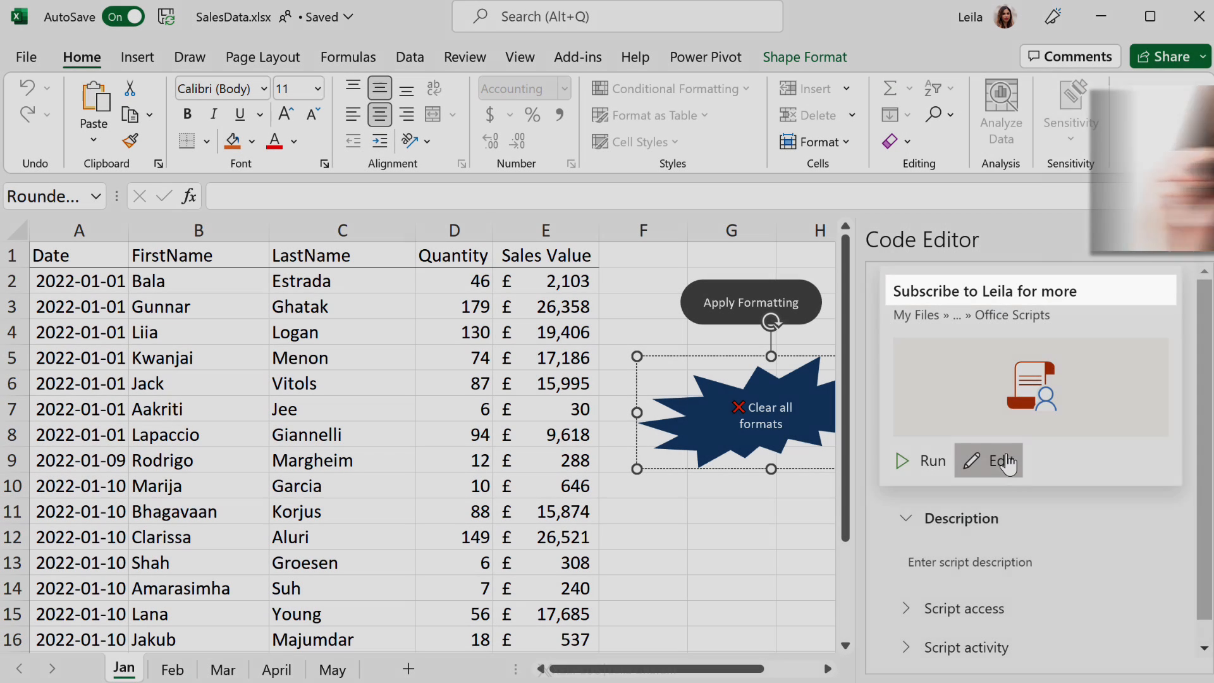
{"action": "left_click", "coordinate": [1006, 462]}
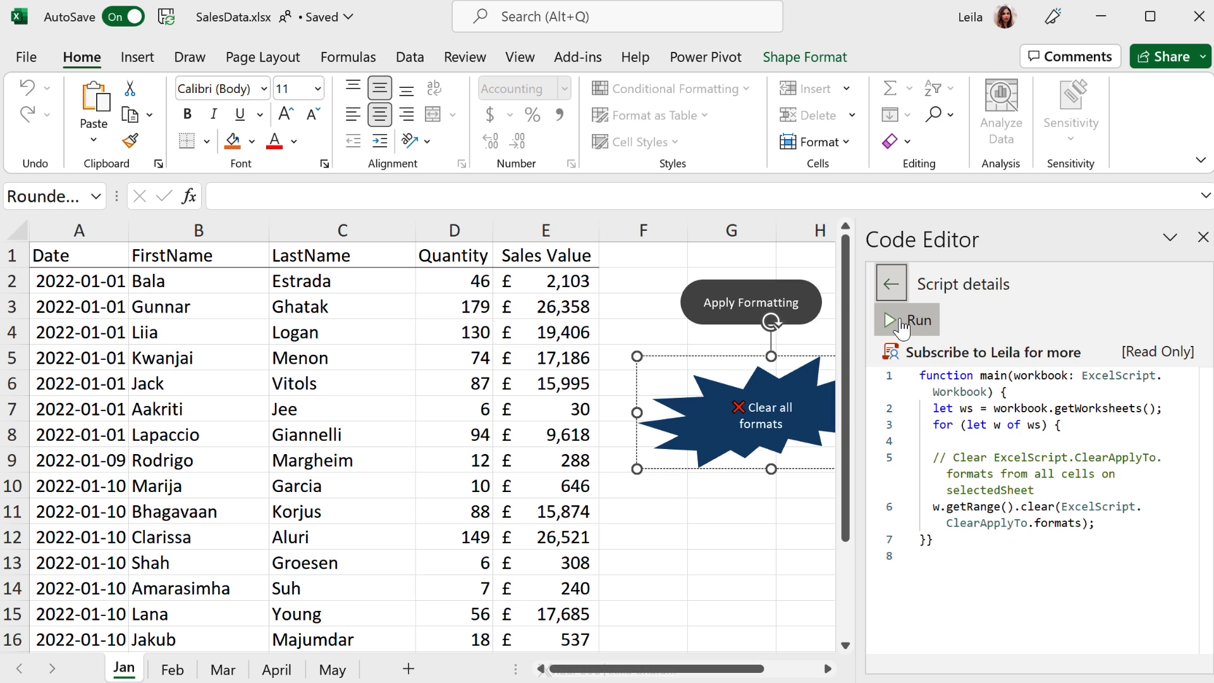
Step: Run the clear-formats script from the code editor and close the editor pane
{"action": "left_click", "coordinate": [901, 323]}
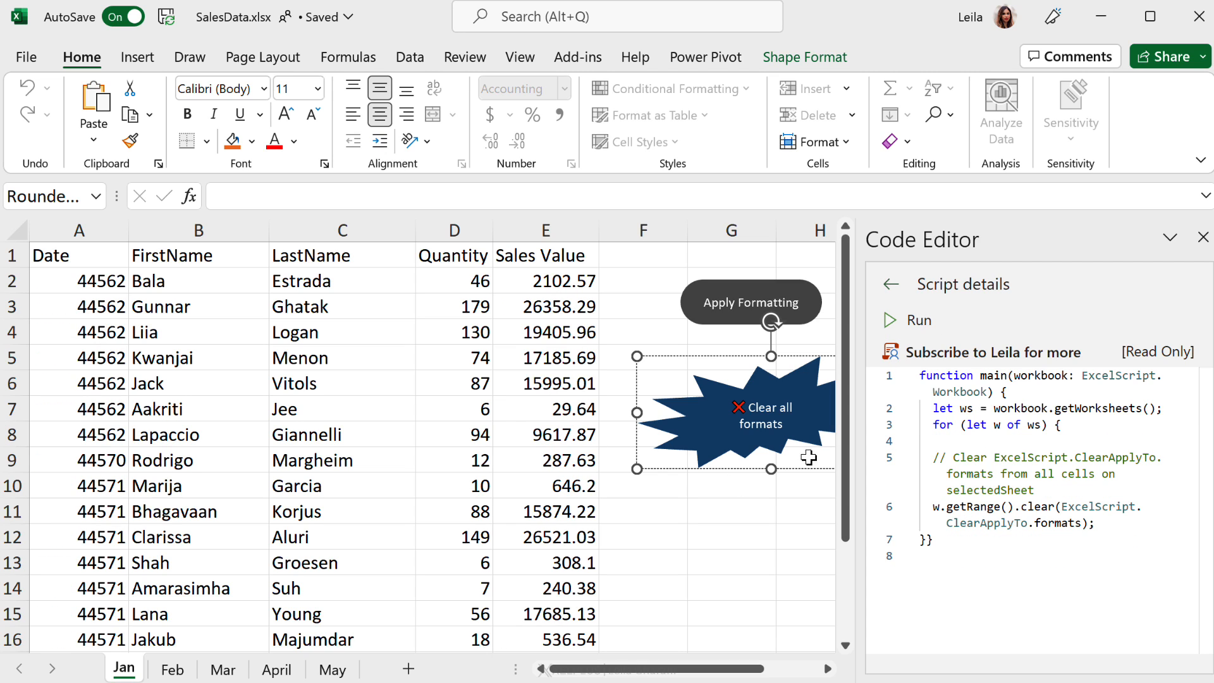
{"action": "left_click", "coordinate": [1201, 237]}
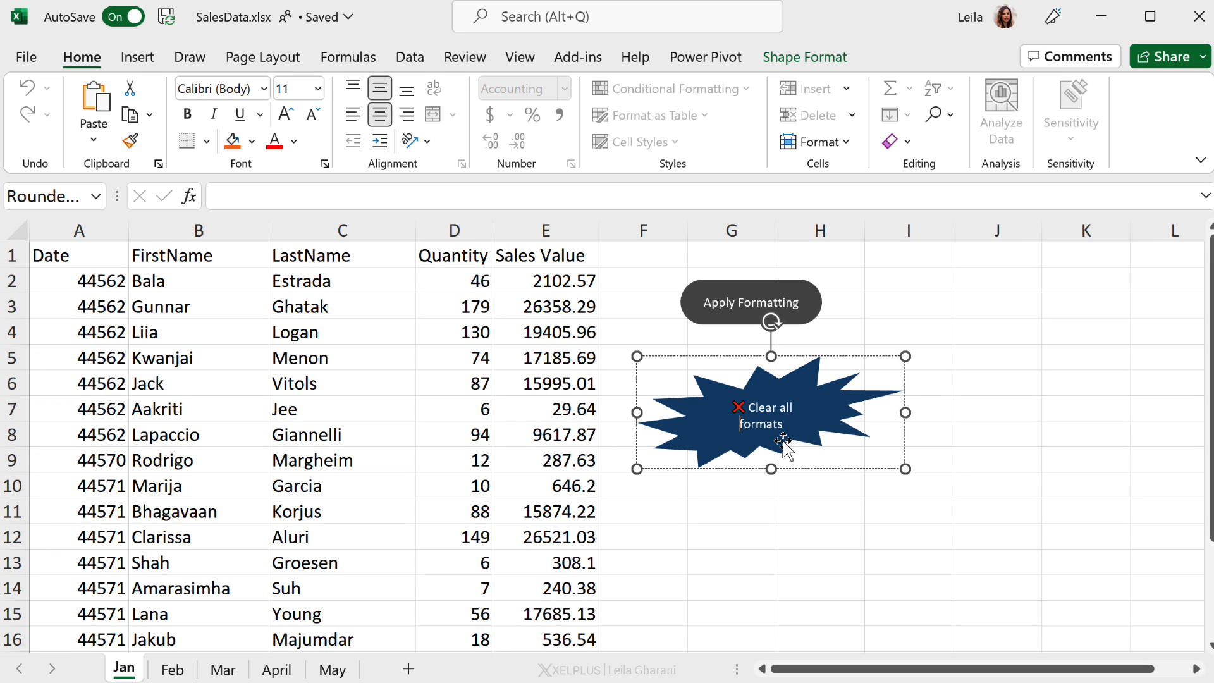
{"action": "left_click", "coordinate": [780, 515]}
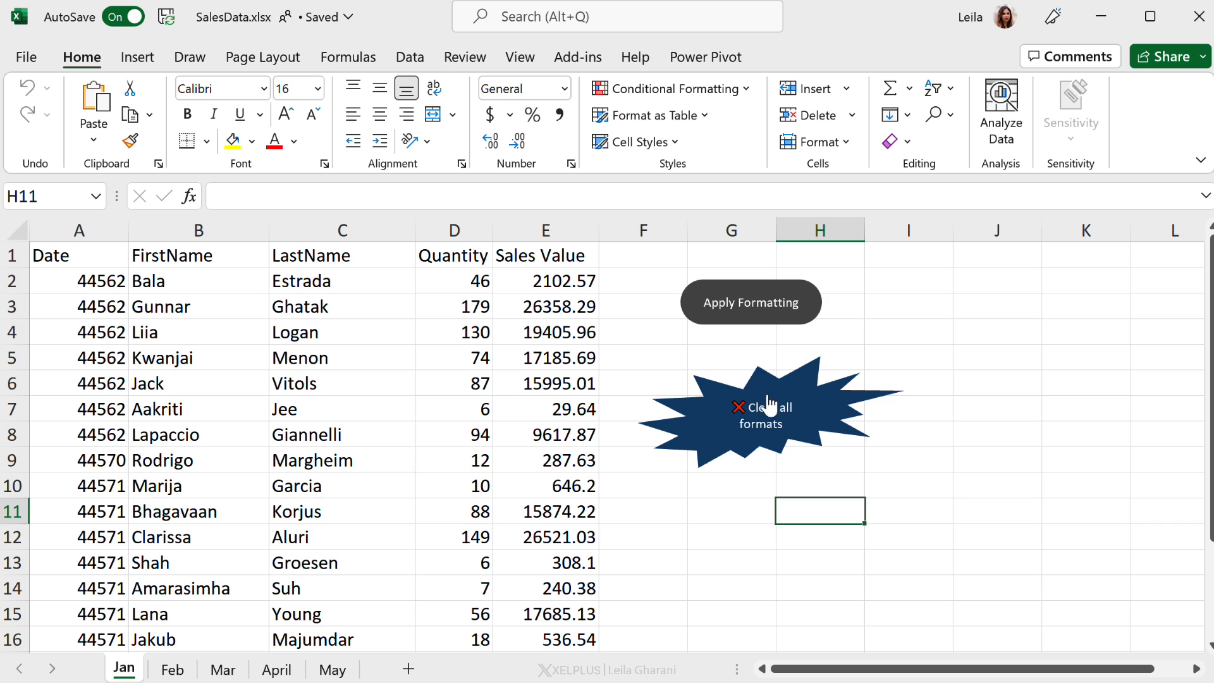
Step: Use the Clear all formats button and review the April, Mar and Jan sheets
{"action": "left_click", "coordinate": [740, 436]}
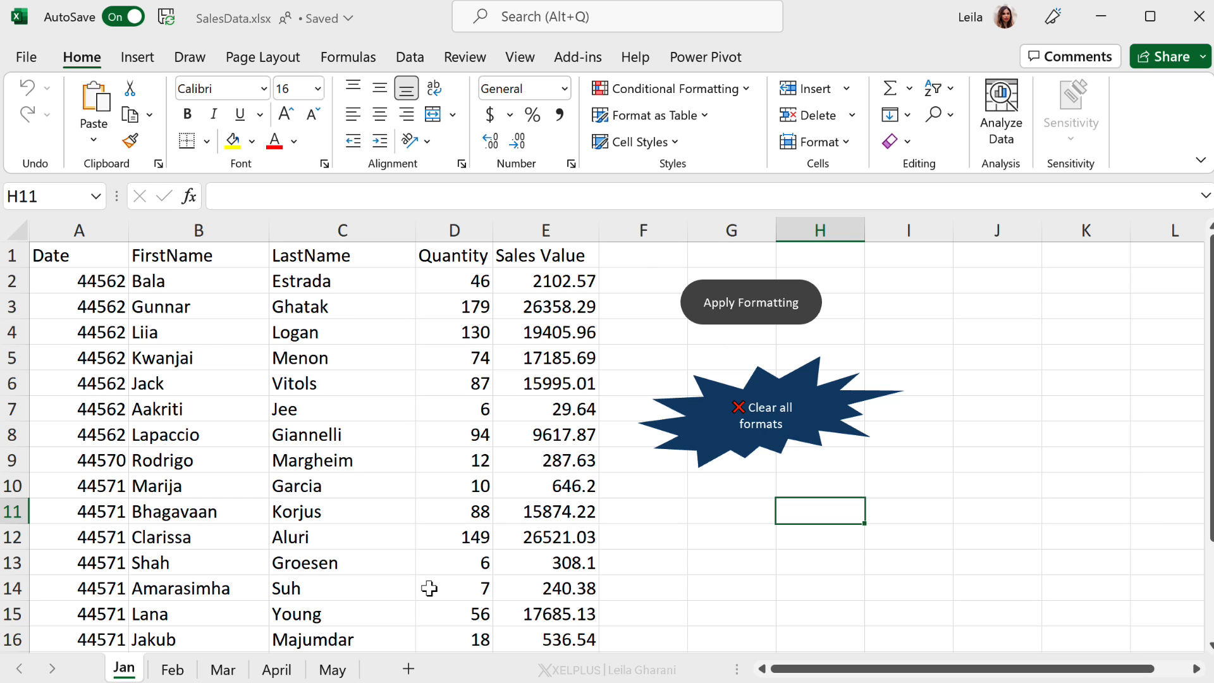
{"action": "left_click", "coordinate": [332, 669]}
{"action": "left_click", "coordinate": [277, 670]}
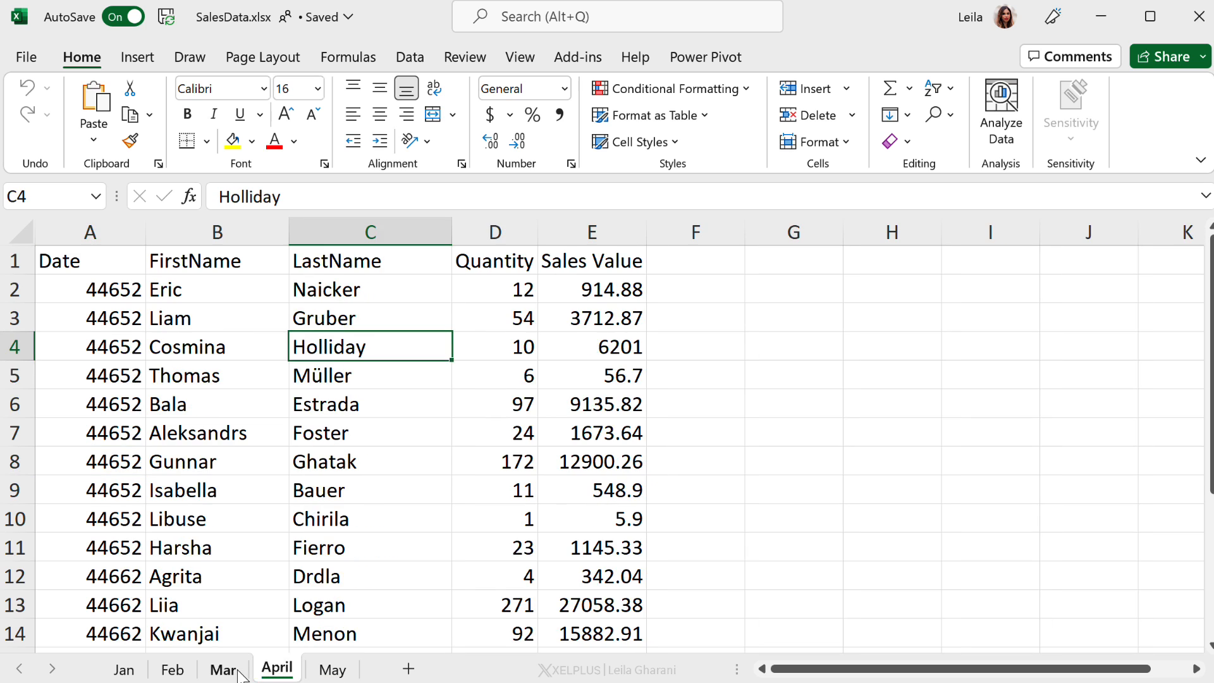
{"action": "left_click", "coordinate": [223, 669]}
{"action": "left_click", "coordinate": [123, 669]}
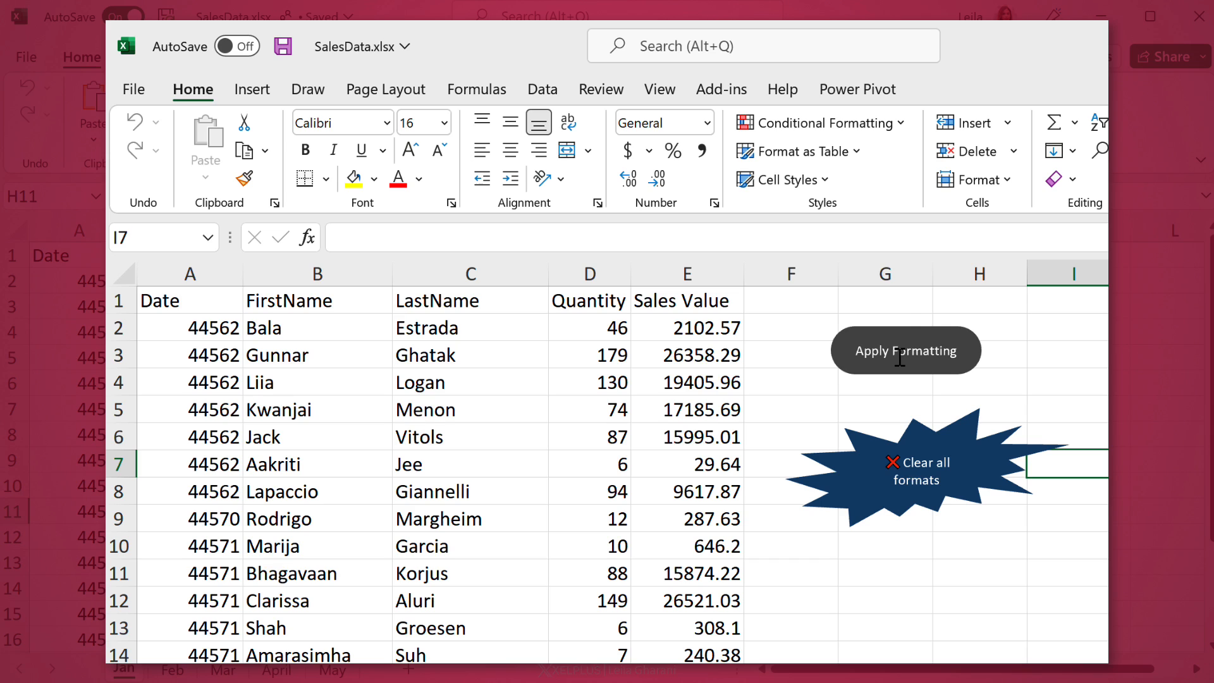
Step: Select the Apply Formatting and Clear all formats shapes in the desktop workbook
{"action": "left_click", "coordinate": [899, 357]}
{"action": "left_click", "coordinate": [890, 468]}
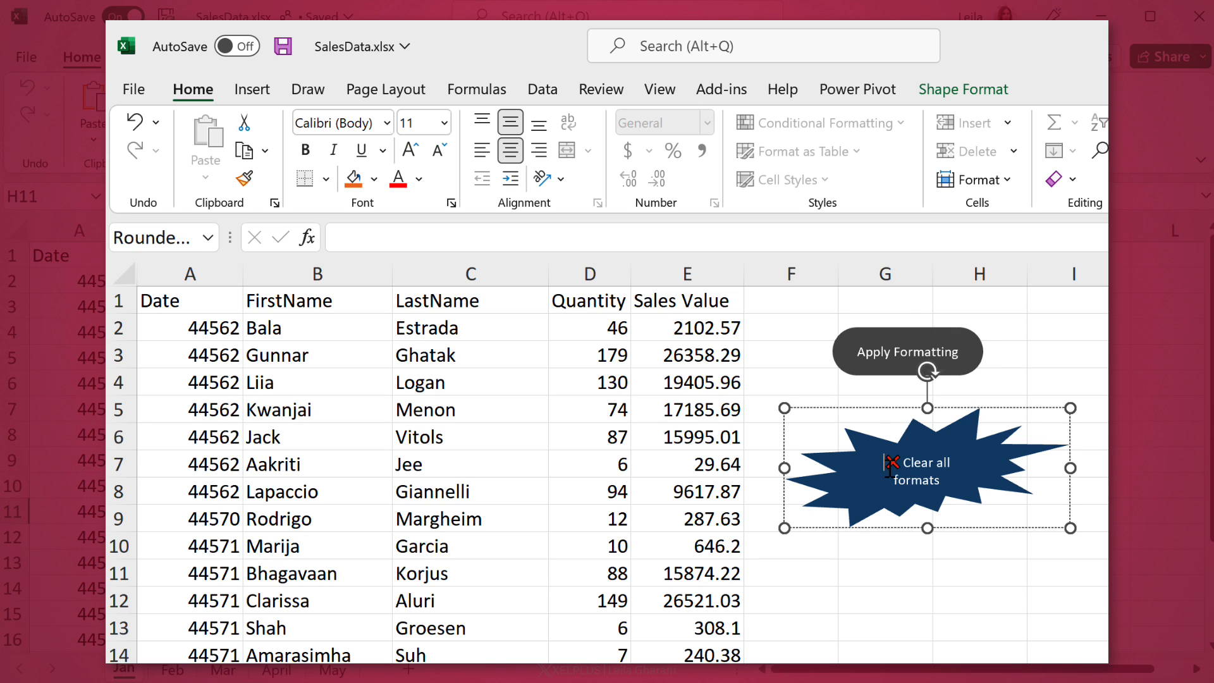
{"action": "left_click", "coordinate": [928, 360]}
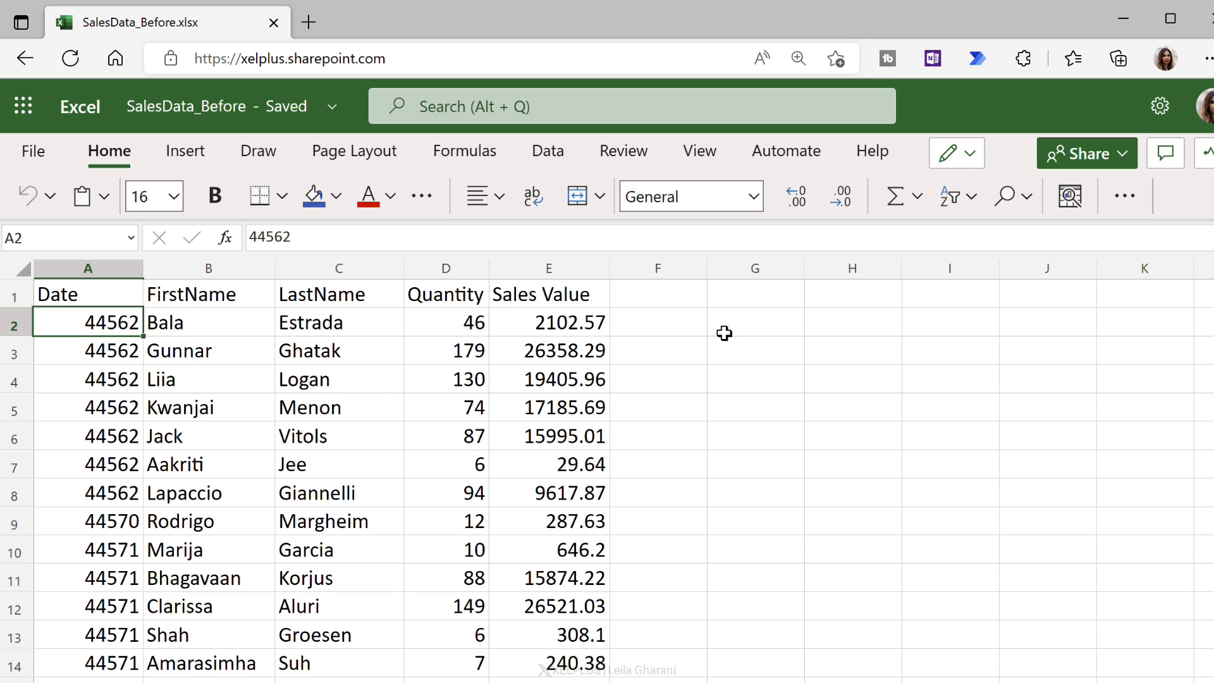
Step: Start recording actions for a new Office Script in Excel for the web
{"action": "left_click", "coordinate": [772, 165]}
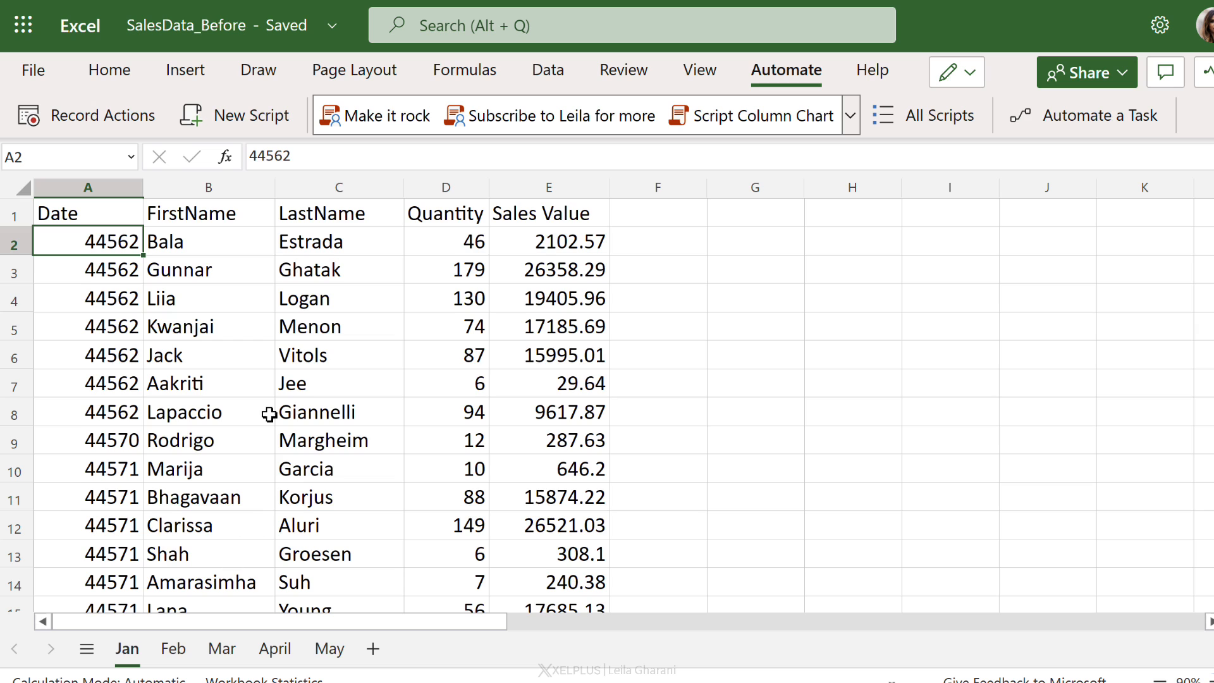
{"action": "left_click", "coordinate": [124, 116]}
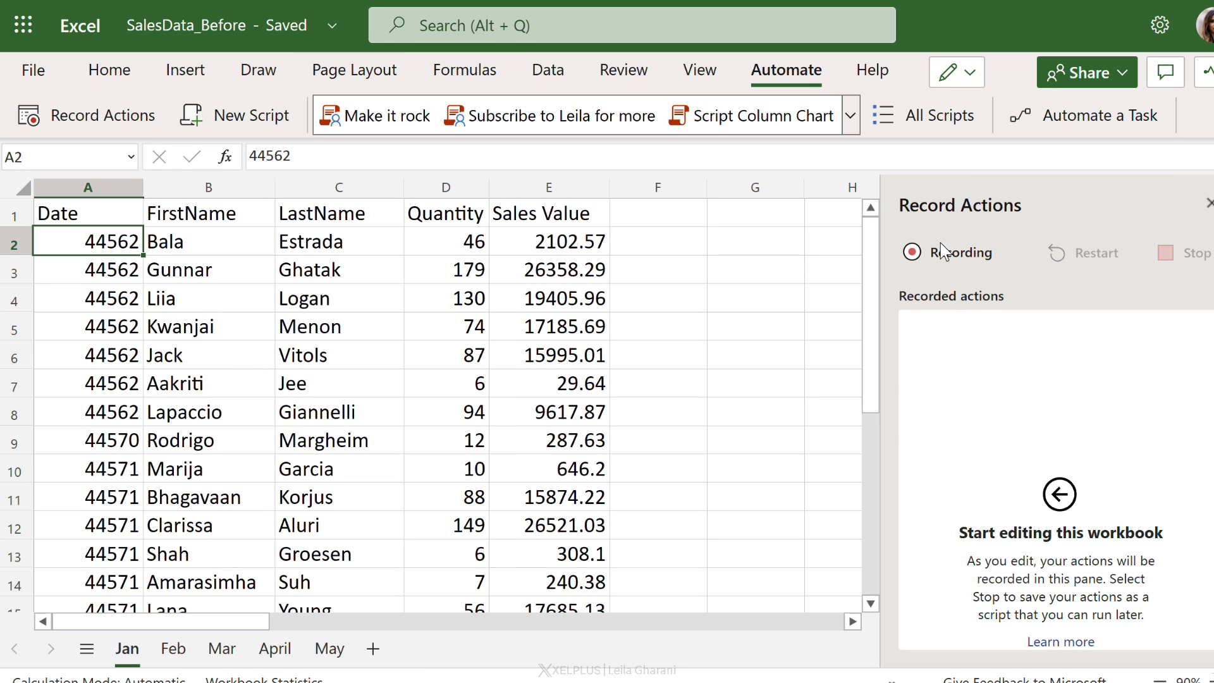
Step: Format column A with the Date category using the 2012-03-14 type
{"action": "left_click", "coordinate": [101, 191]}
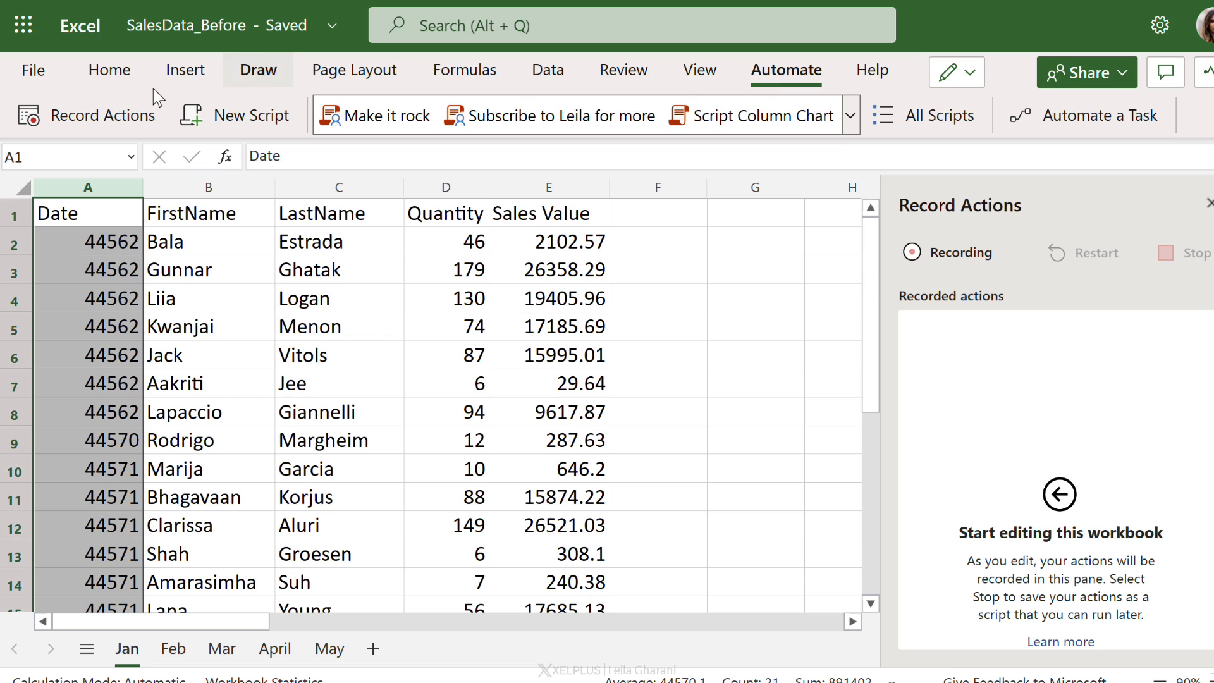
{"action": "left_click", "coordinate": [93, 73]}
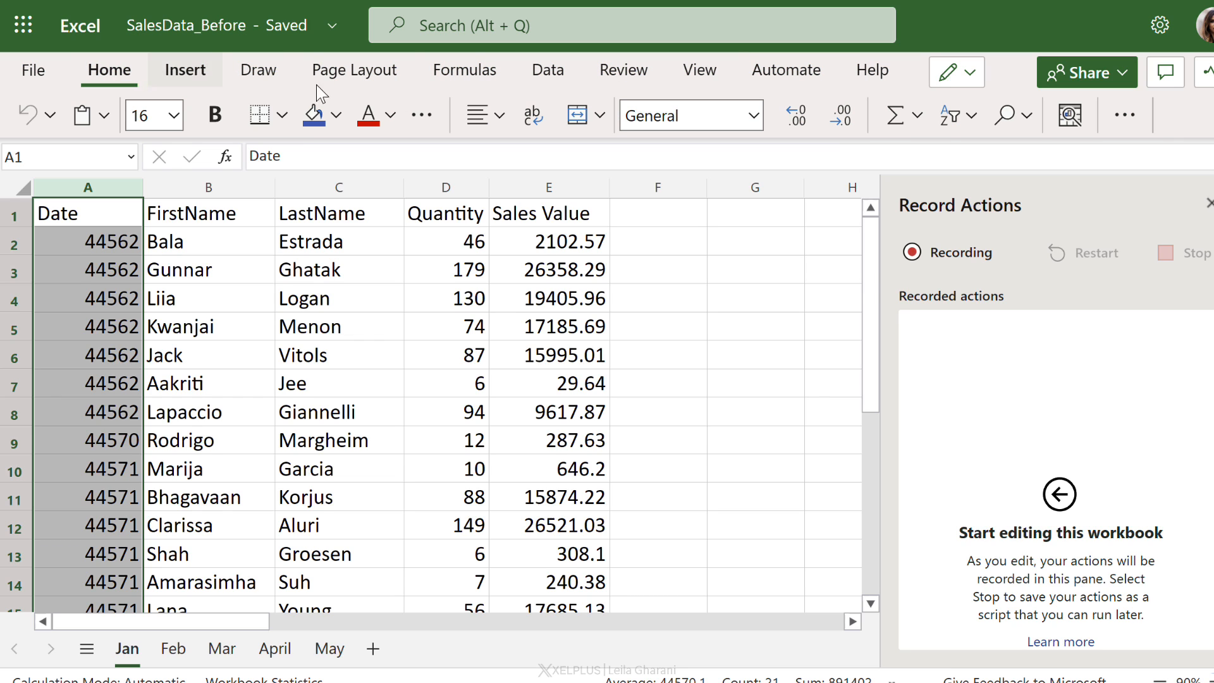
{"action": "left_click", "coordinate": [756, 117]}
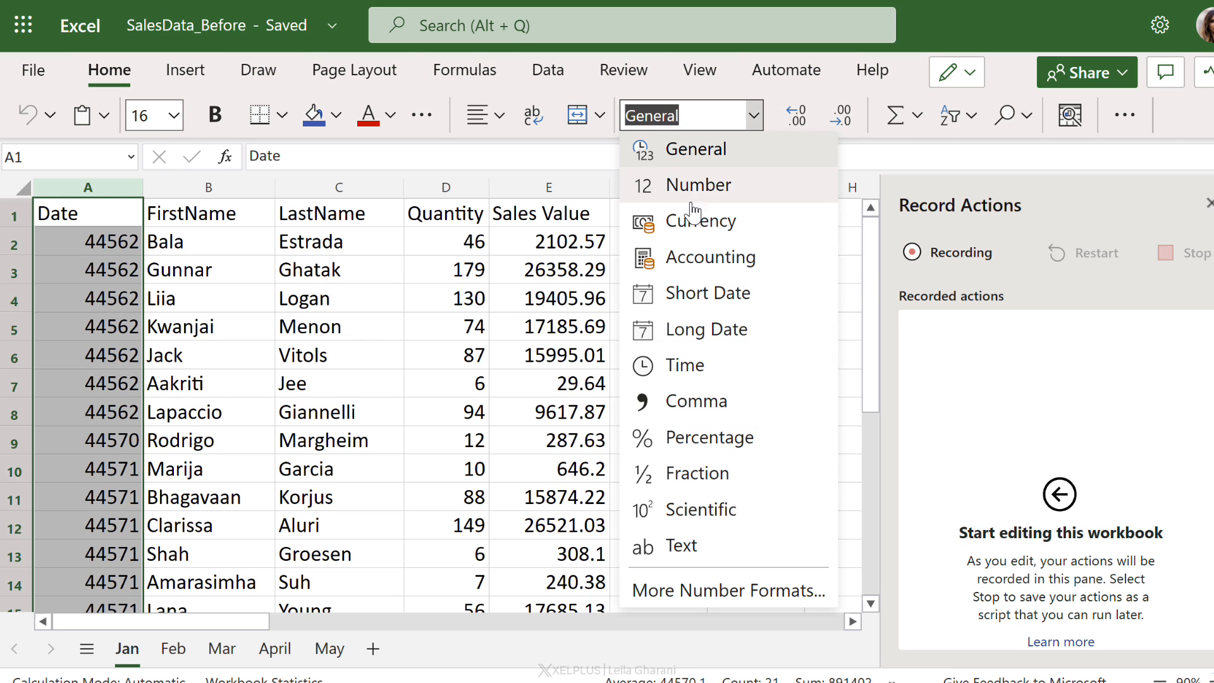
{"action": "left_click", "coordinate": [700, 591]}
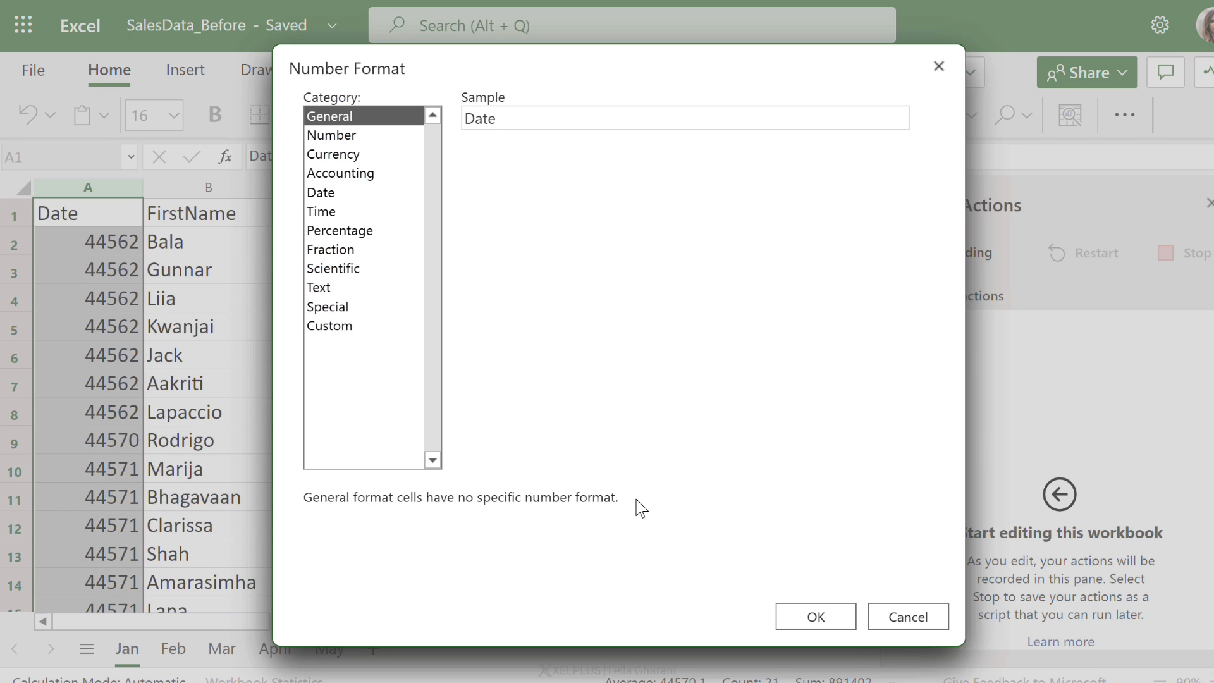
{"action": "left_click", "coordinate": [334, 193]}
{"action": "left_click", "coordinate": [490, 203]}
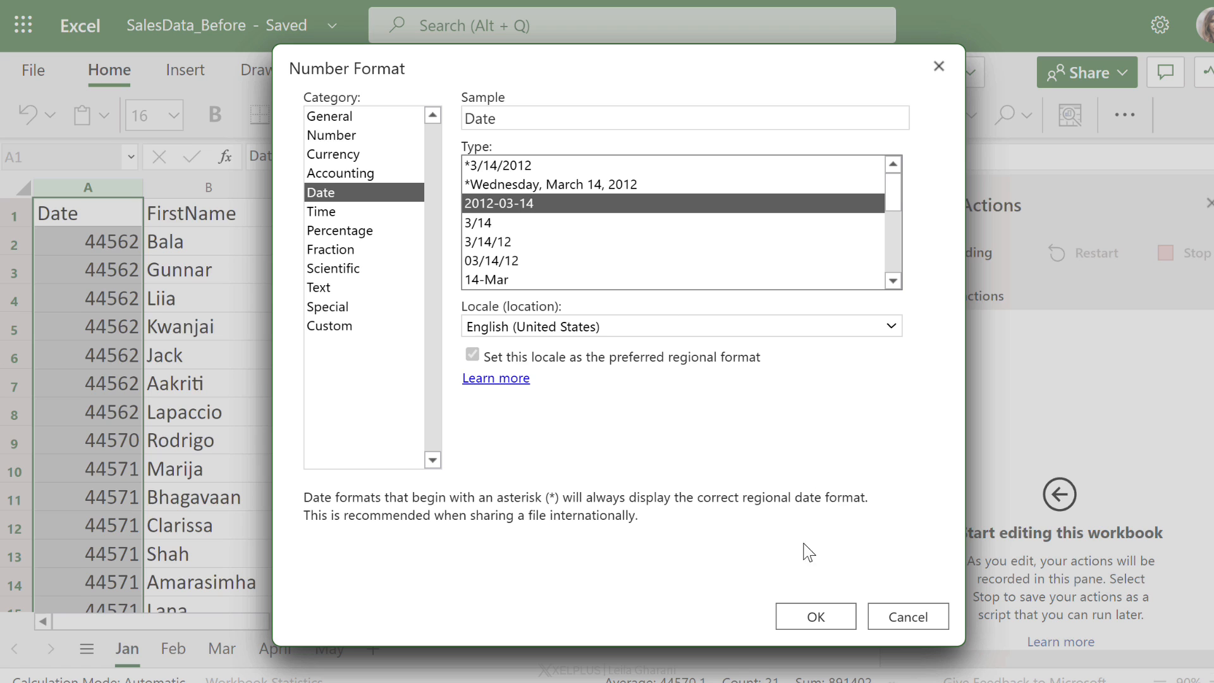
{"action": "left_click", "coordinate": [830, 613]}
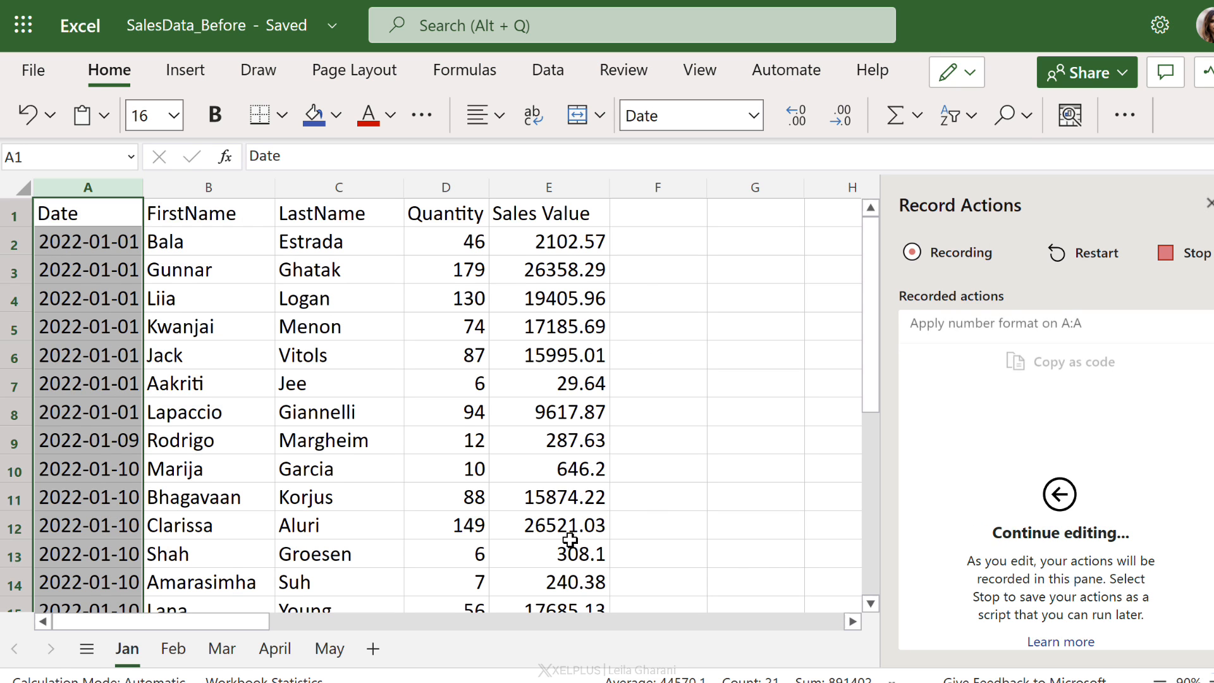
Step: Format column E as Accounting with the £ English (United Kingdom) symbol and 0 decimal places
{"action": "left_click", "coordinate": [567, 193]}
{"action": "left_click", "coordinate": [754, 116]}
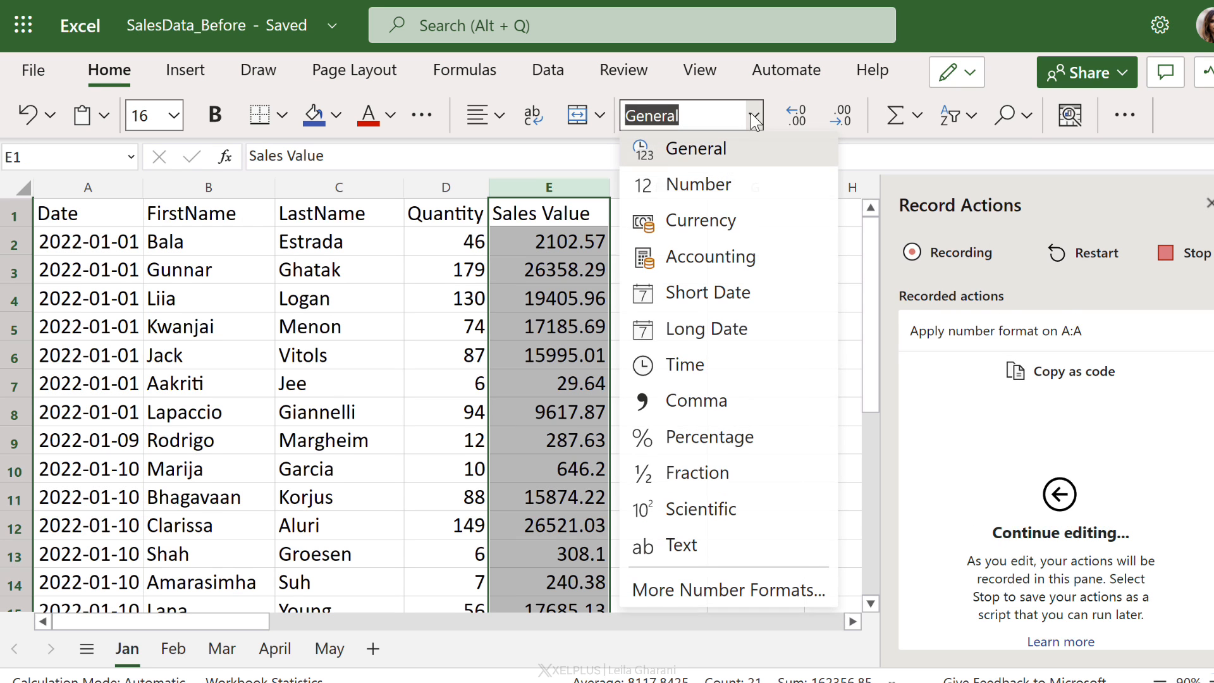
{"action": "left_click", "coordinate": [687, 591]}
{"action": "left_click", "coordinate": [354, 174]}
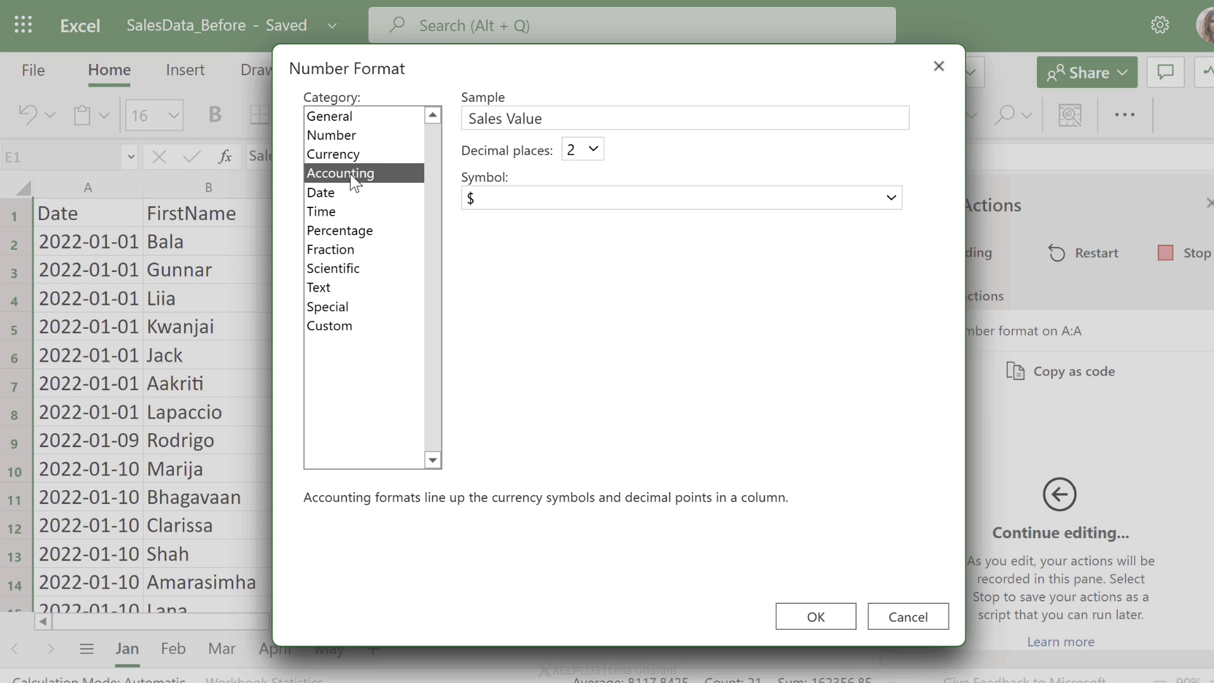
{"action": "left_click", "coordinate": [517, 202]}
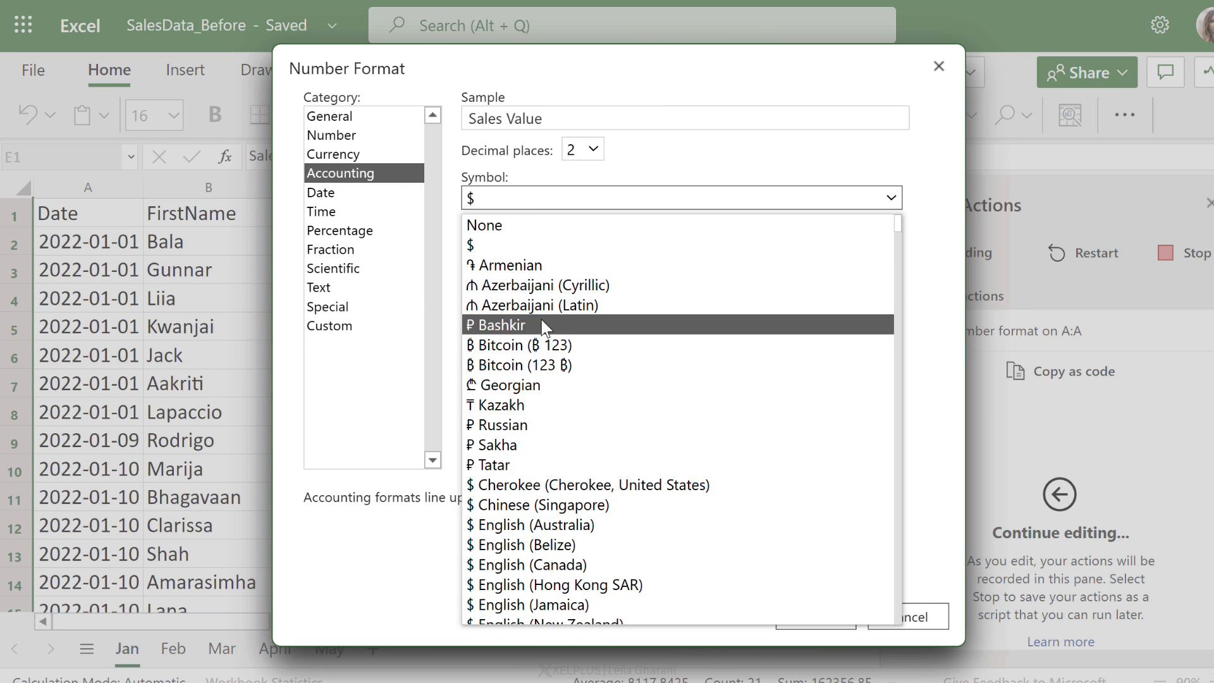
{"action": "scroll", "coordinate": [543, 335], "scroll_direction": "down", "scroll_amount": 3}
{"action": "scroll", "coordinate": [545, 348], "scroll_direction": "down", "scroll_amount": 9}
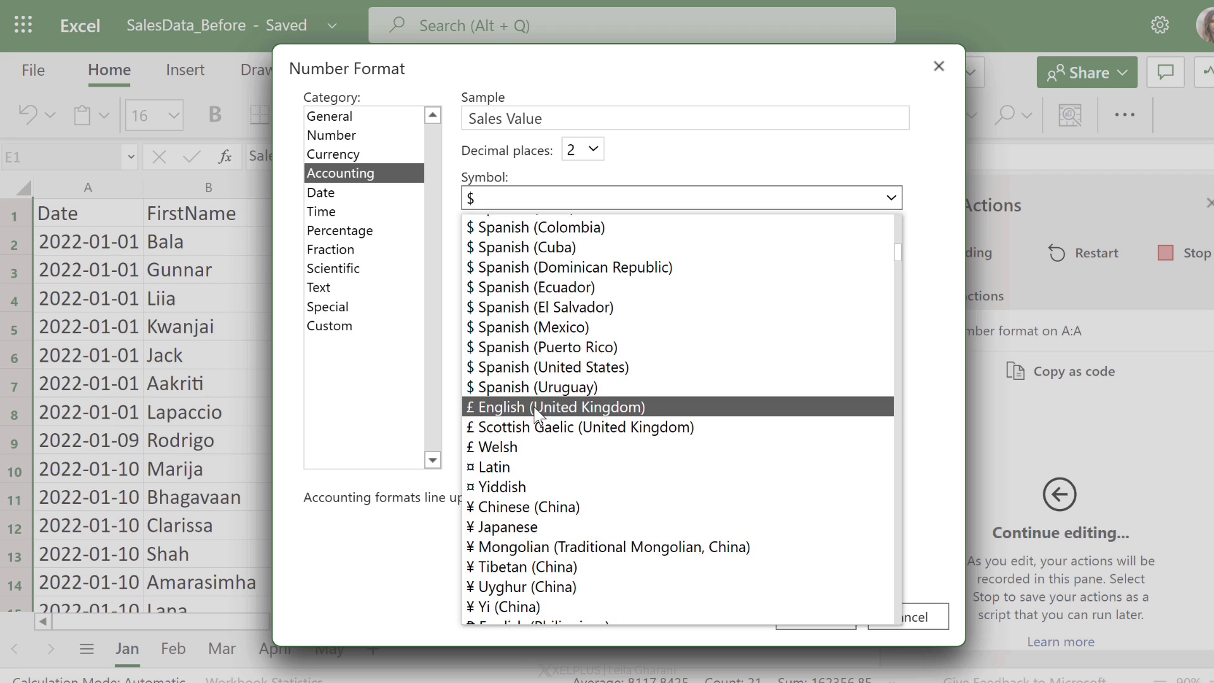
{"action": "left_click", "coordinate": [534, 406]}
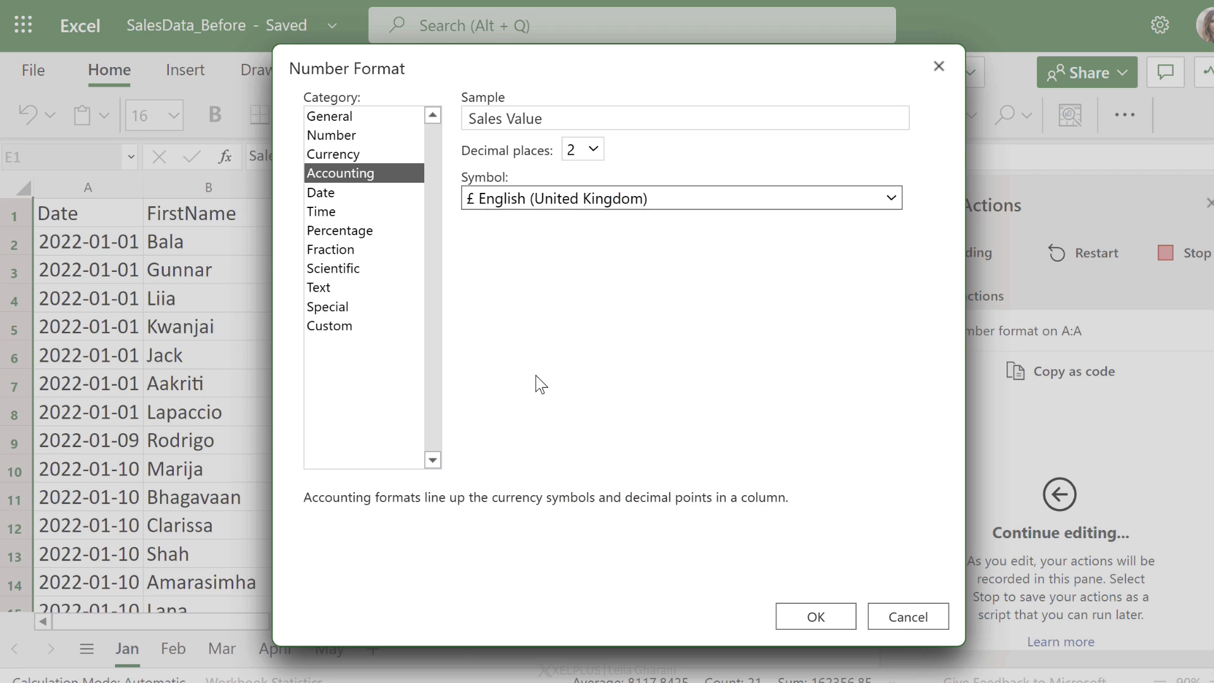
{"action": "left_click", "coordinate": [594, 150]}
{"action": "left_click", "coordinate": [579, 172]}
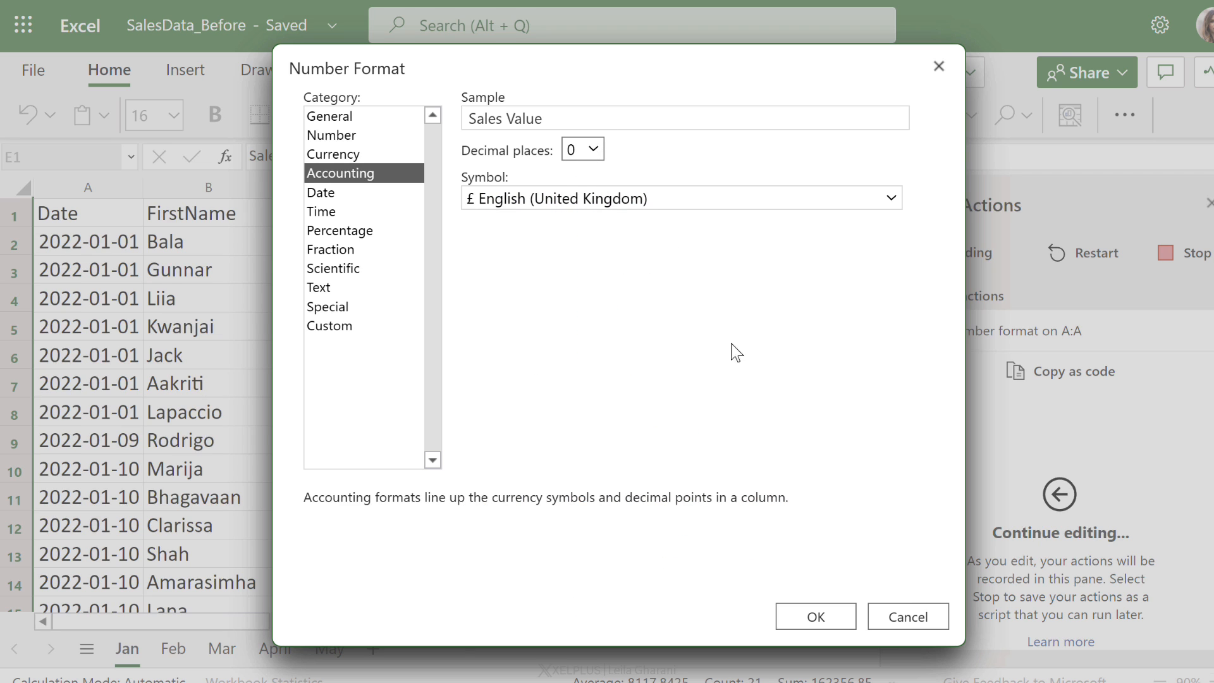
{"action": "left_click", "coordinate": [796, 617]}
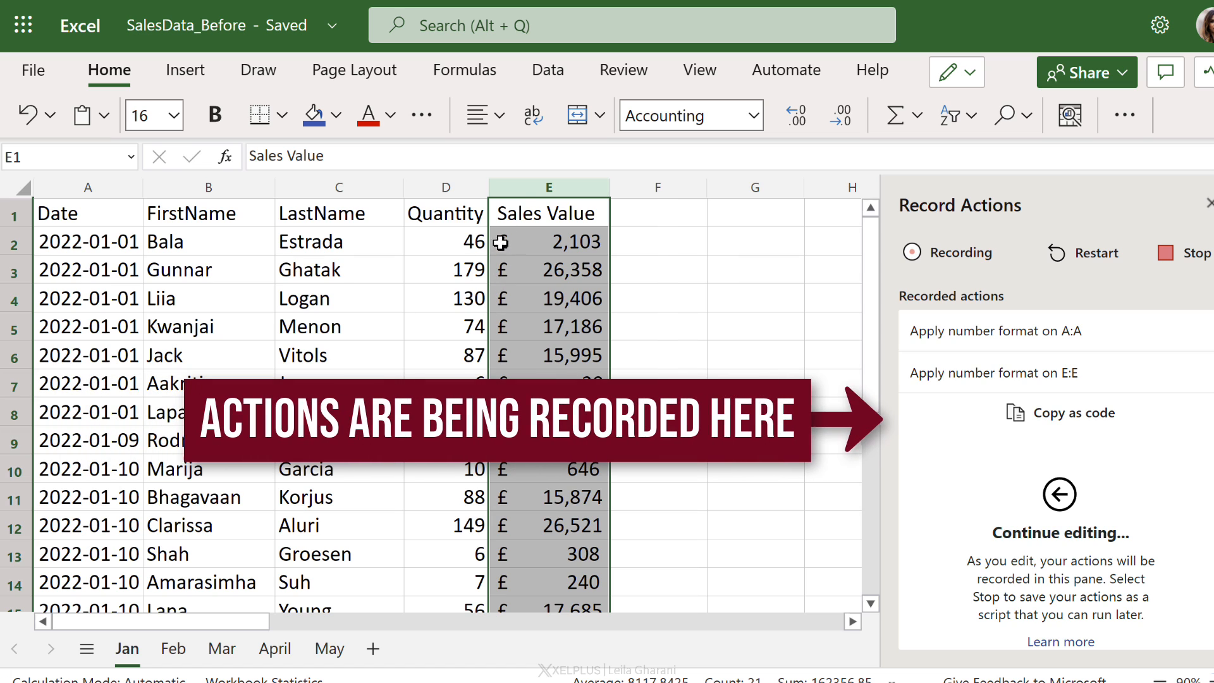
Step: Add a border to the header row A1:E1 and make it bold
{"action": "left_click_drag", "start_coordinate": [514, 211], "coordinate": [103, 207]}
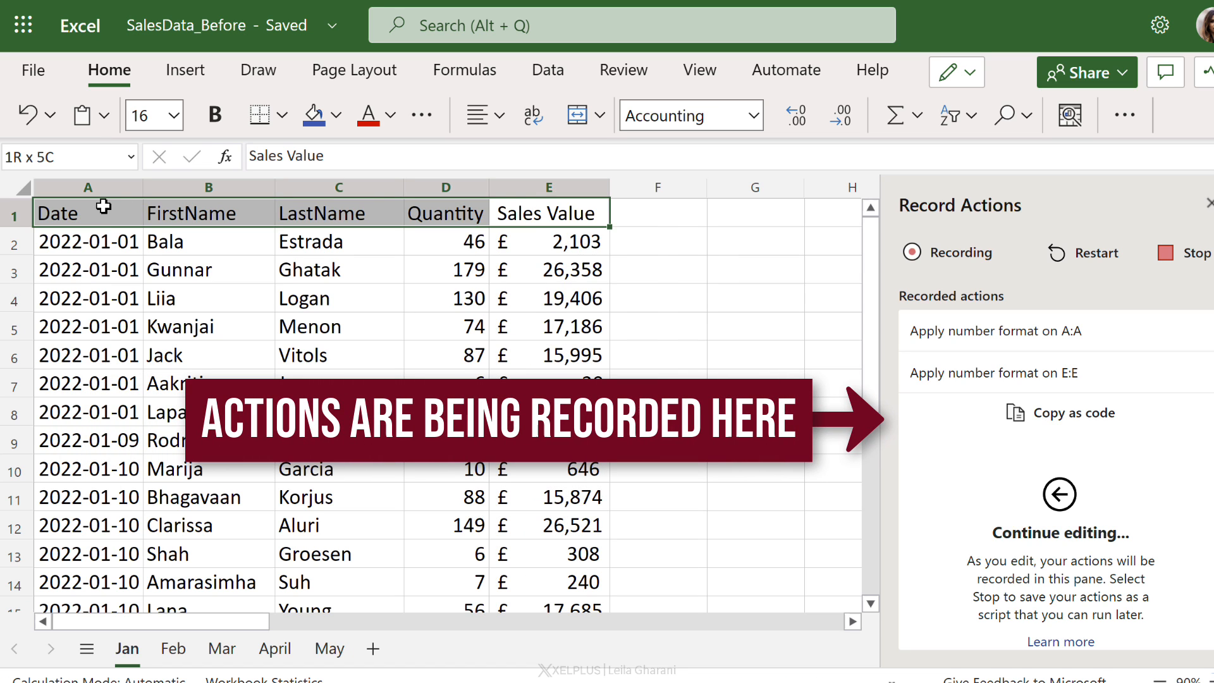
{"action": "left_click", "coordinate": [260, 114]}
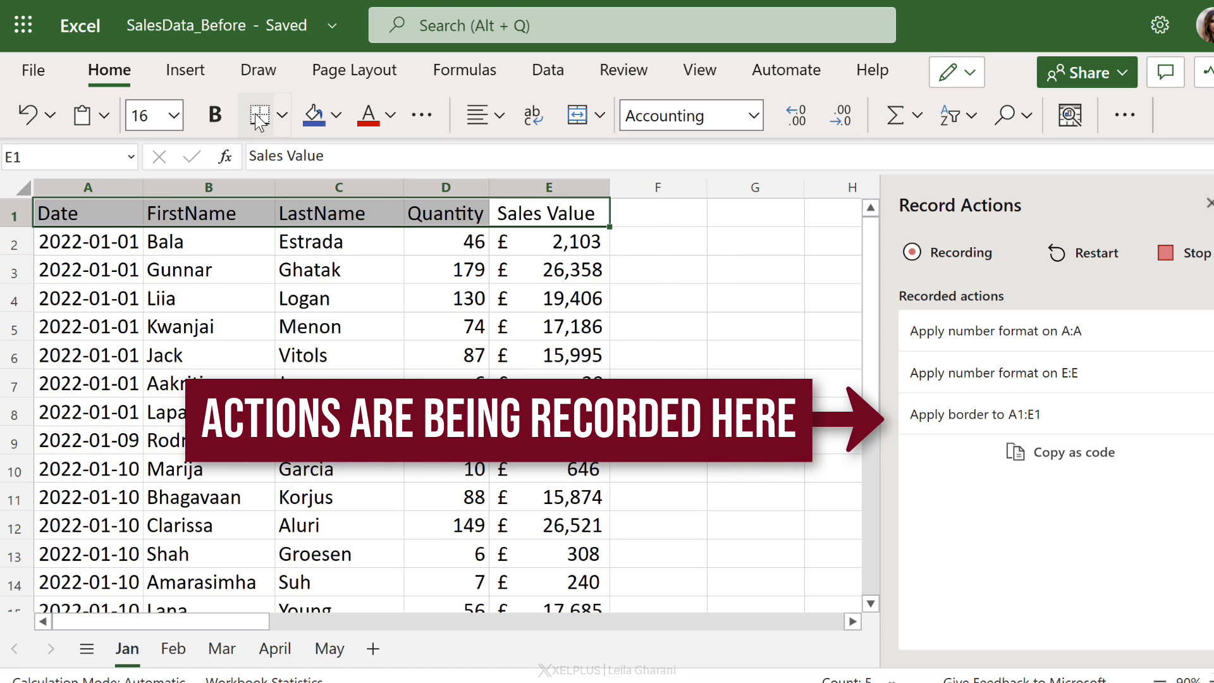
{"action": "left_click", "coordinate": [216, 118]}
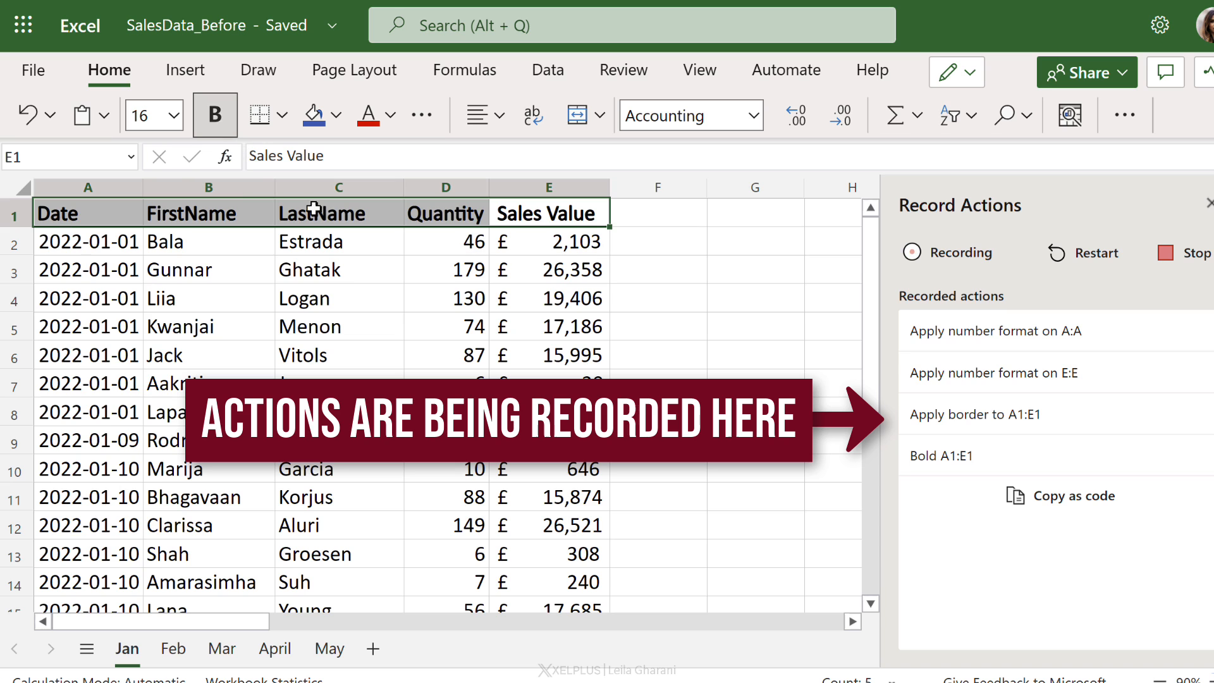
Step: Stop recording actions to save the script
{"action": "left_click", "coordinate": [87, 294]}
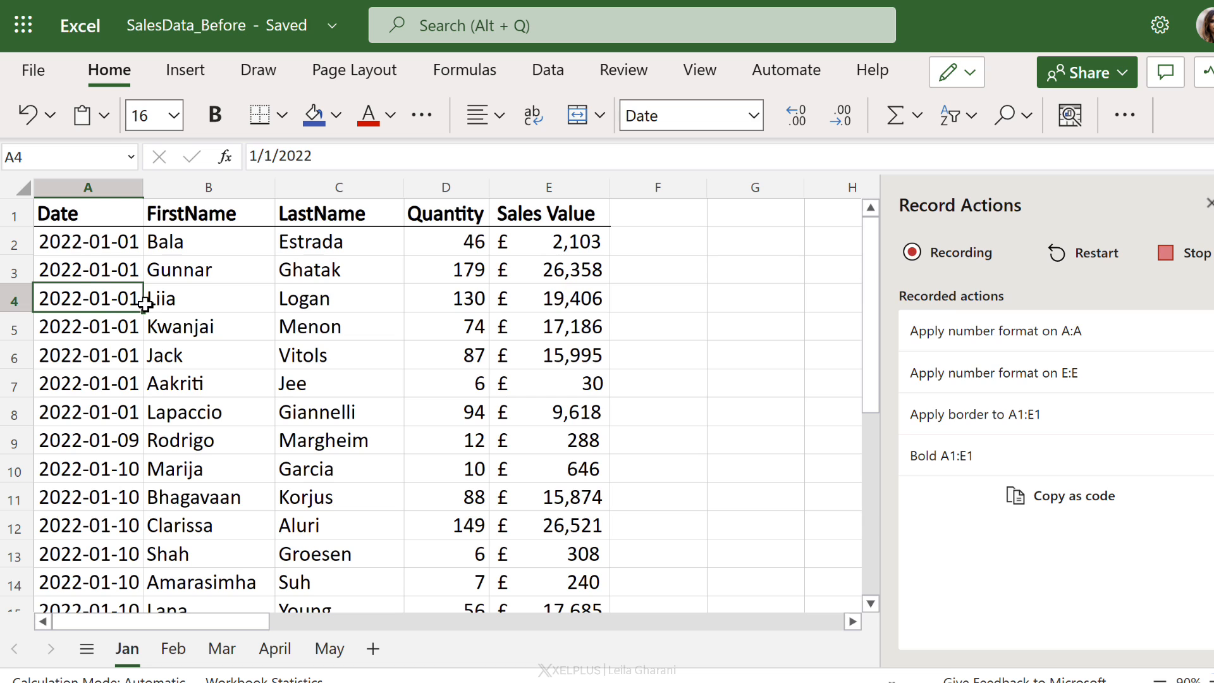
{"action": "left_click", "coordinate": [1173, 256]}
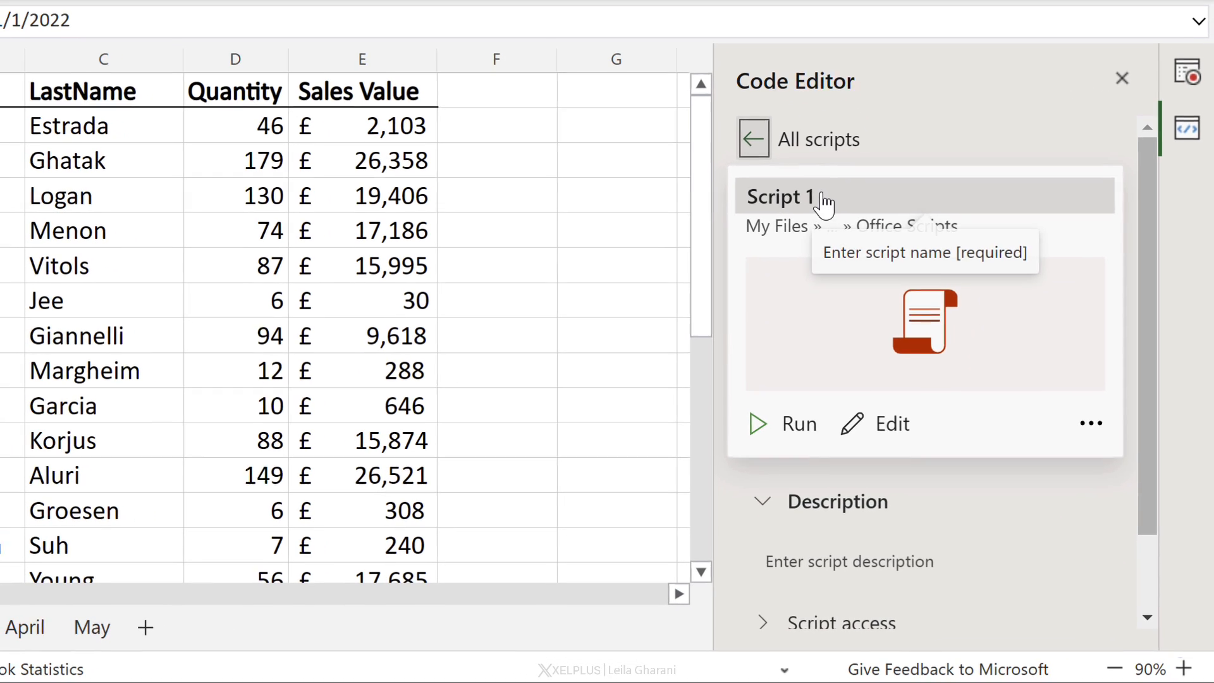
Step: Rename the recorded script as Update Formatting
{"action": "left_click", "coordinate": [822, 196]}
{"action": "left_click_drag", "start_coordinate": [821, 194], "coordinate": [739, 191]}
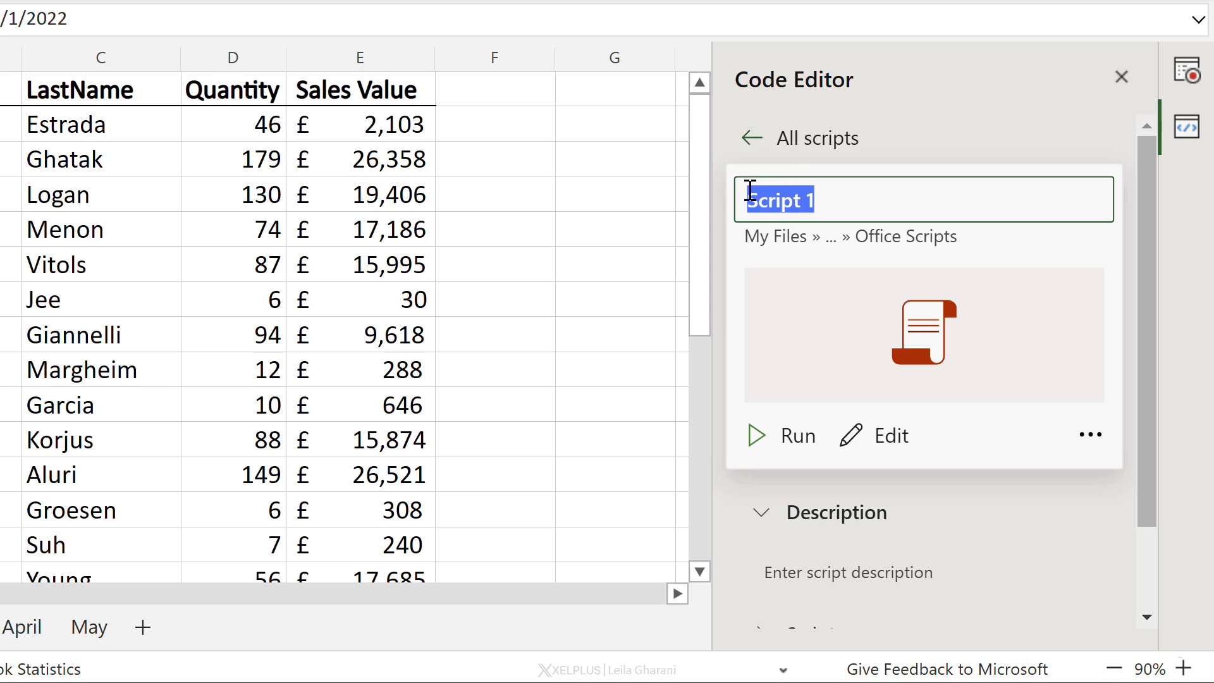
{"action": "type", "text": "Update Formatting"}
{"action": "key", "text": "Return"}
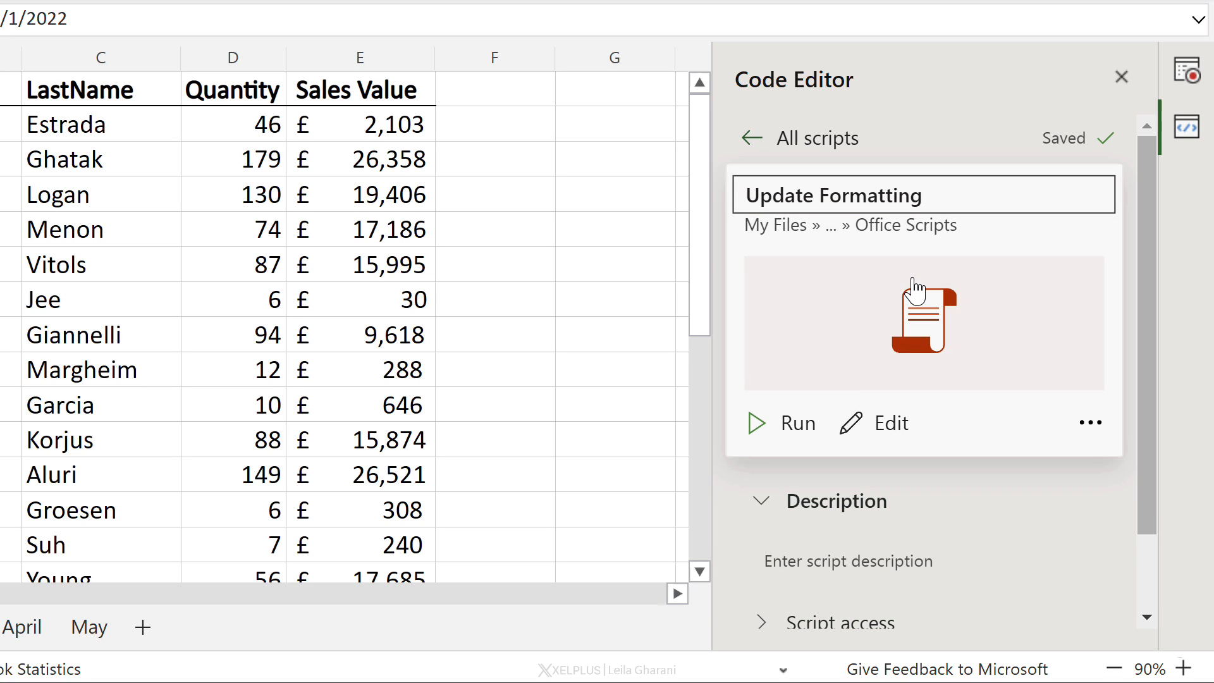
{"action": "scroll", "coordinate": [936, 379], "scroll_direction": "down", "scroll_amount": 2}
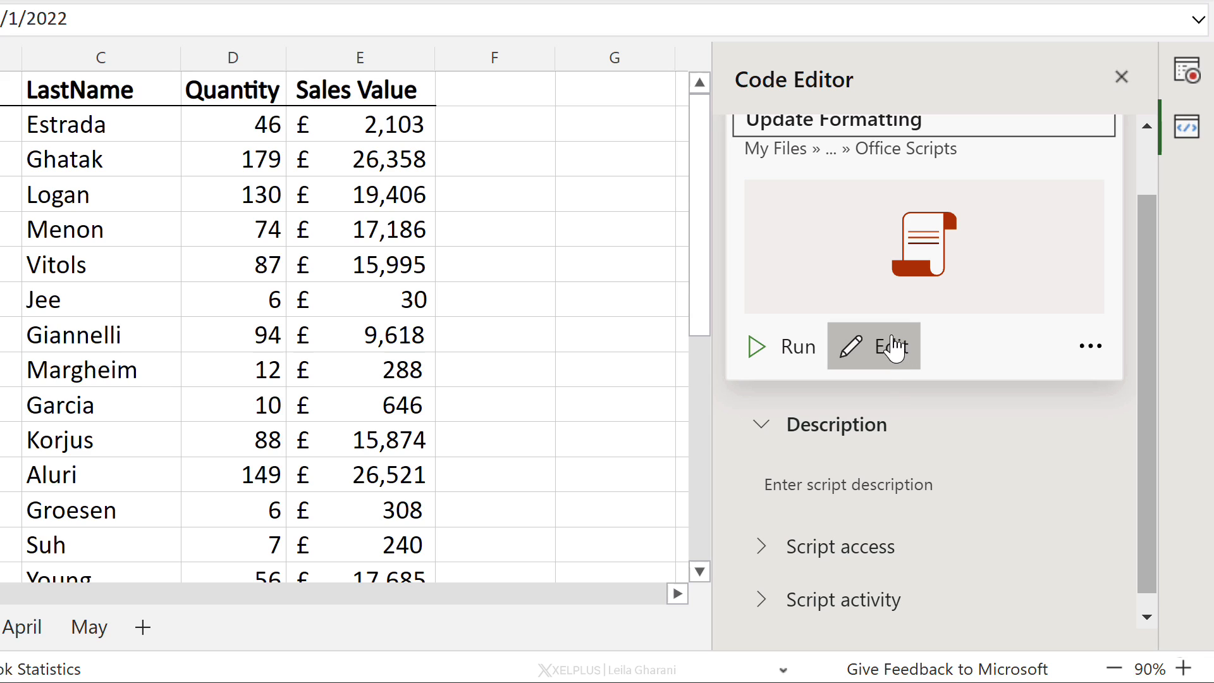
{"action": "left_click", "coordinate": [1091, 351]}
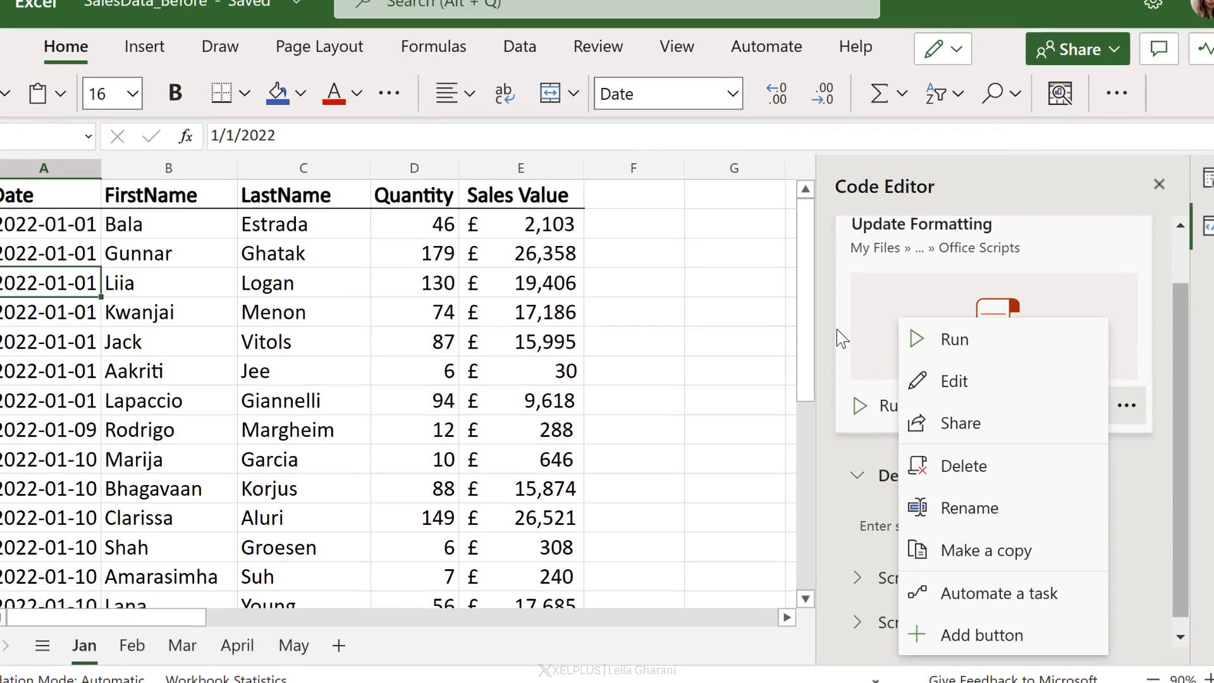
{"action": "key", "text": "Escape"}
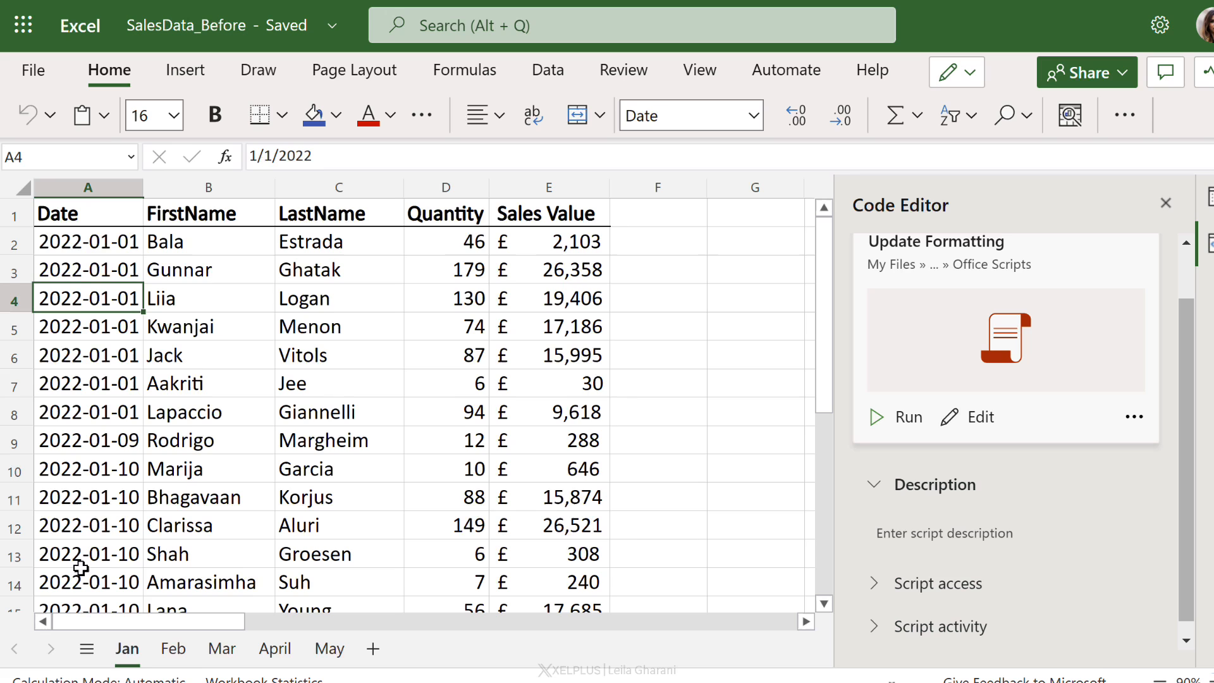
Step: Add a button for the Update Formatting script near cell G4 on the Feb sheet
{"action": "left_click", "coordinate": [172, 649]}
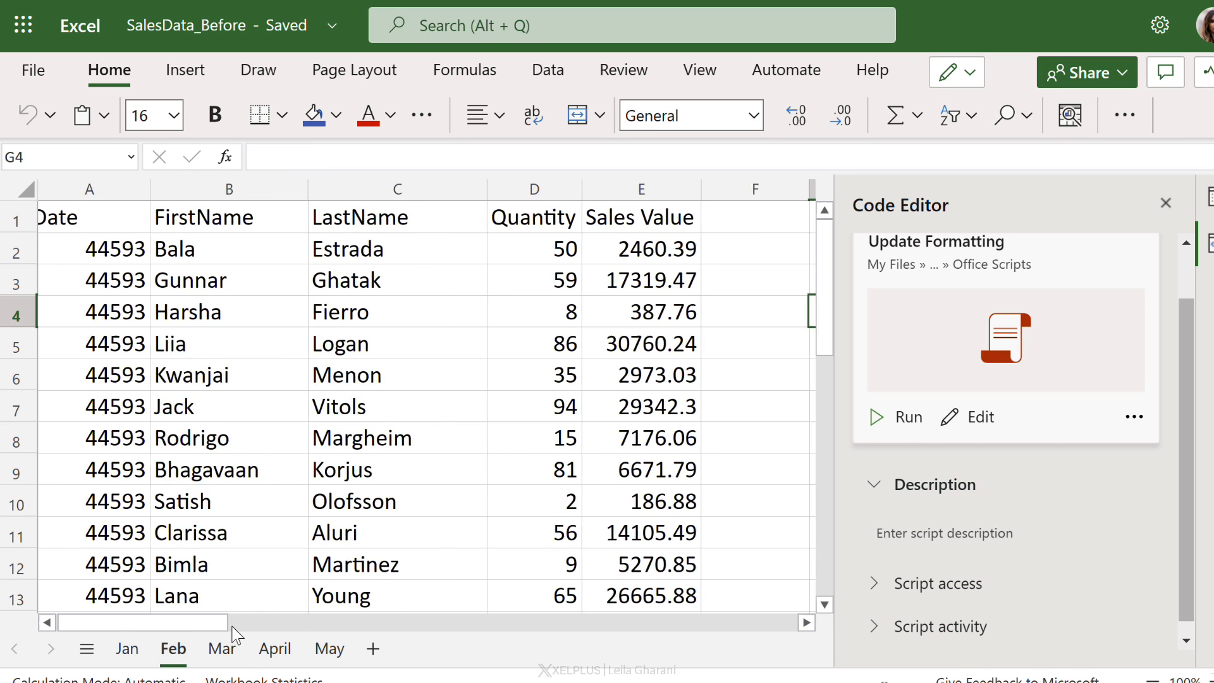
{"action": "left_click_drag", "start_coordinate": [234, 633], "coordinate": [270, 631]}
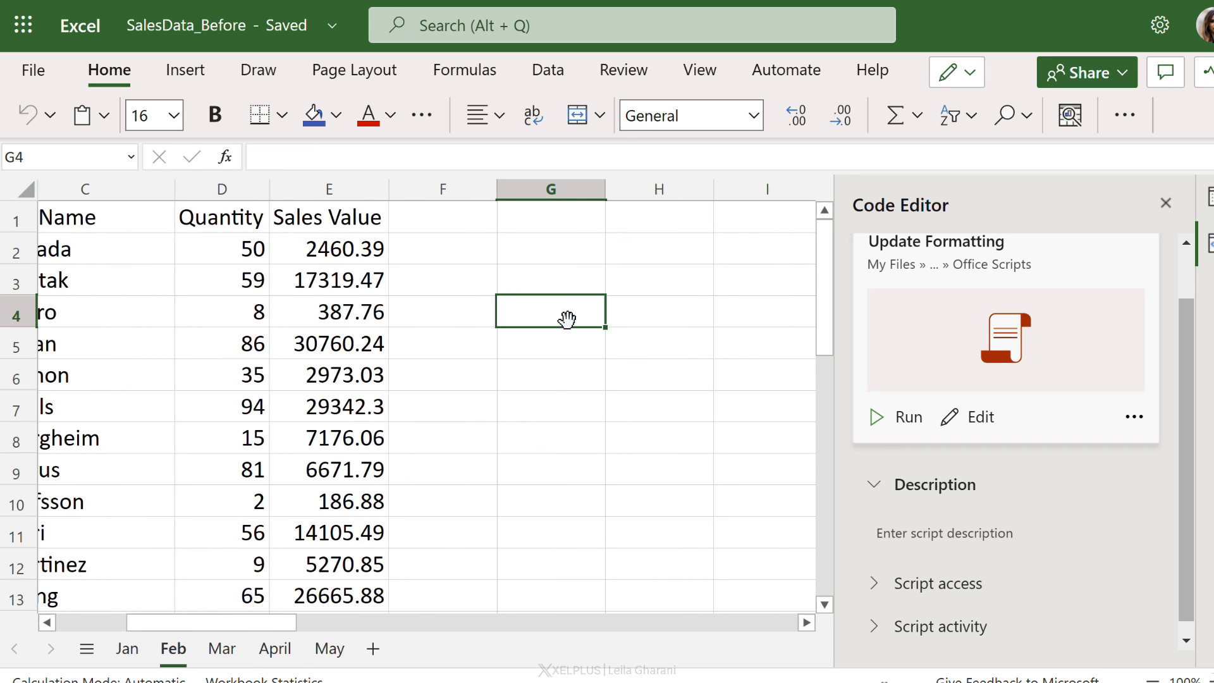
{"action": "left_click", "coordinate": [1137, 430]}
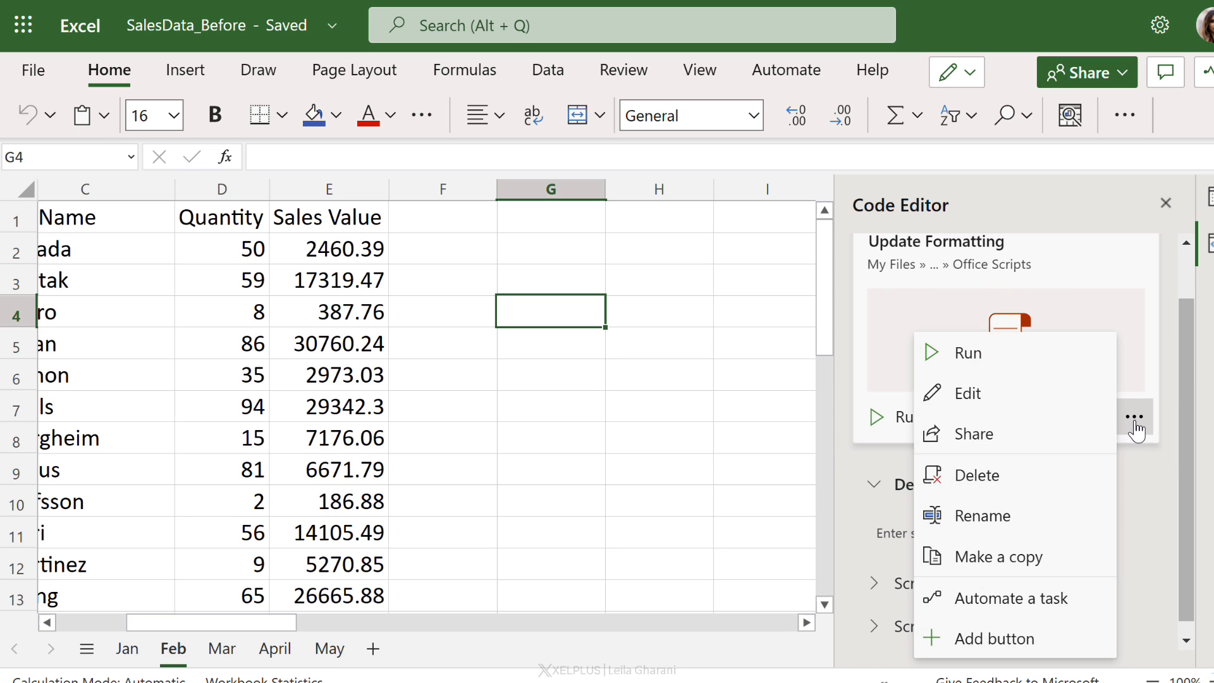
{"action": "left_click", "coordinate": [964, 639]}
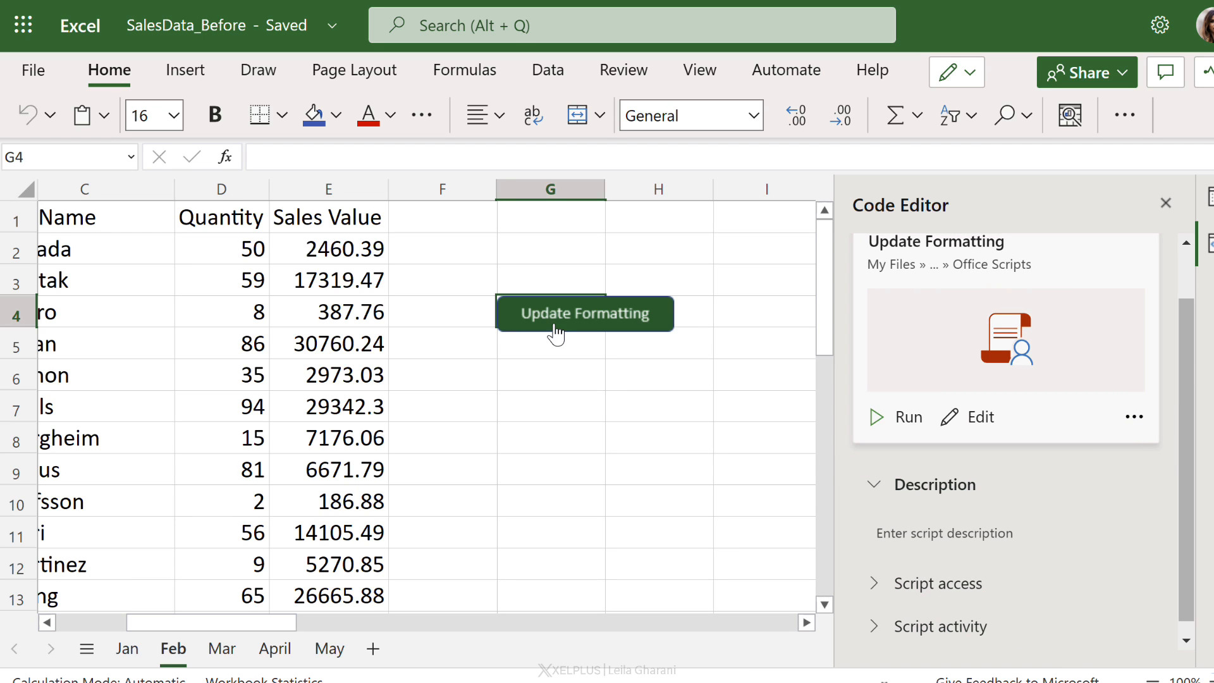
Step: Fill the script button with the dark blue-gray theme colour
{"action": "left_click", "coordinate": [577, 377]}
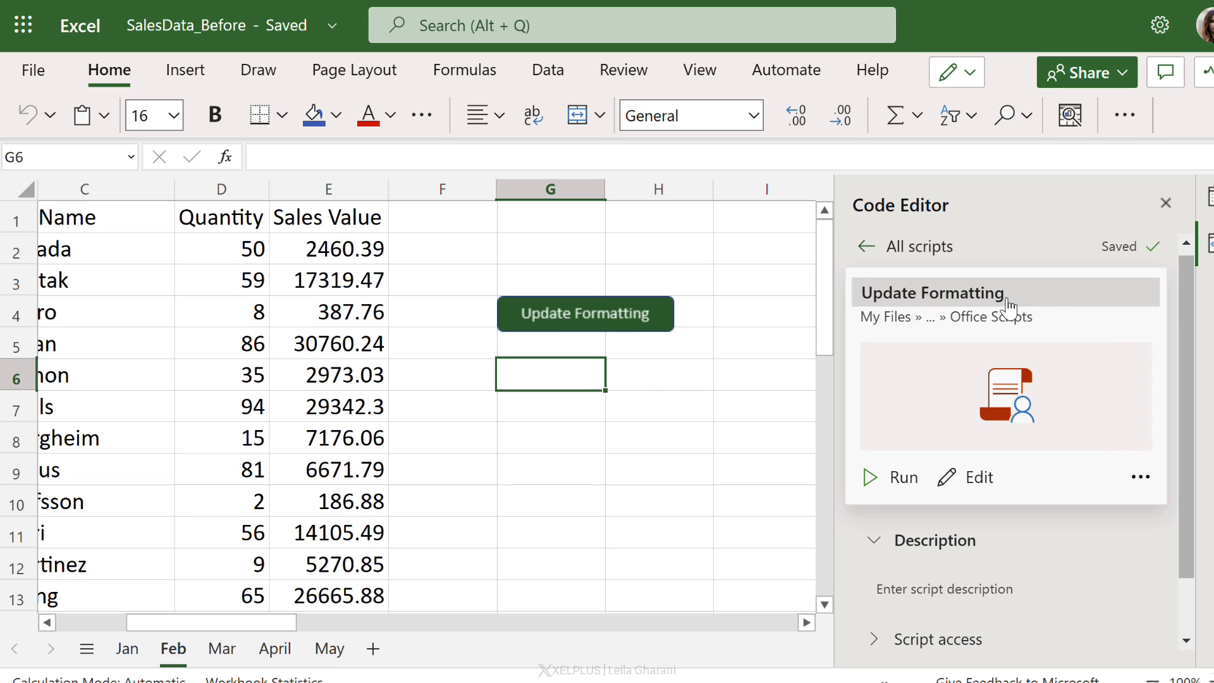
{"action": "right_click", "coordinate": [641, 318]}
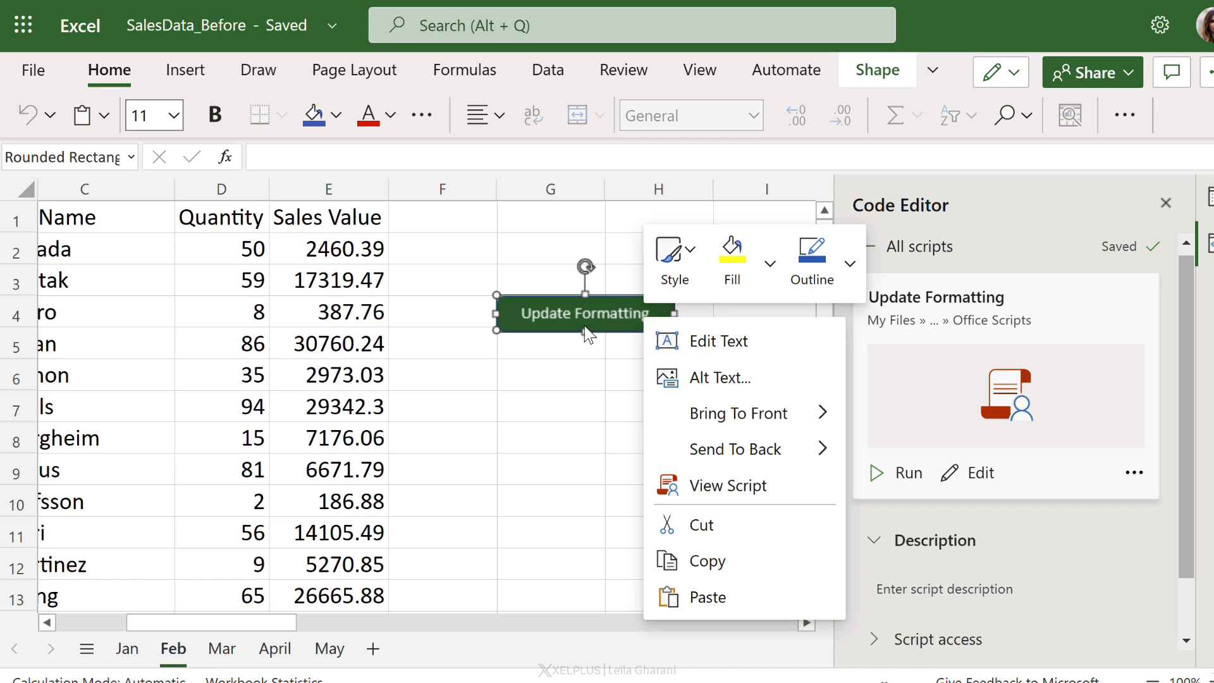
{"action": "left_click", "coordinate": [770, 265]}
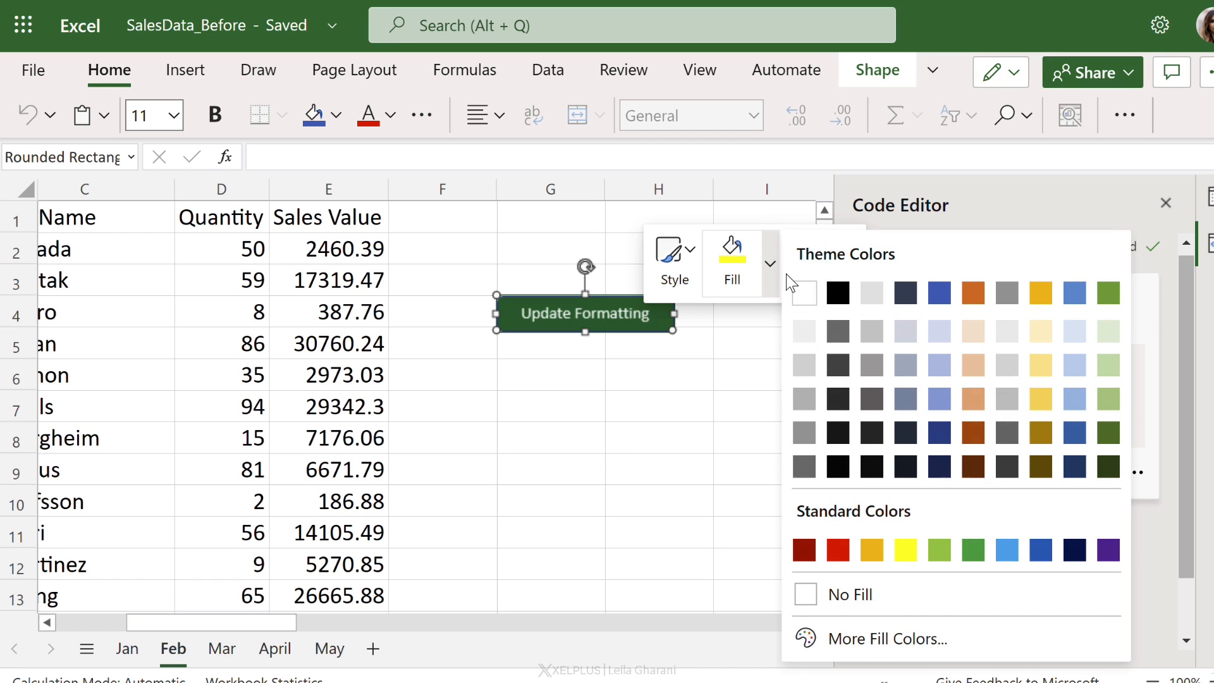
{"action": "left_click", "coordinate": [908, 297]}
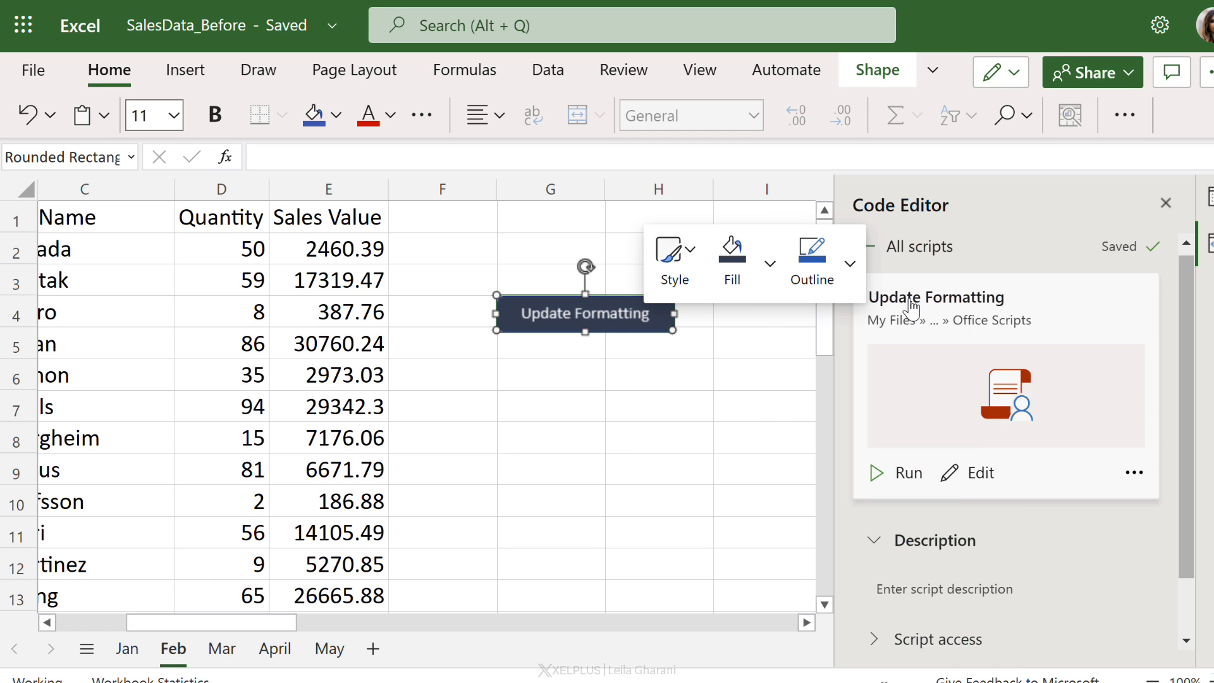
Step: Change the button text to Update Formatting NOW! and make the button taller
{"action": "right_click", "coordinate": [580, 315]}
{"action": "left_click", "coordinate": [655, 340]}
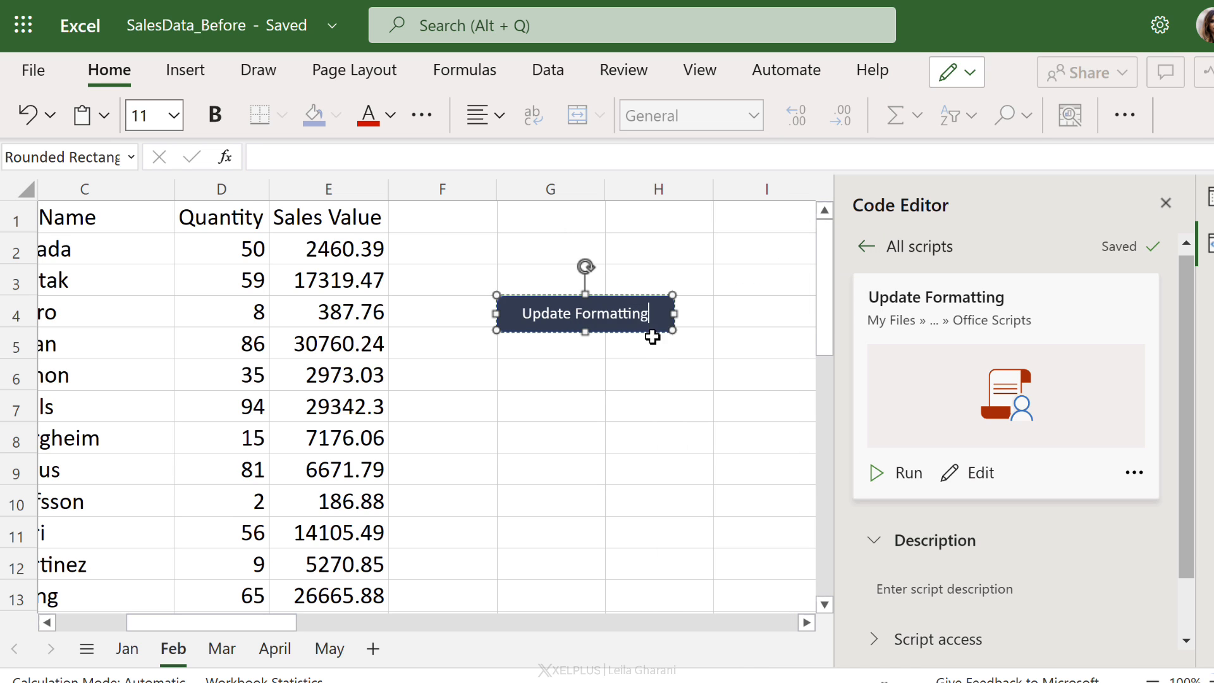
{"action": "type", "text": "NOW!"}
{"action": "left_click_drag", "start_coordinate": [671, 330], "coordinate": [671, 362]}
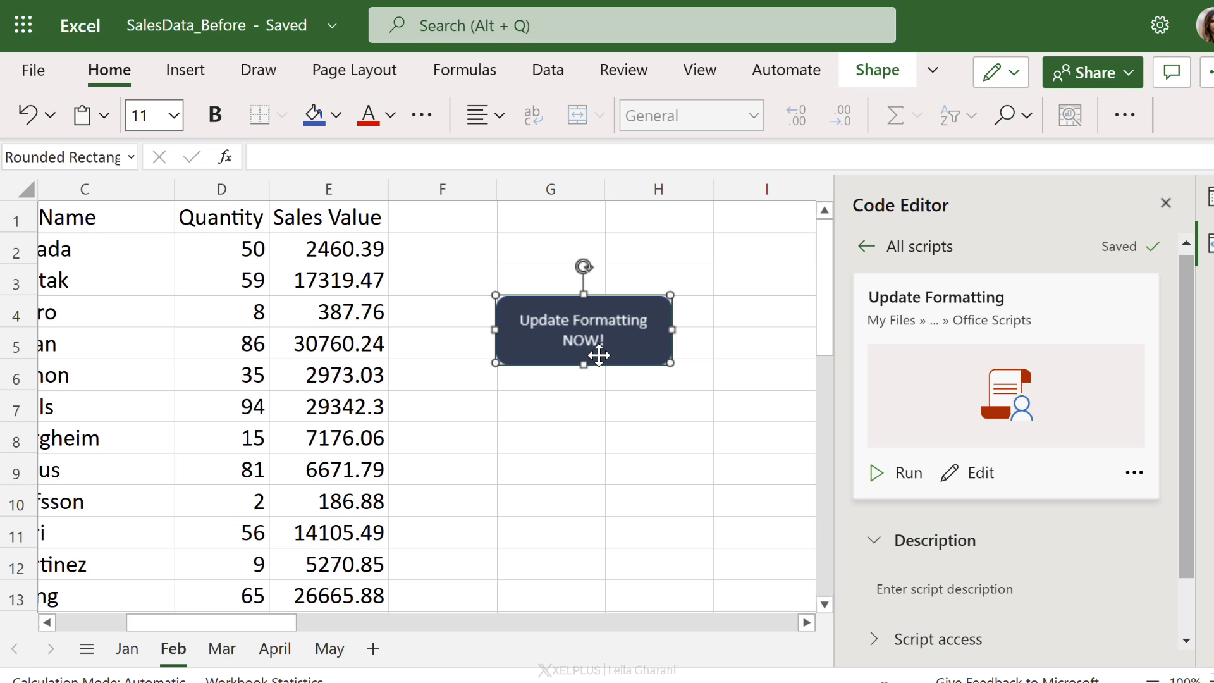
Step: Change the button's shape to the Flowchart: Terminator shape
{"action": "left_click", "coordinate": [875, 79]}
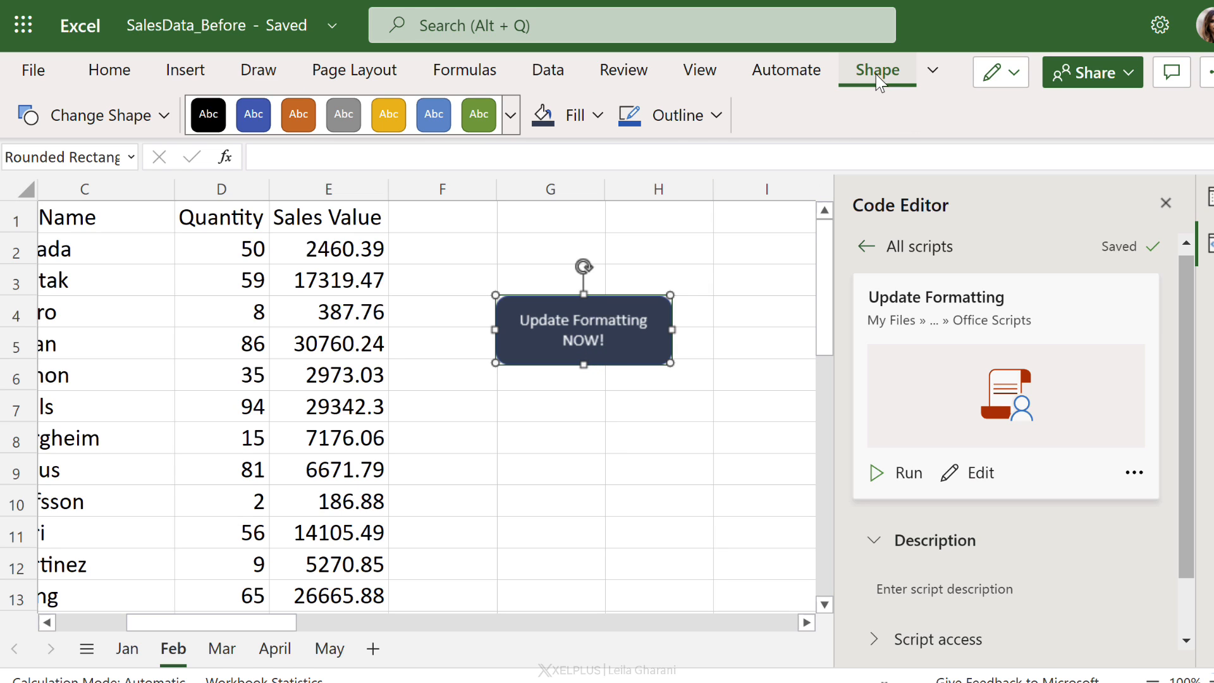
{"action": "left_click", "coordinate": [163, 118]}
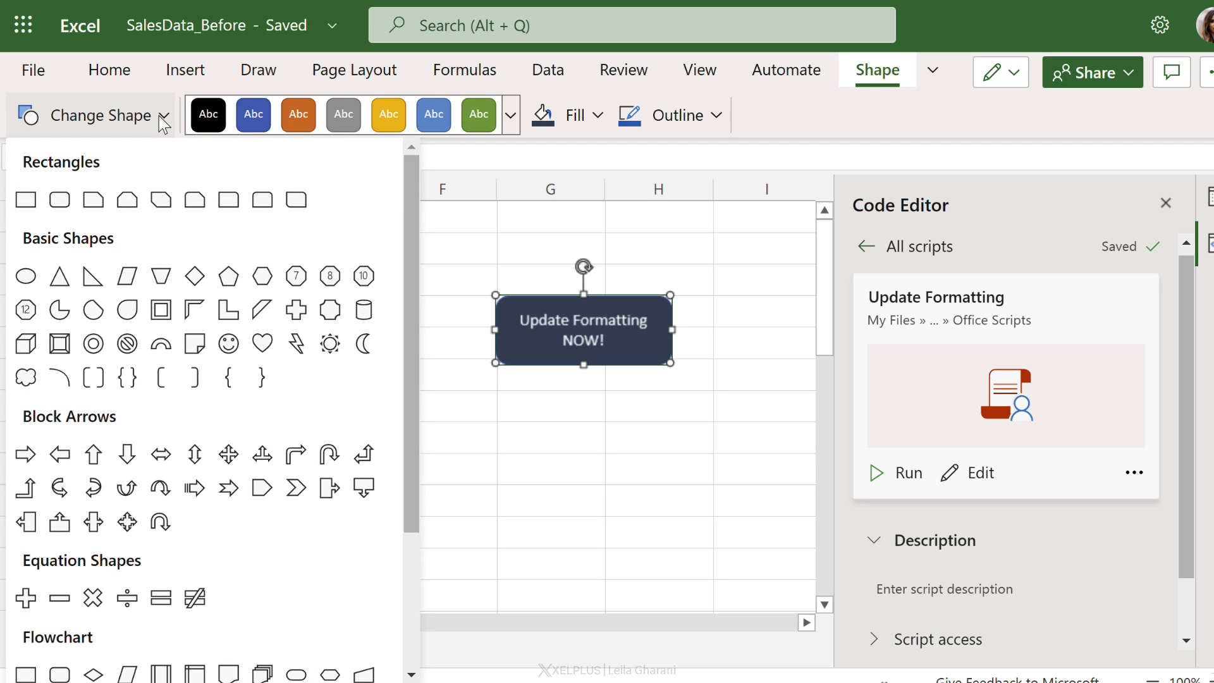
{"action": "scroll", "coordinate": [196, 366], "scroll_direction": "down", "scroll_amount": 3}
{"action": "left_click", "coordinate": [294, 613]}
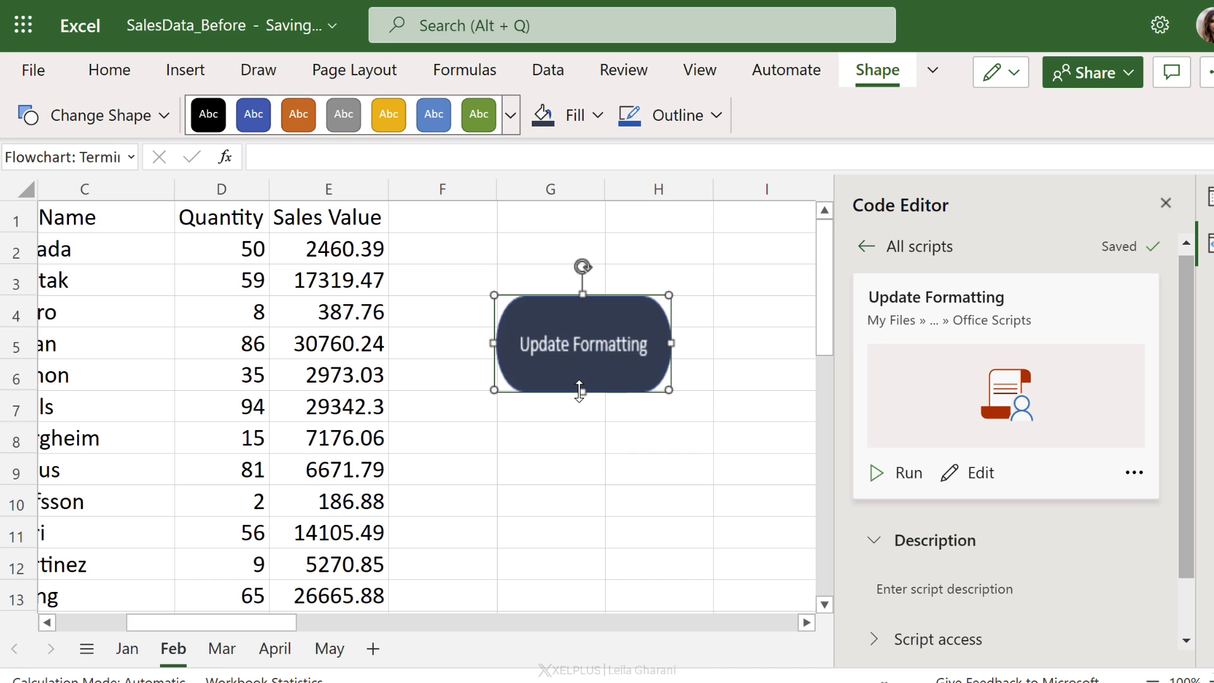
{"action": "left_click", "coordinate": [703, 396]}
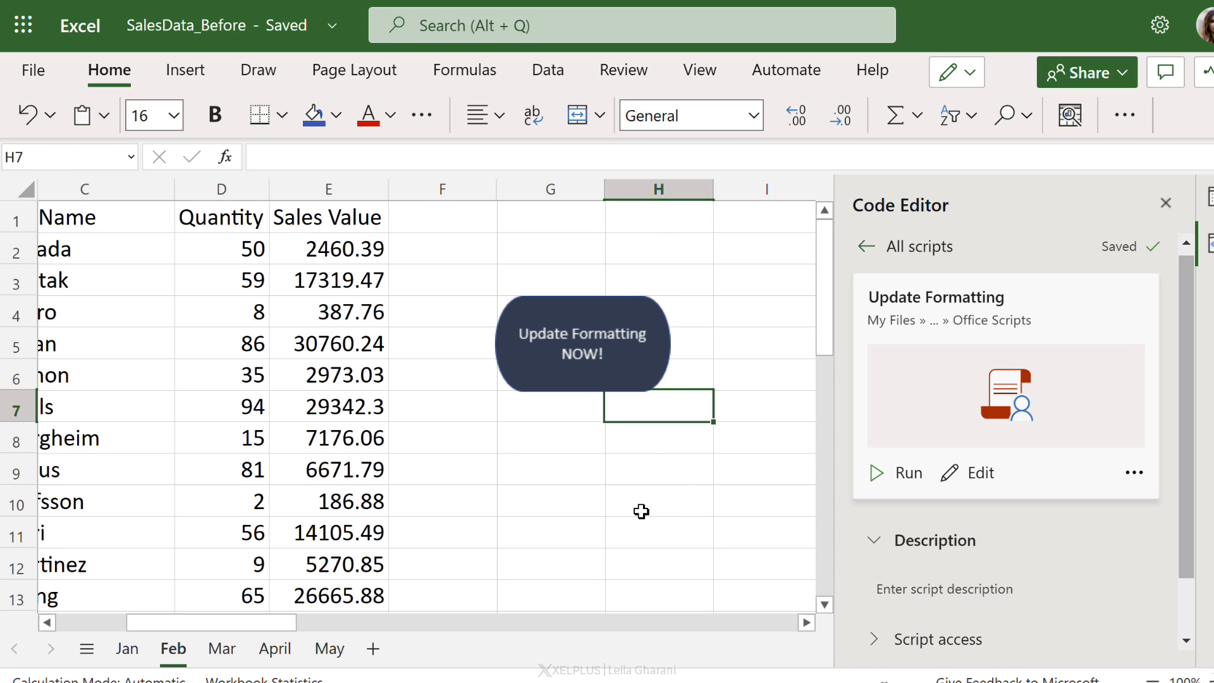
Step: Run the script with the new button on the Feb sheet and open the Mar sheet
{"action": "left_click_drag", "start_coordinate": [244, 626], "coordinate": [208, 628]}
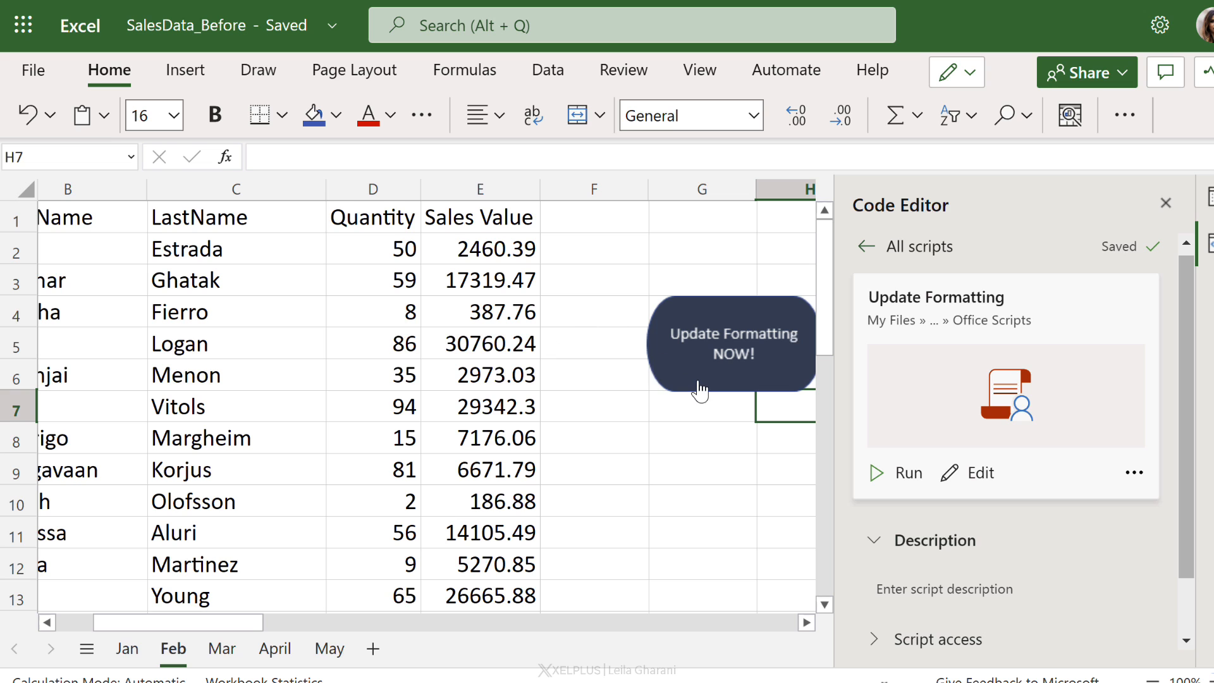
{"action": "left_click", "coordinate": [696, 387]}
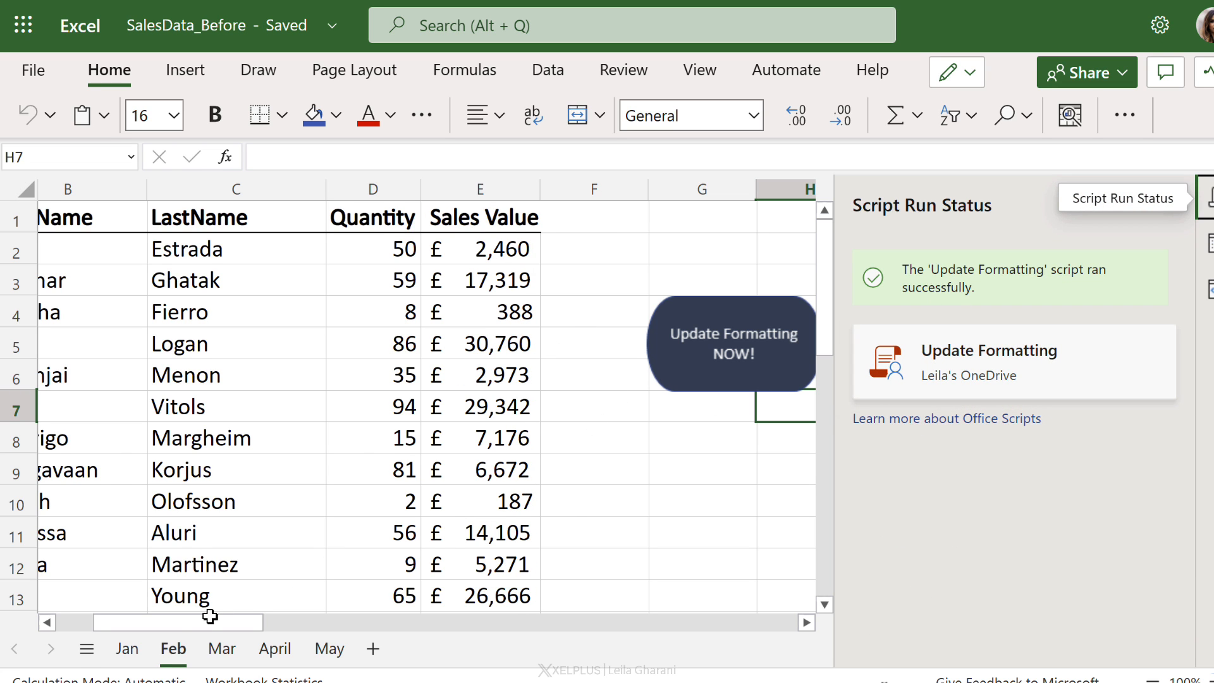
{"action": "left_click_drag", "start_coordinate": [210, 616], "coordinate": [133, 632]}
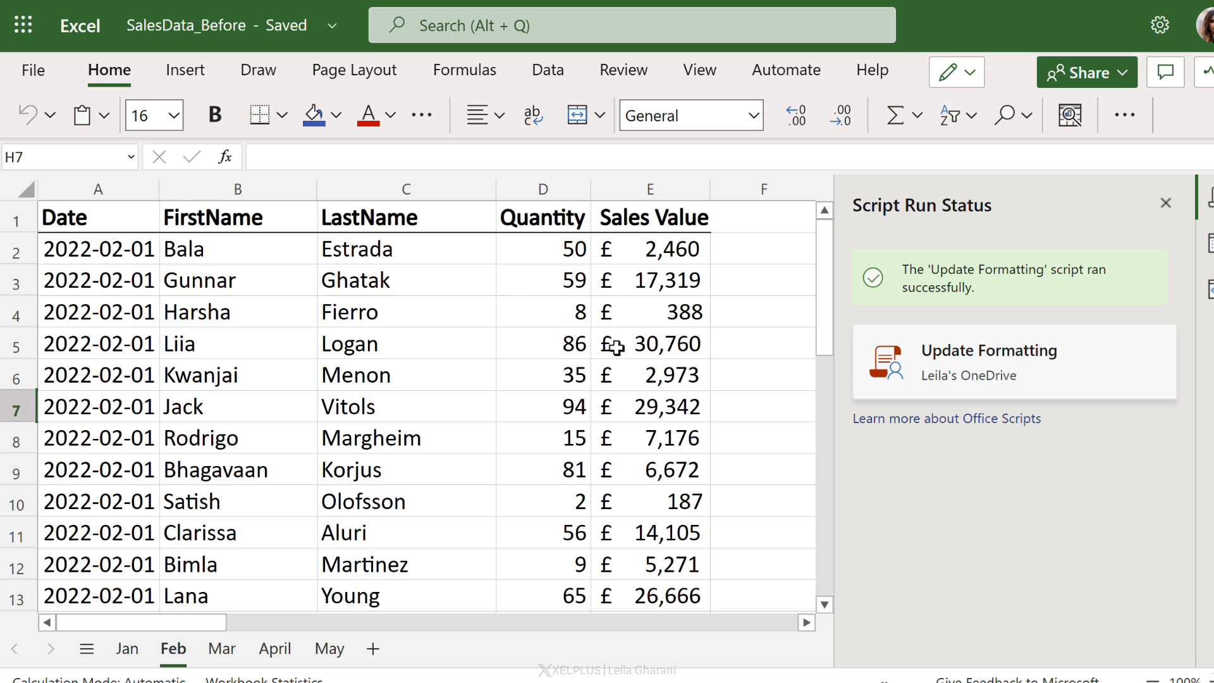
{"action": "left_click", "coordinate": [223, 649]}
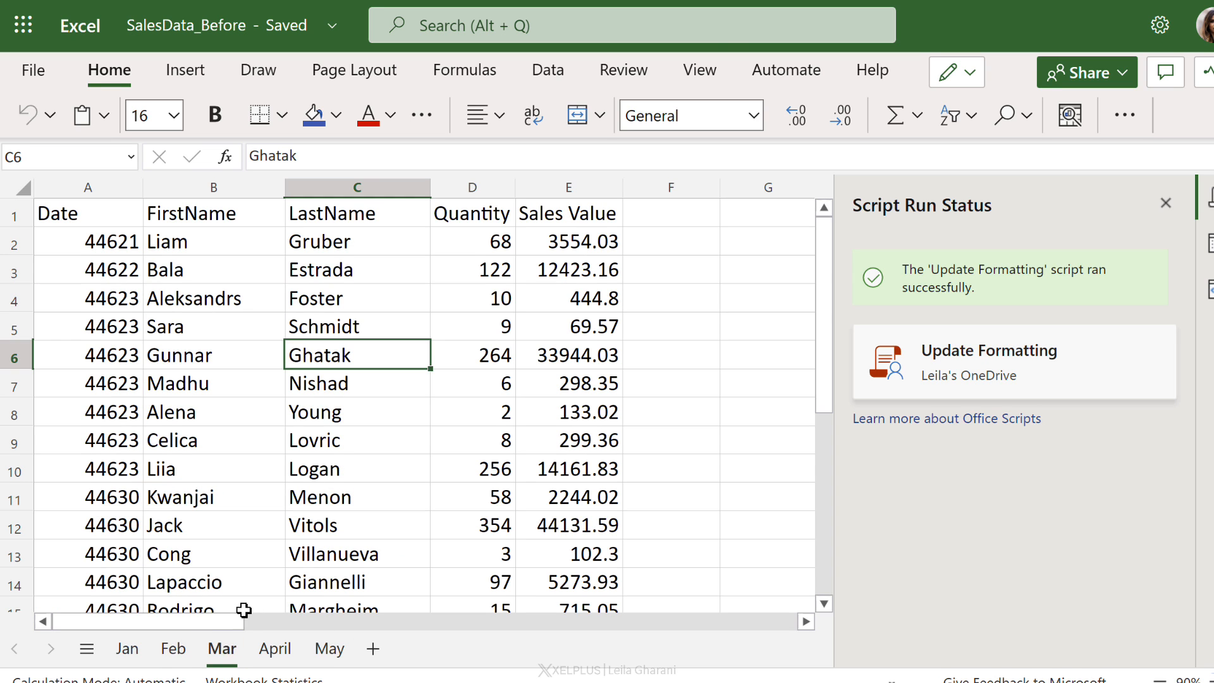
Step: Look over the Feb and Jan sheets, then run the script from the button on the Feb sheet
{"action": "left_click", "coordinate": [187, 647]}
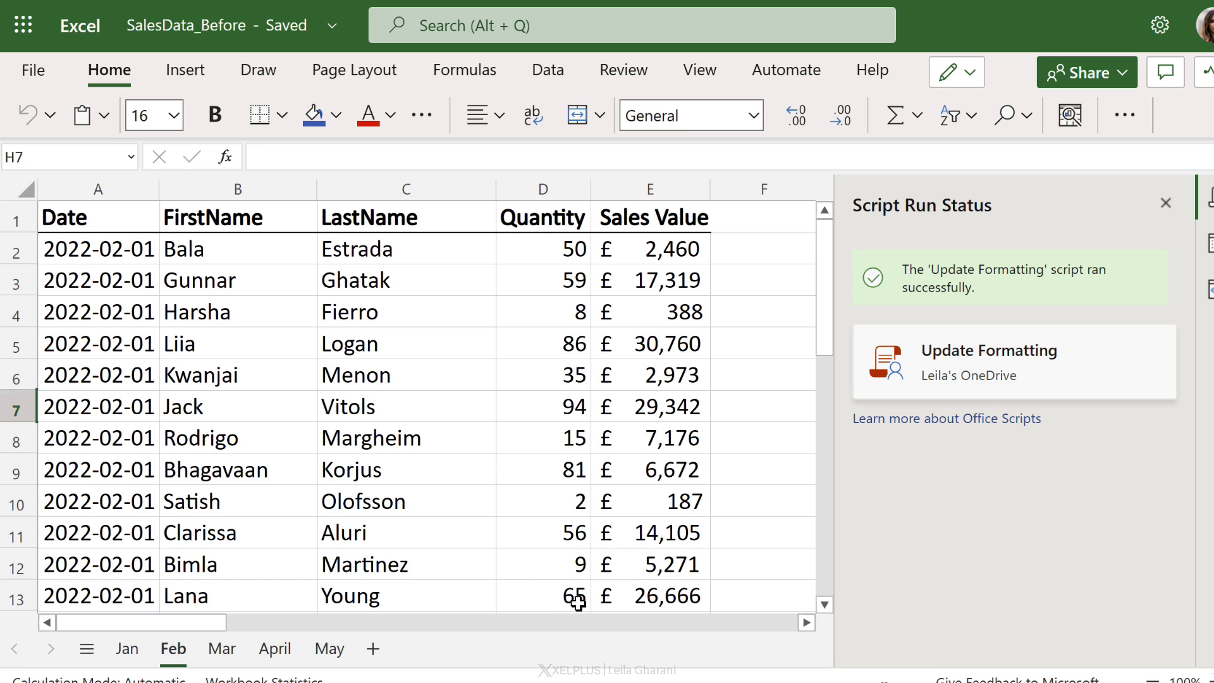
{"action": "left_click_drag", "start_coordinate": [210, 628], "coordinate": [301, 609]}
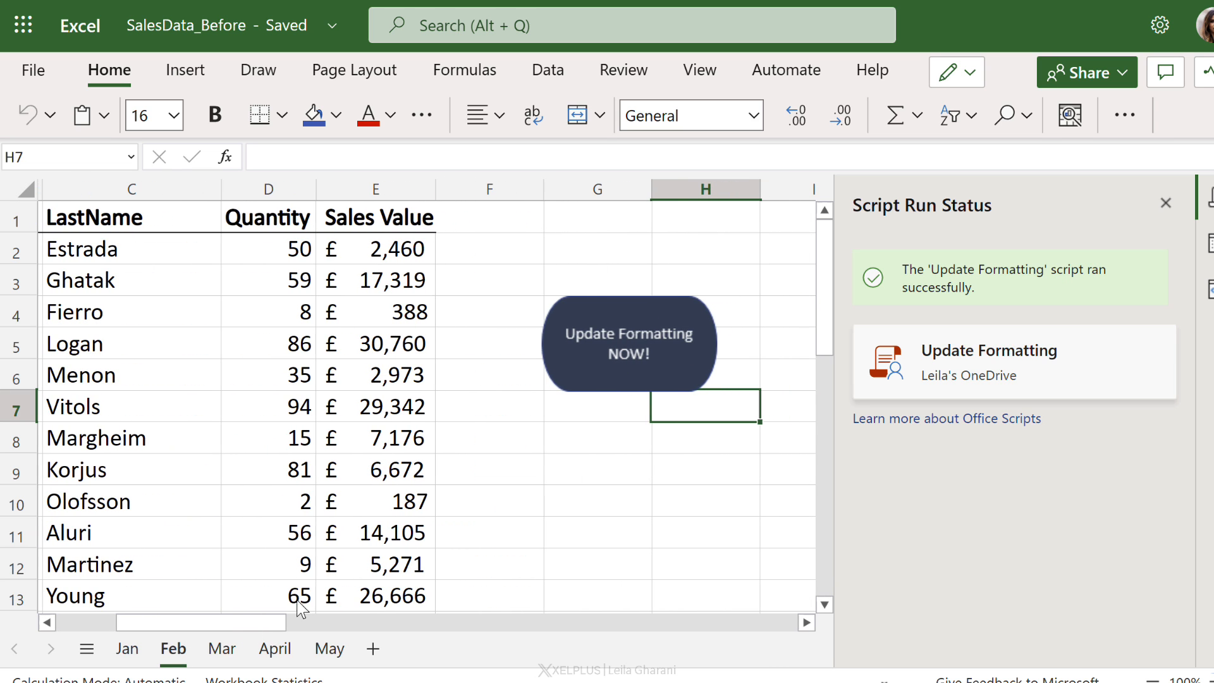
{"action": "left_click", "coordinate": [126, 648]}
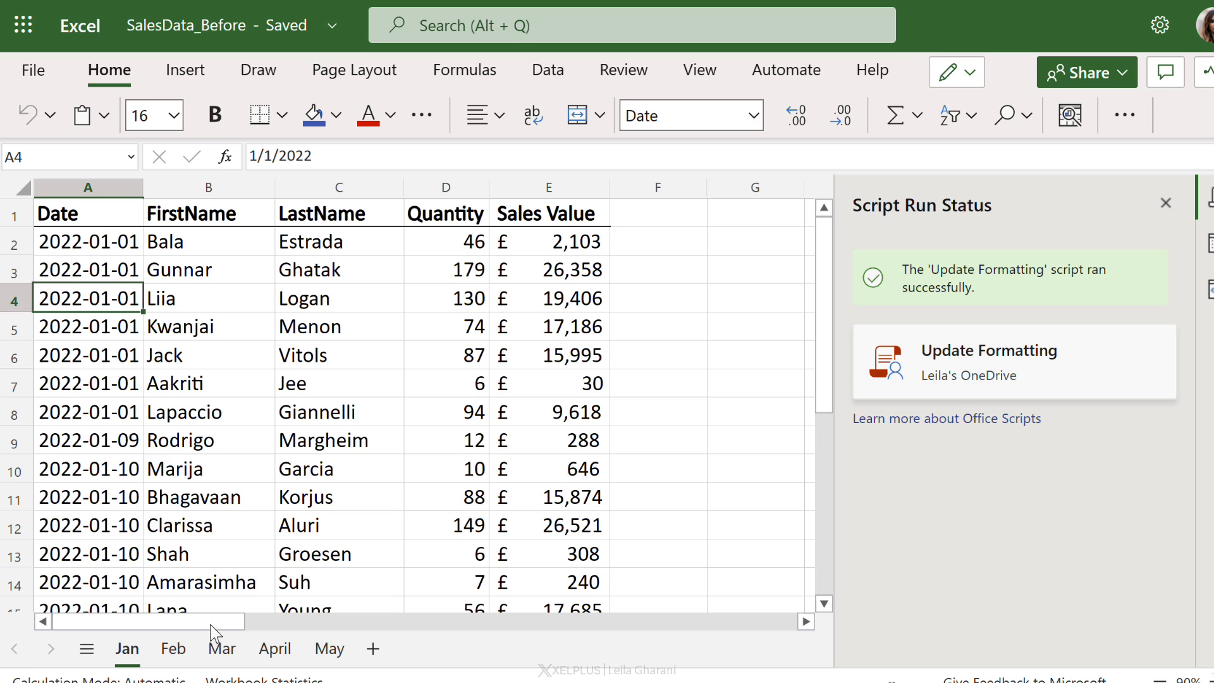
{"action": "left_click", "coordinate": [172, 648]}
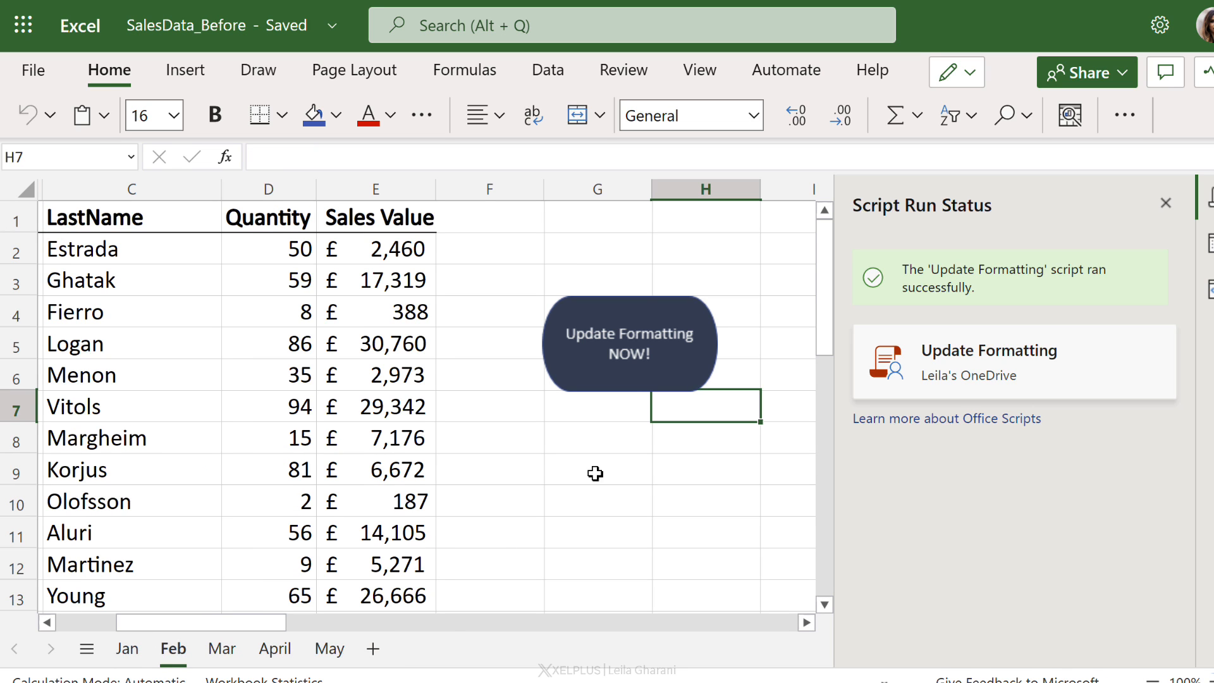
{"action": "left_click", "coordinate": [630, 369]}
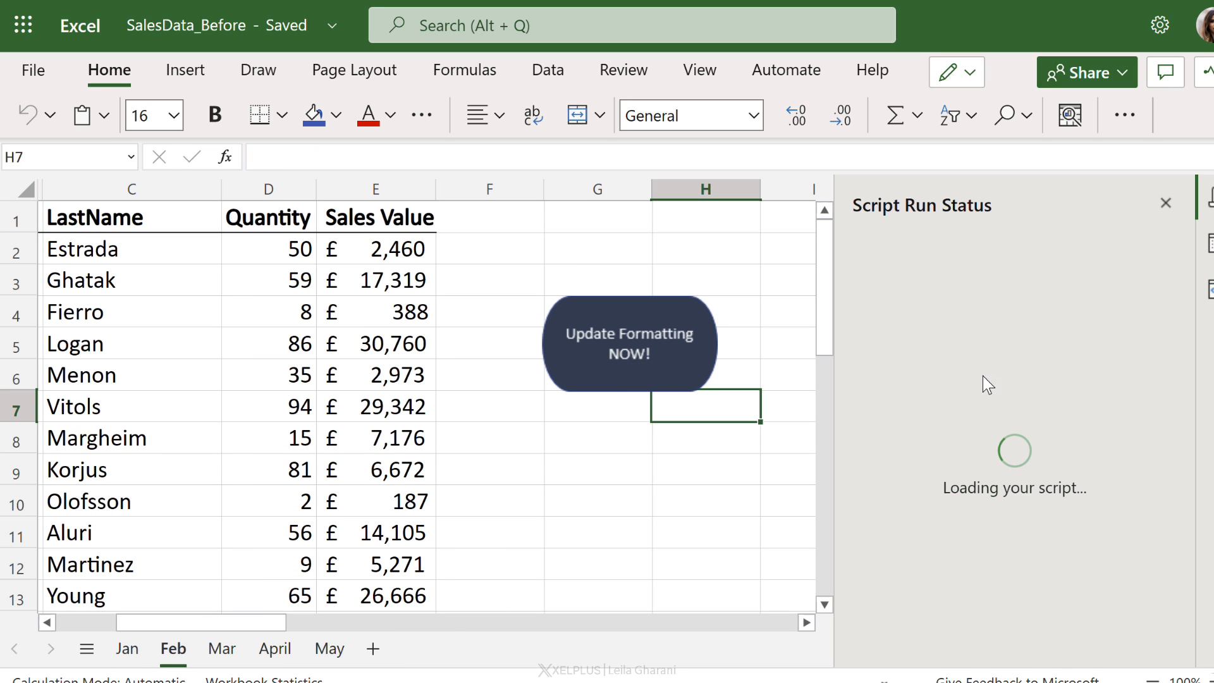
Step: Open the Update Formatting script behind the button in the Code Editor
{"action": "right_click", "coordinate": [608, 377]}
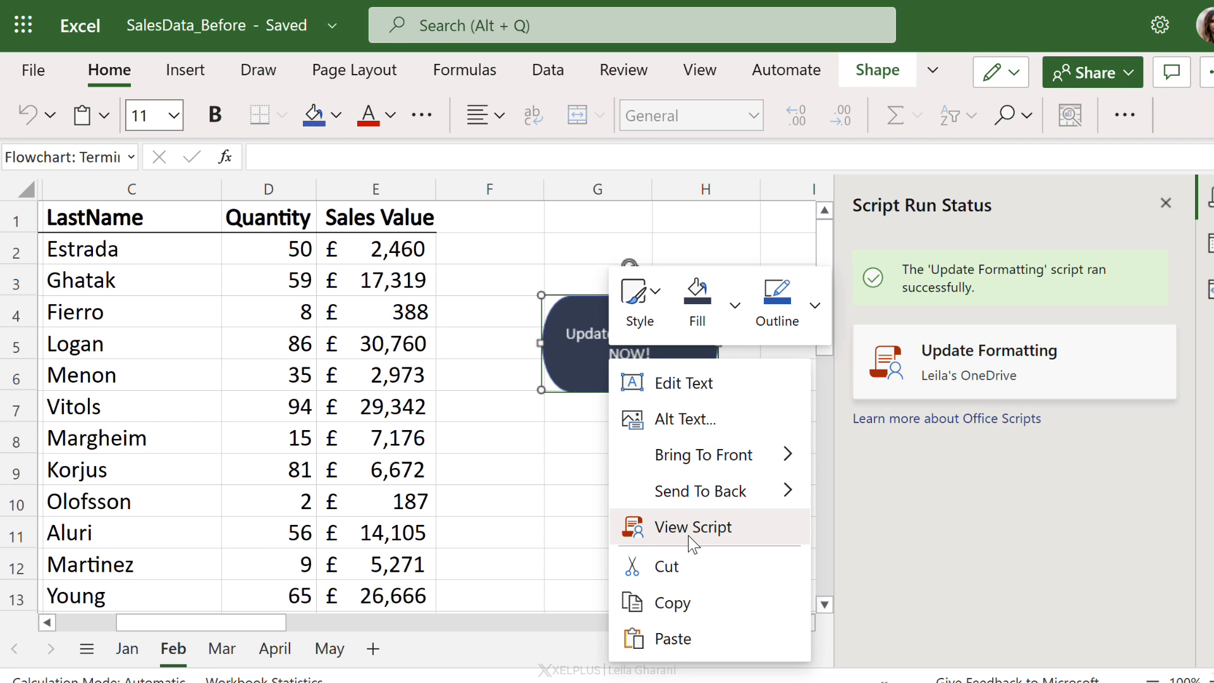
{"action": "left_click", "coordinate": [788, 71]}
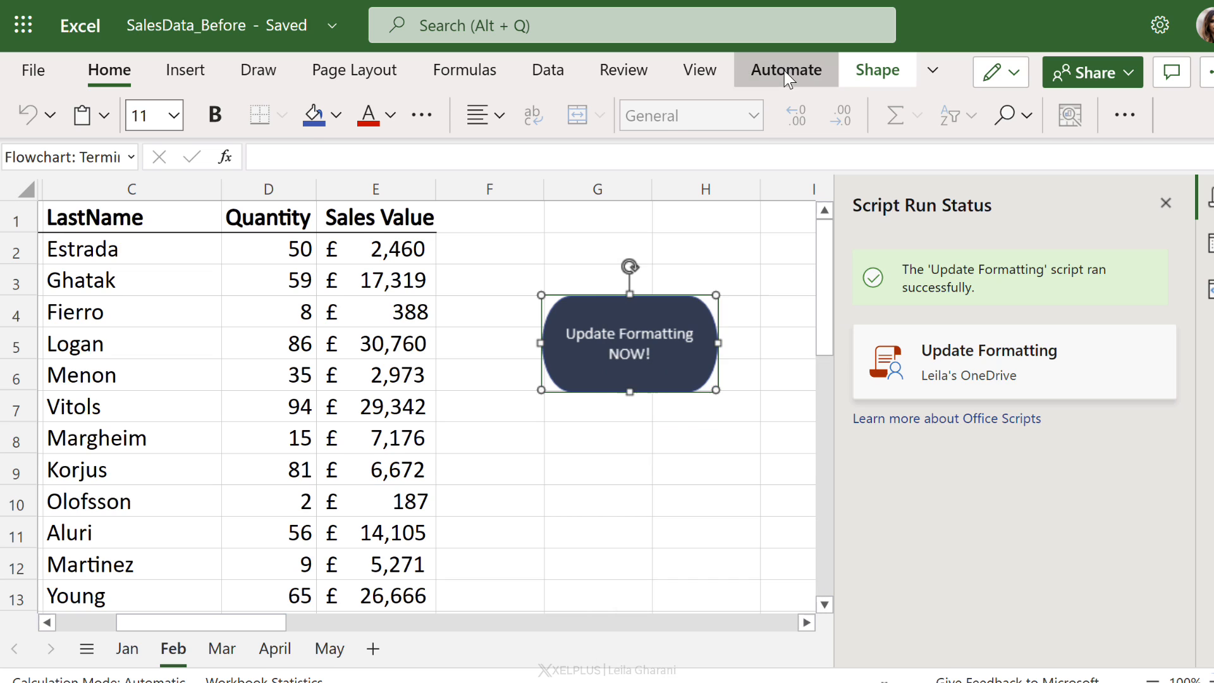
{"action": "right_click", "coordinate": [630, 380]}
{"action": "left_click", "coordinate": [702, 557]}
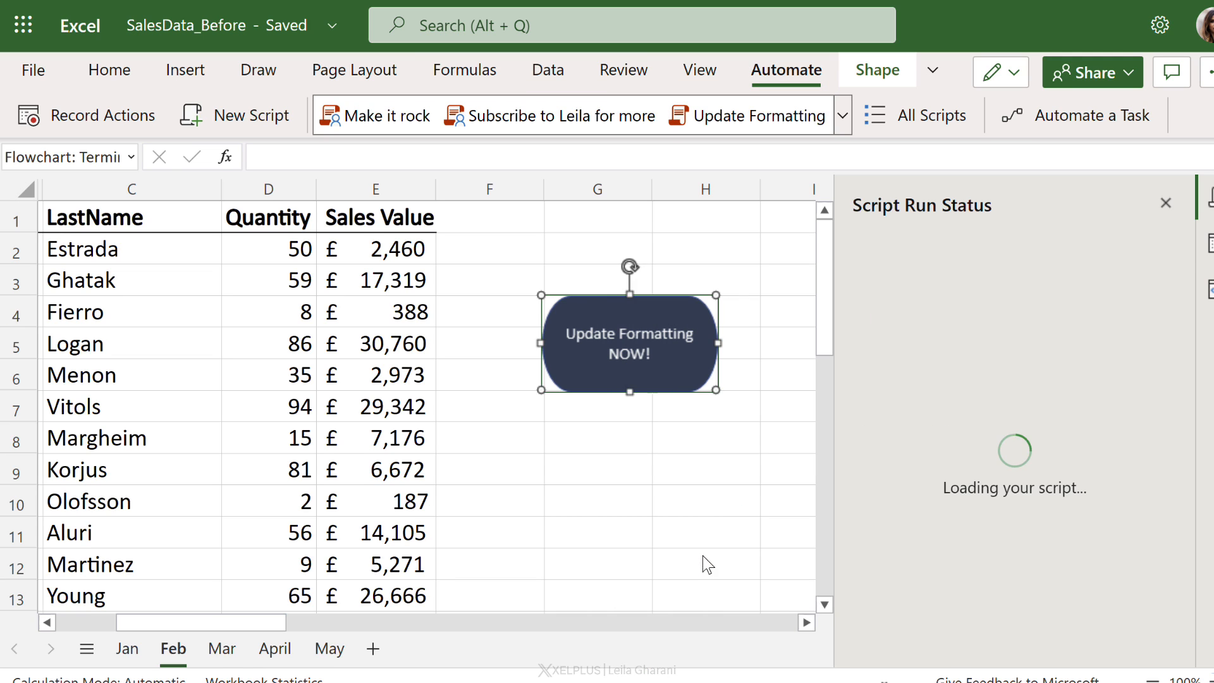
{"action": "left_click", "coordinate": [971, 485]}
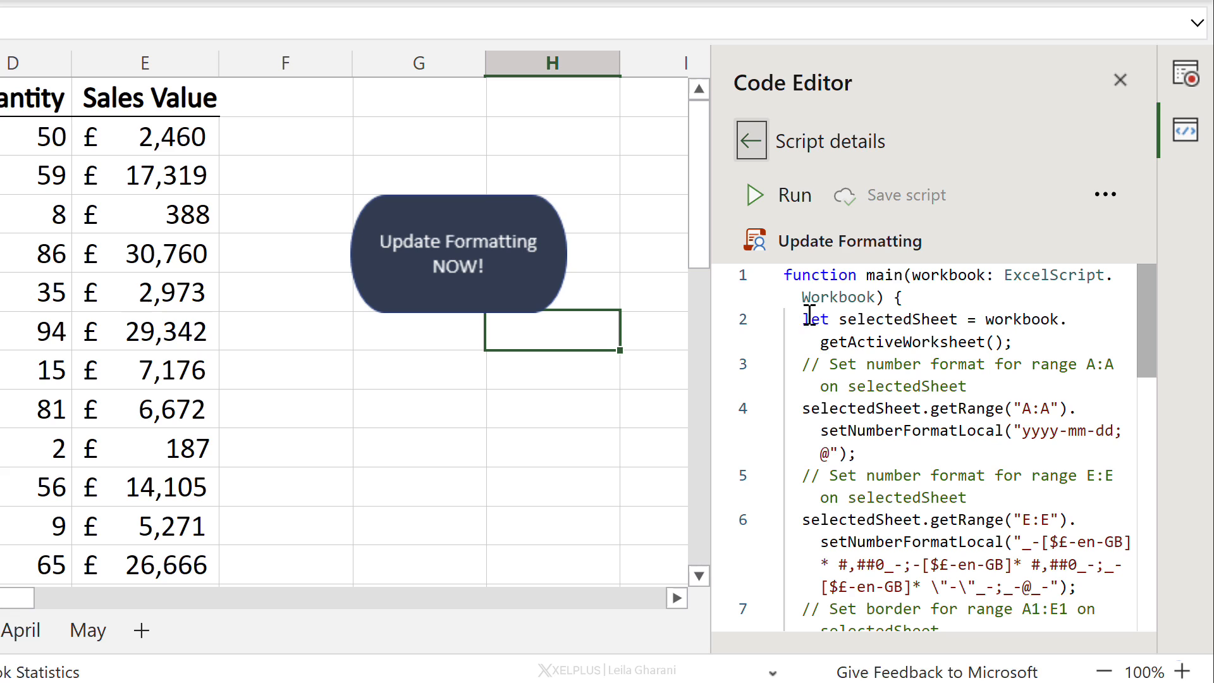
Step: Change line 2 so the variable gets all sheets with workbook.getWorksheets()
{"action": "left_click_drag", "start_coordinate": [799, 320], "coordinate": [1047, 338]}
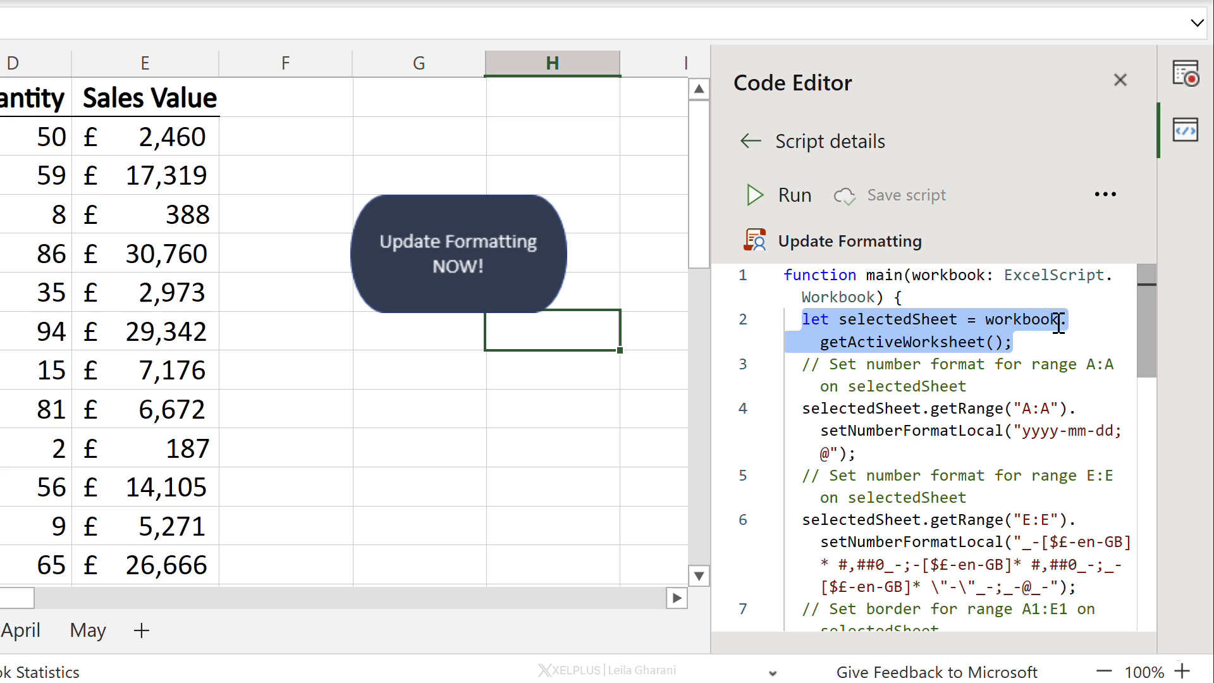
{"action": "mouse_move", "coordinate": [880, 345]}
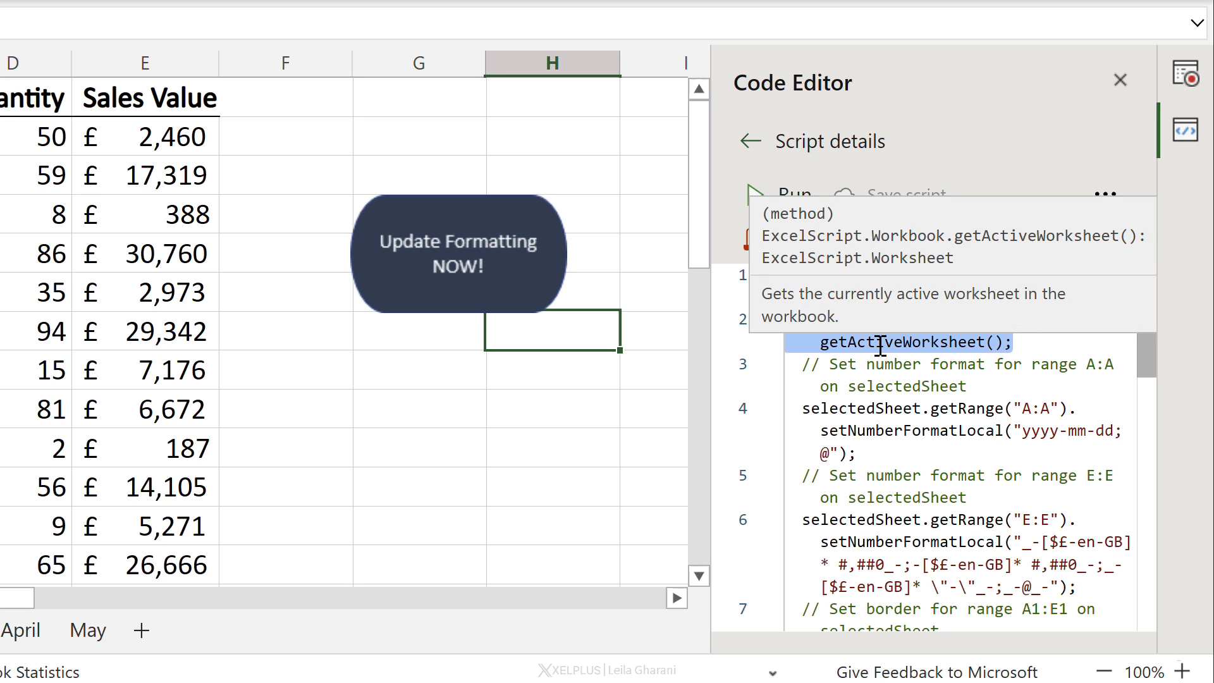
{"action": "left_click", "coordinate": [984, 342]}
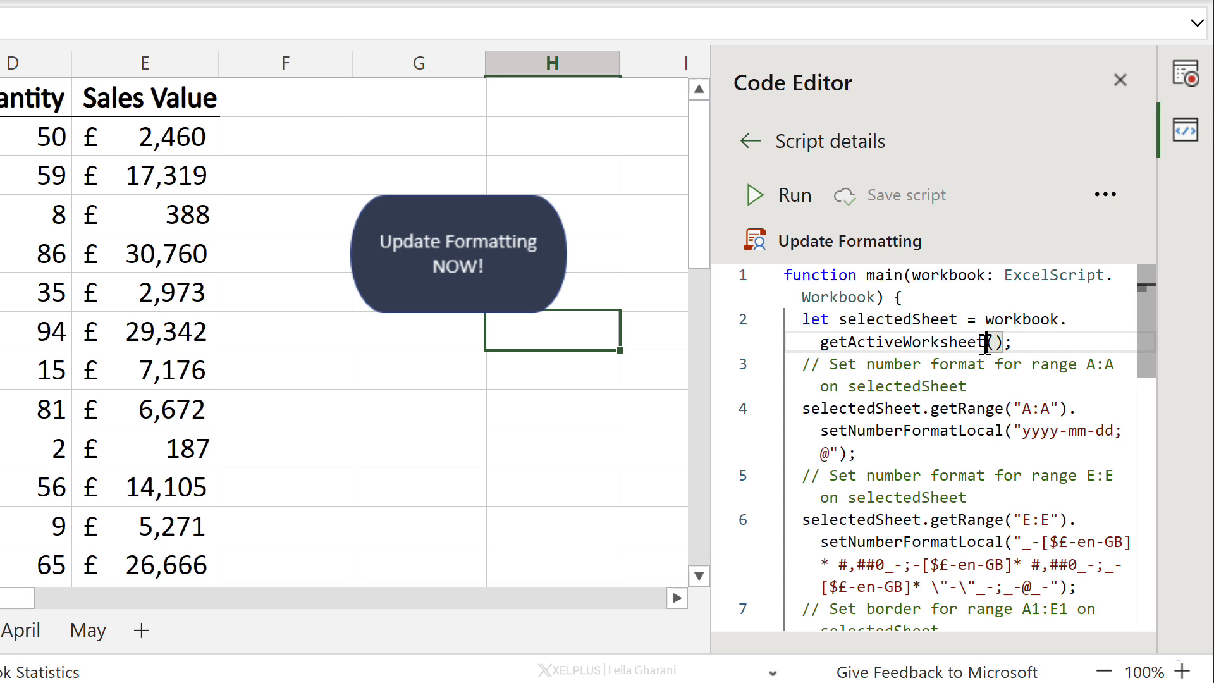
{"action": "left_click_drag", "start_coordinate": [987, 344], "coordinate": [823, 343]}
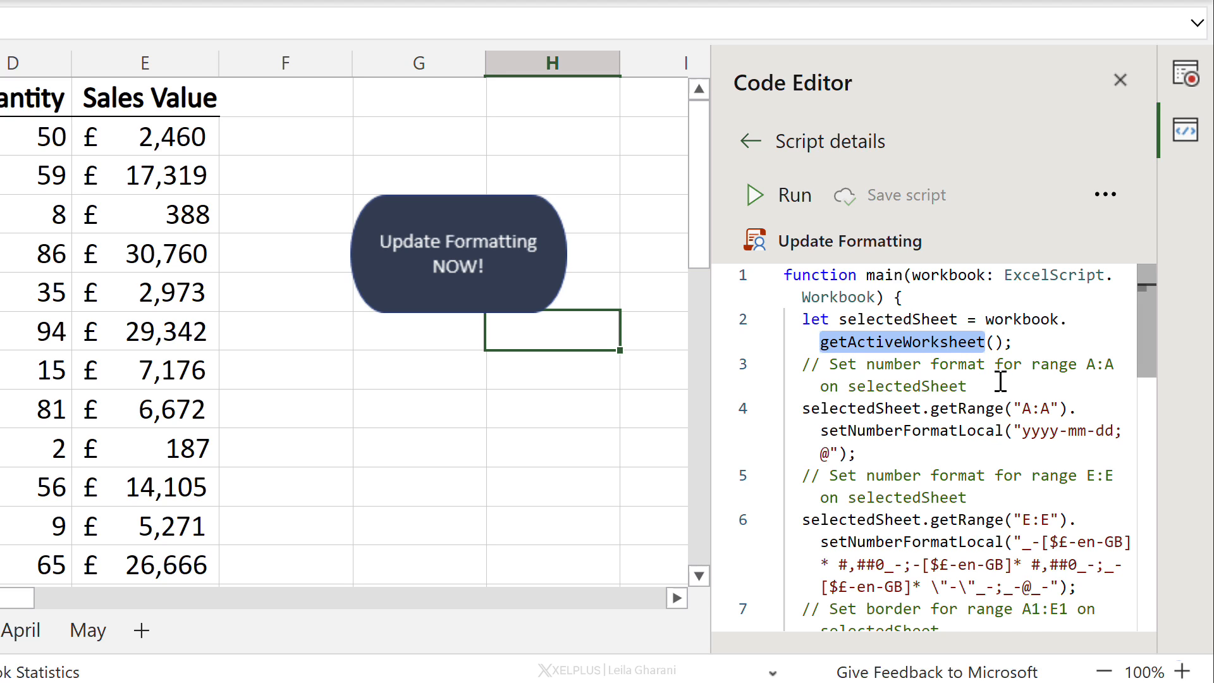
{"action": "type", "text": "work"}
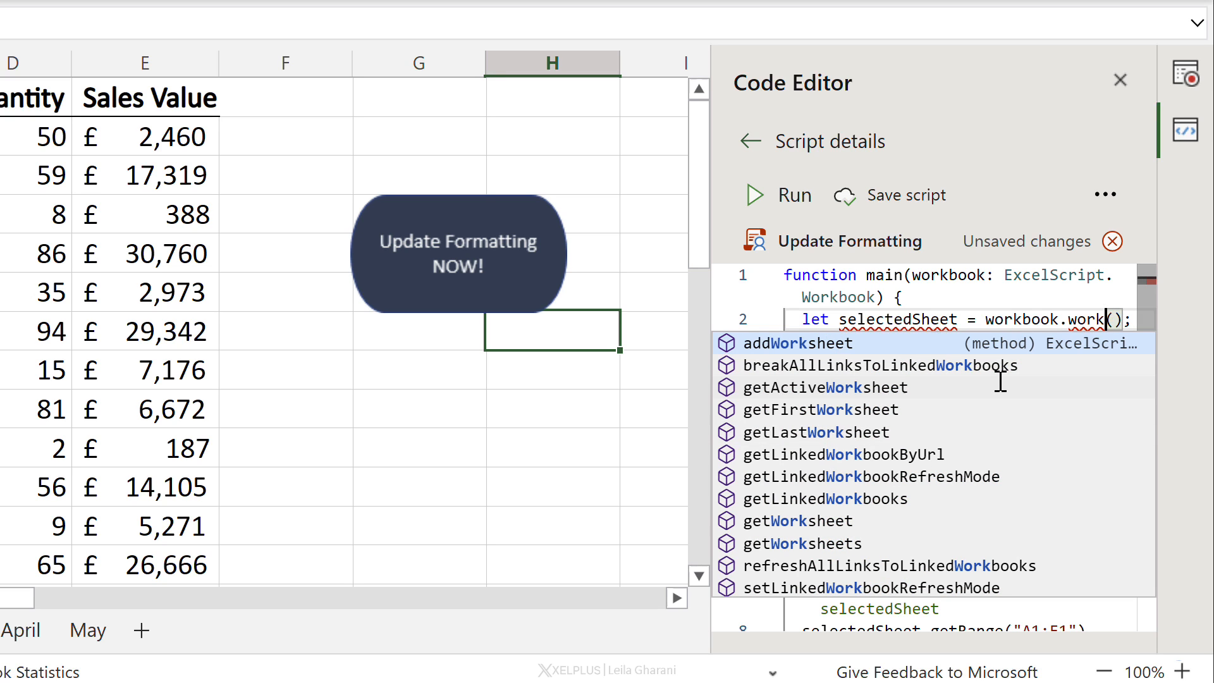
{"action": "type", "text": "s"}
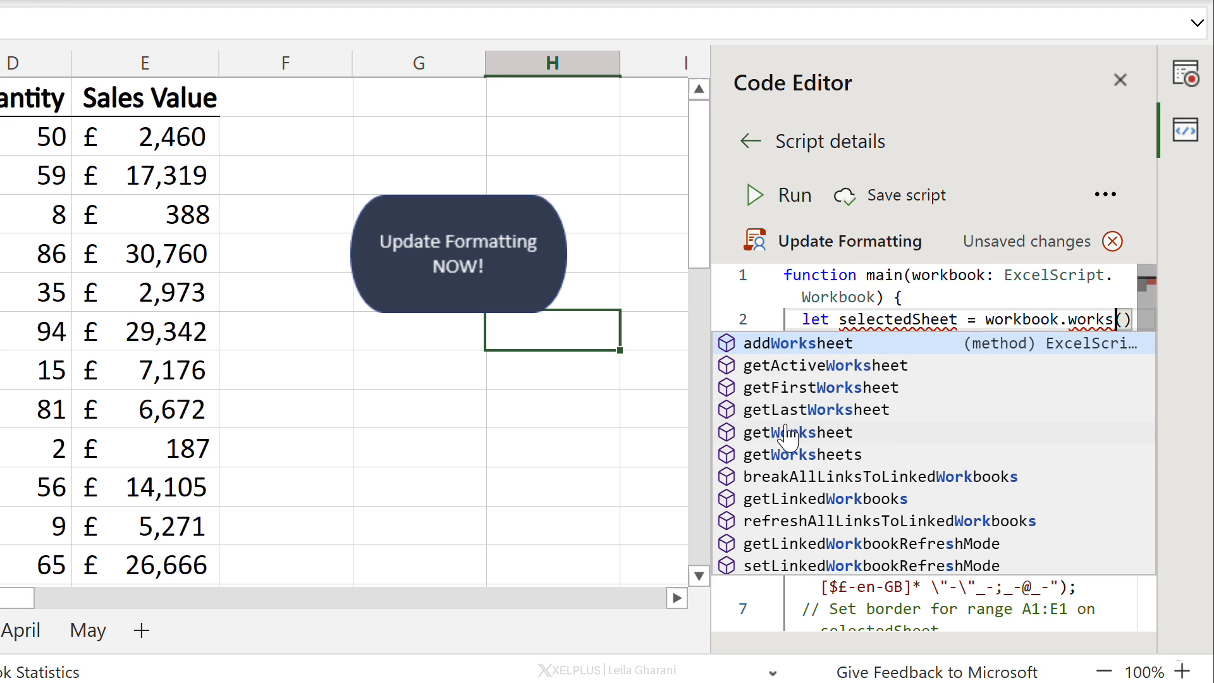
{"action": "left_click", "coordinate": [822, 455]}
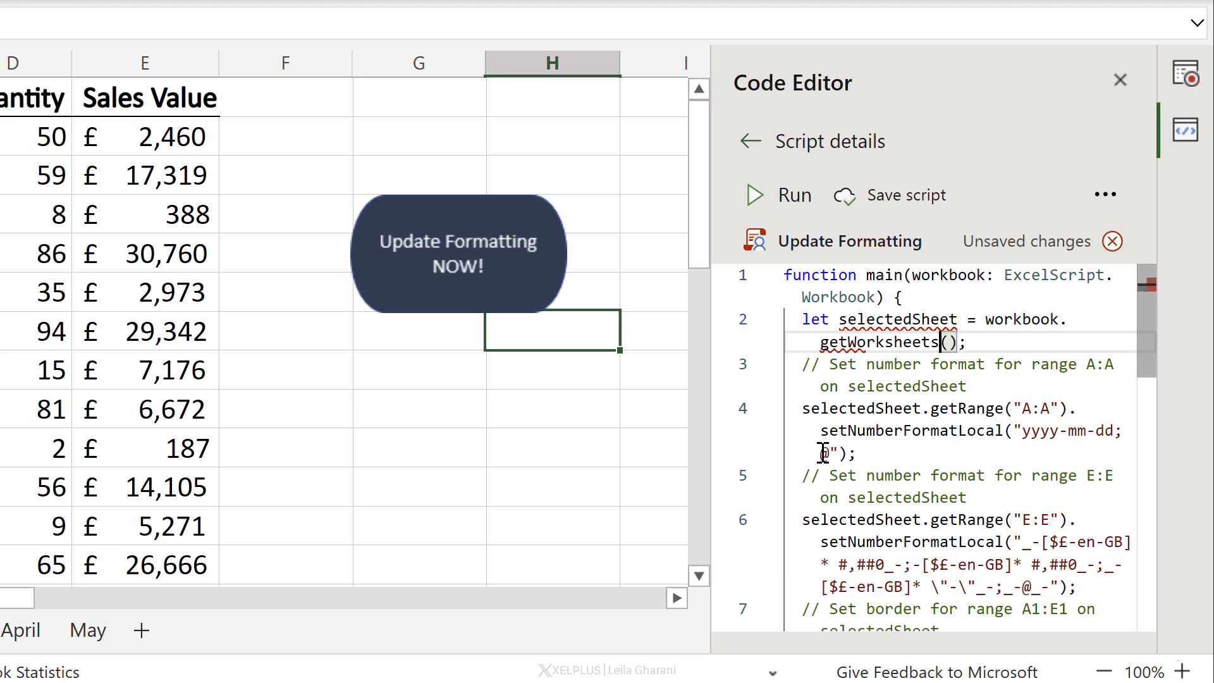
Step: Rename the selectedSheet variable on line 2 to ws
{"action": "left_click_drag", "start_coordinate": [959, 319], "coordinate": [843, 322]}
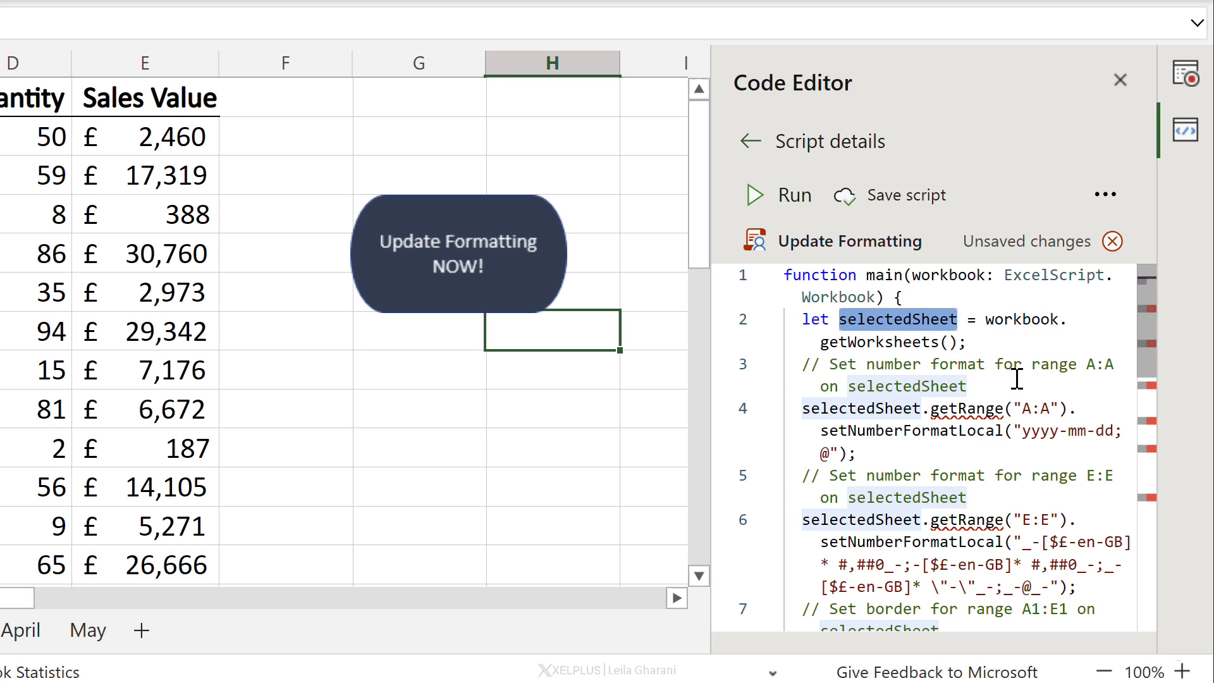
{"action": "type", "text": "ws"}
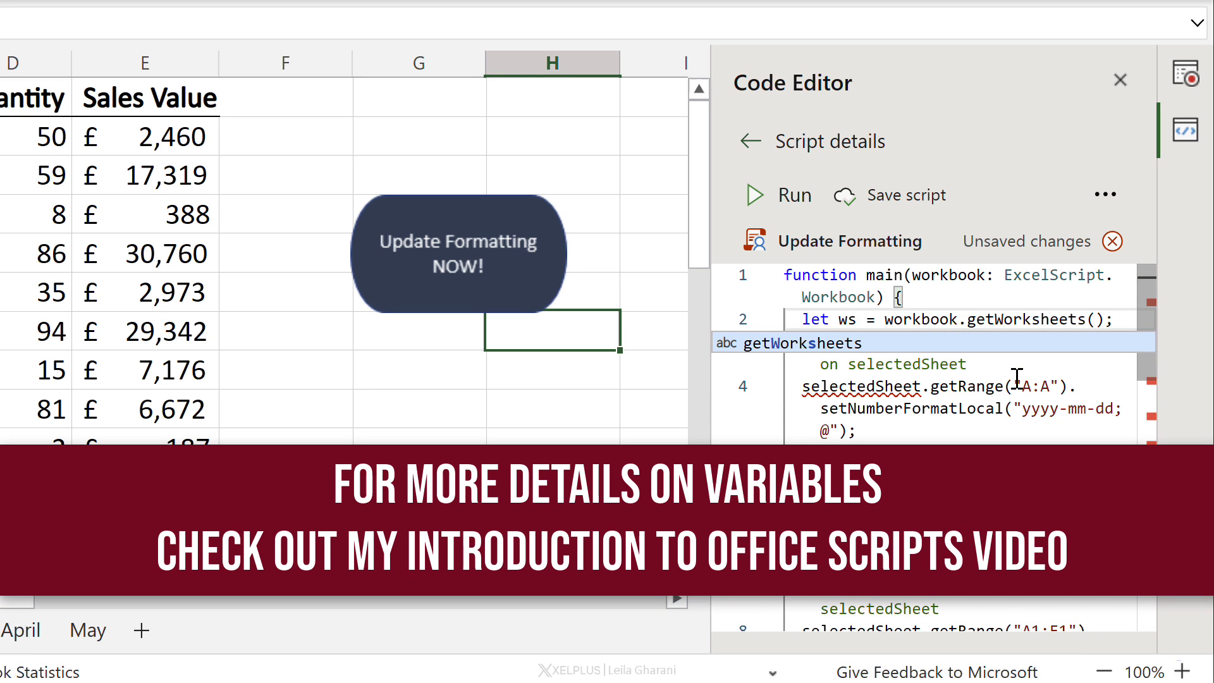
{"action": "left_click", "coordinate": [969, 319]}
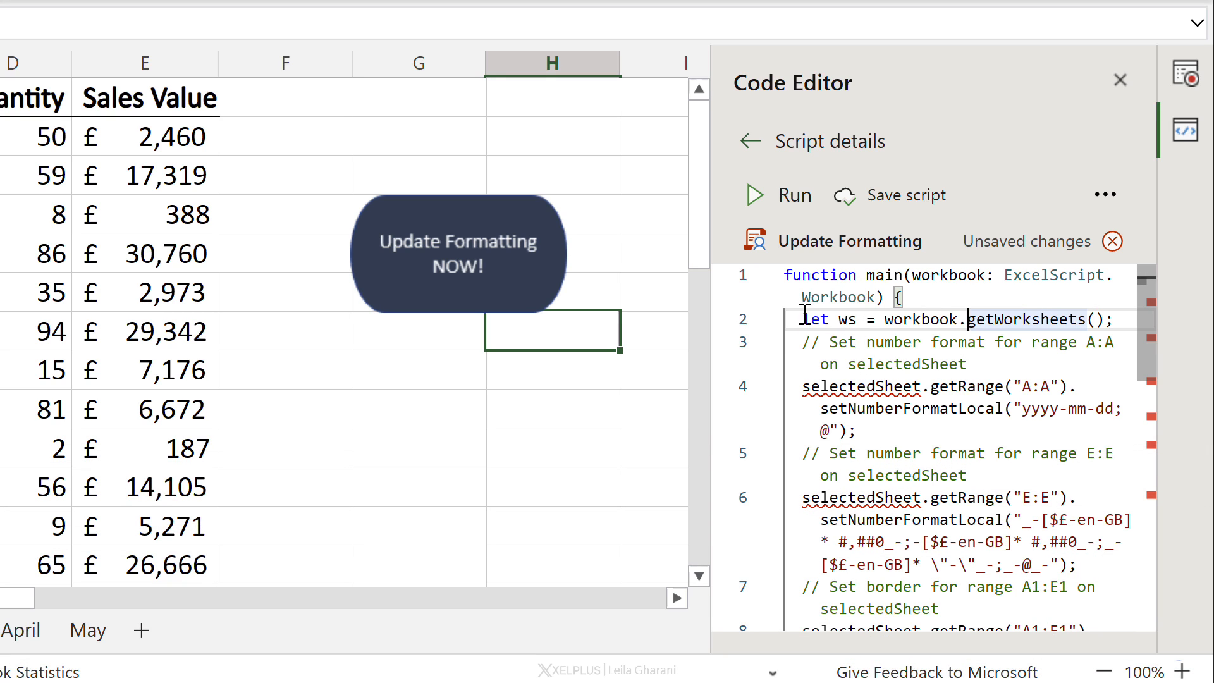
{"action": "left_click_drag", "start_coordinate": [831, 320], "coordinate": [858, 320]}
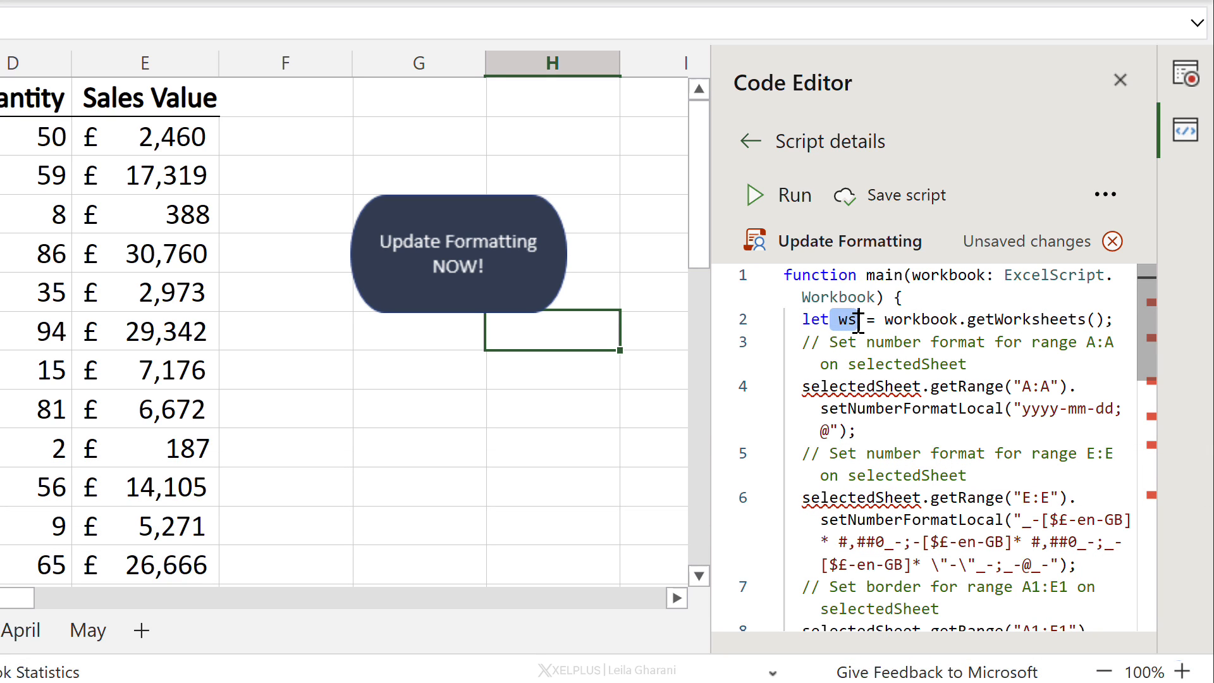
Step: Wrap the formatting statements in a for (let w of ws) loop, closing its brace at the script's end
{"action": "left_click", "coordinate": [974, 363]}
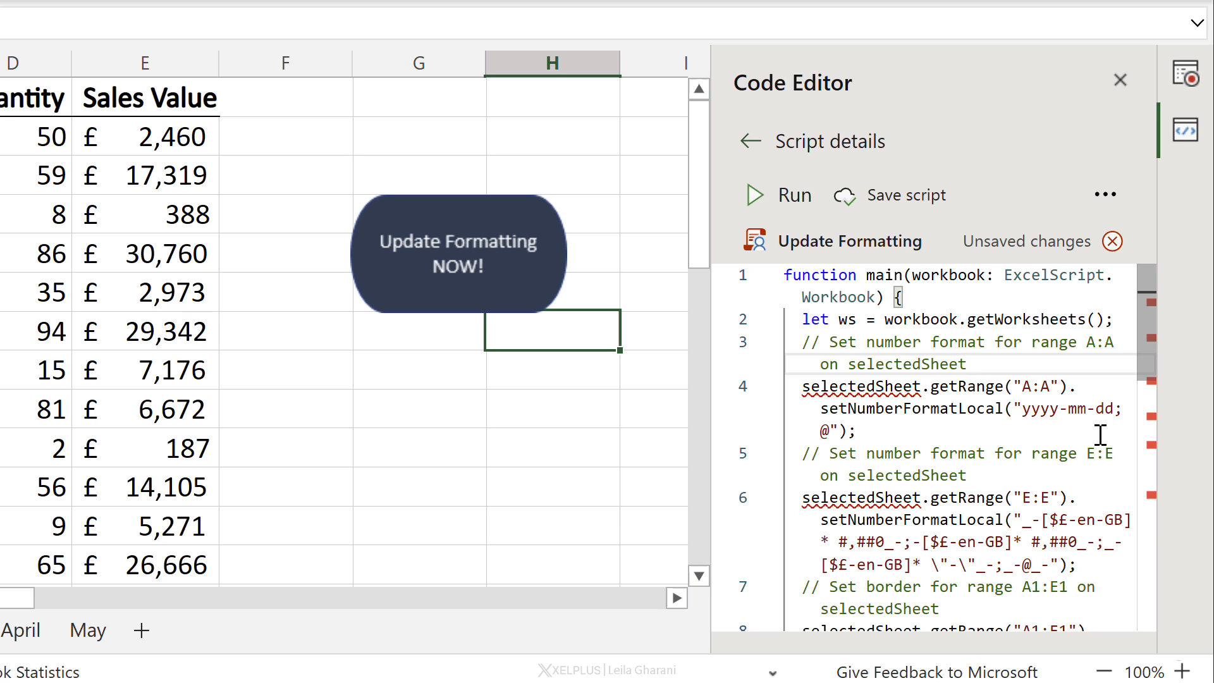
{"action": "key", "text": "Return"}
{"action": "type", "text": "fo"}
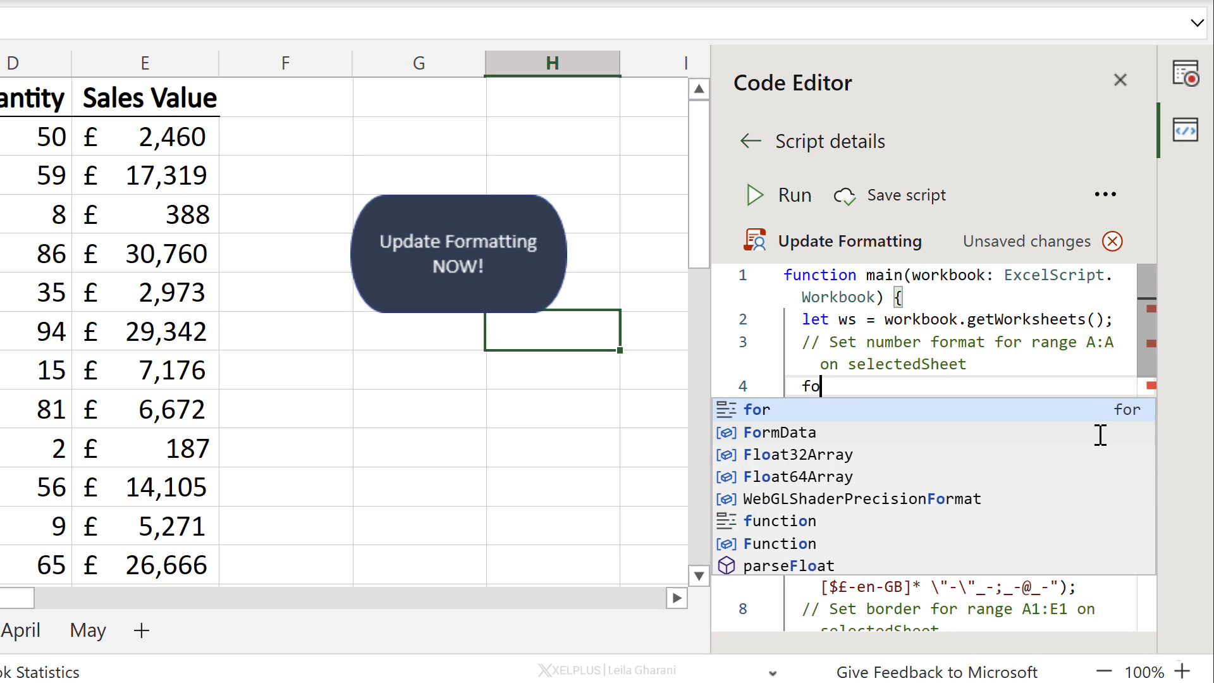
{"action": "type", "text": "r ("}
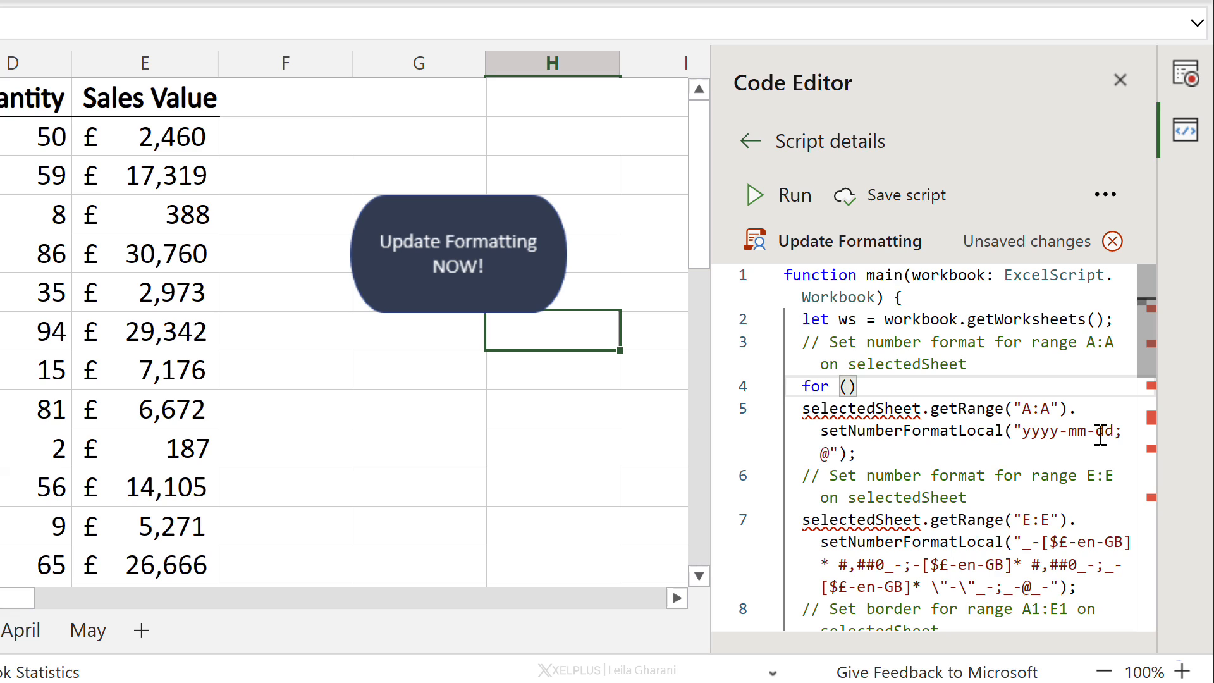
{"action": "type", "text": "let"}
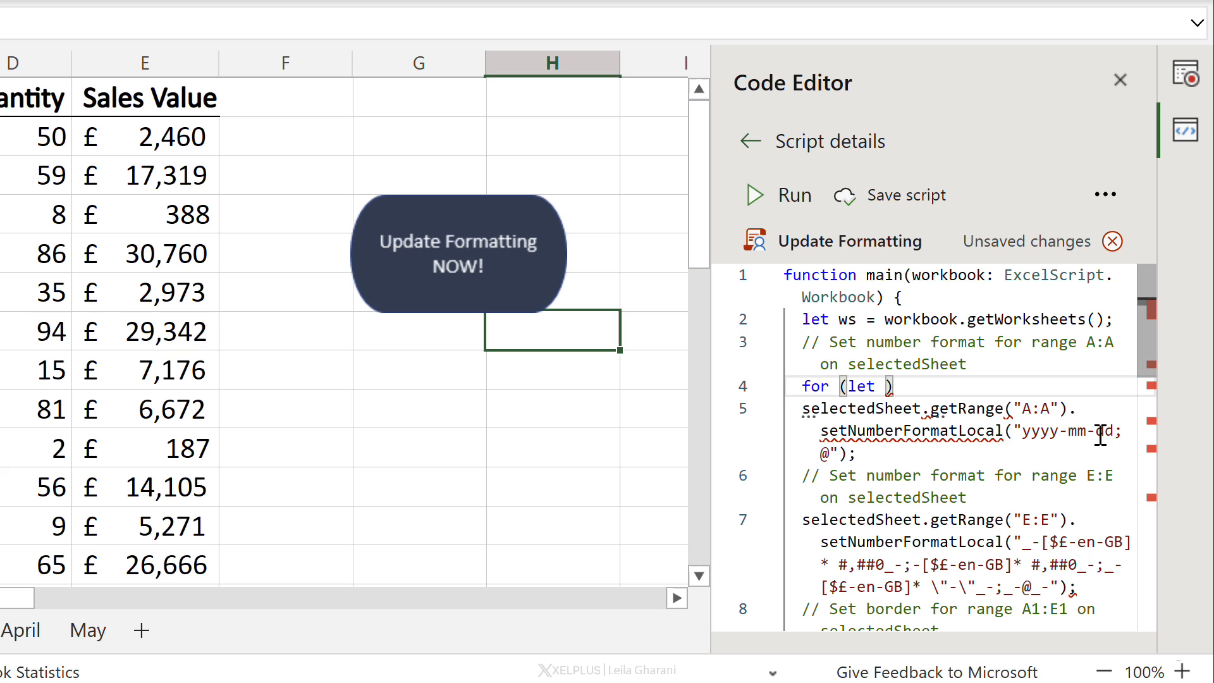
{"action": "type", "text": " w"}
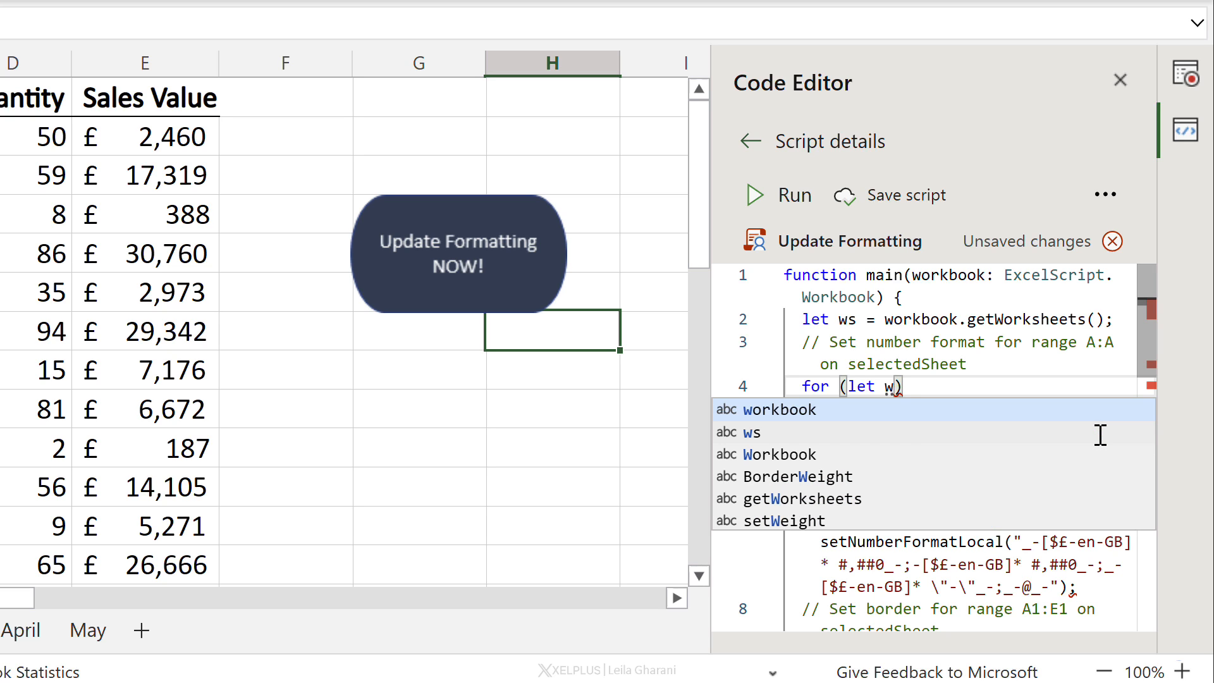
{"action": "type", "text": " of ws"}
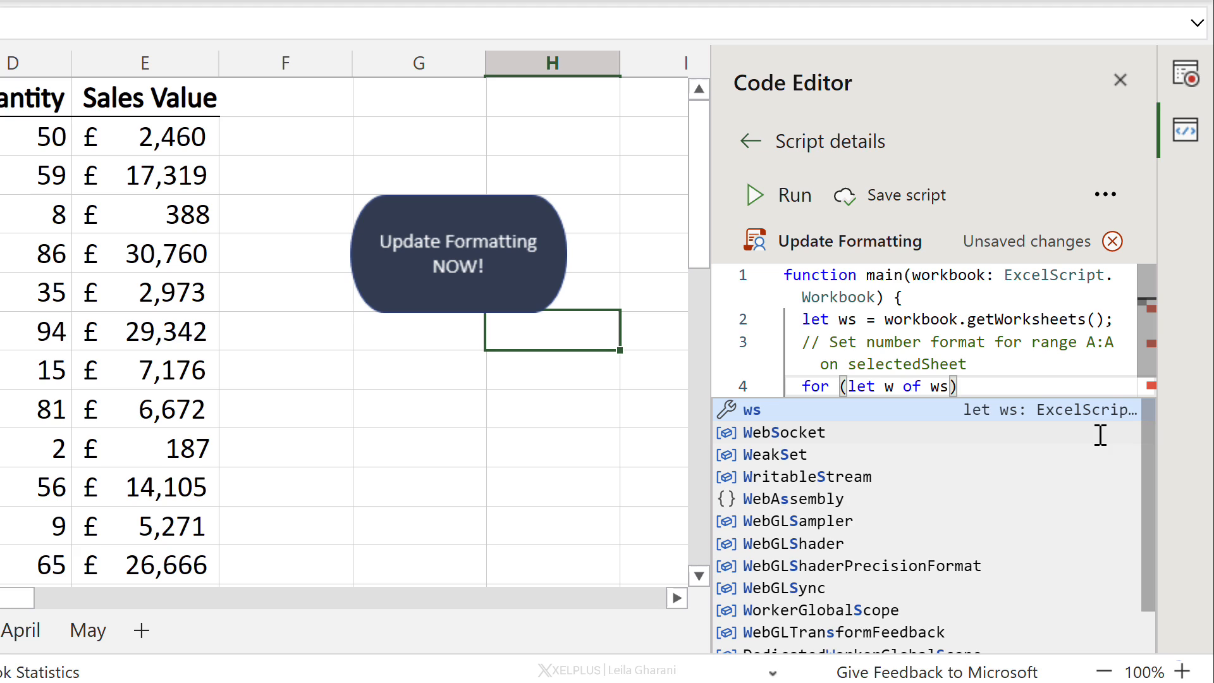
{"action": "left_click", "coordinate": [997, 383]}
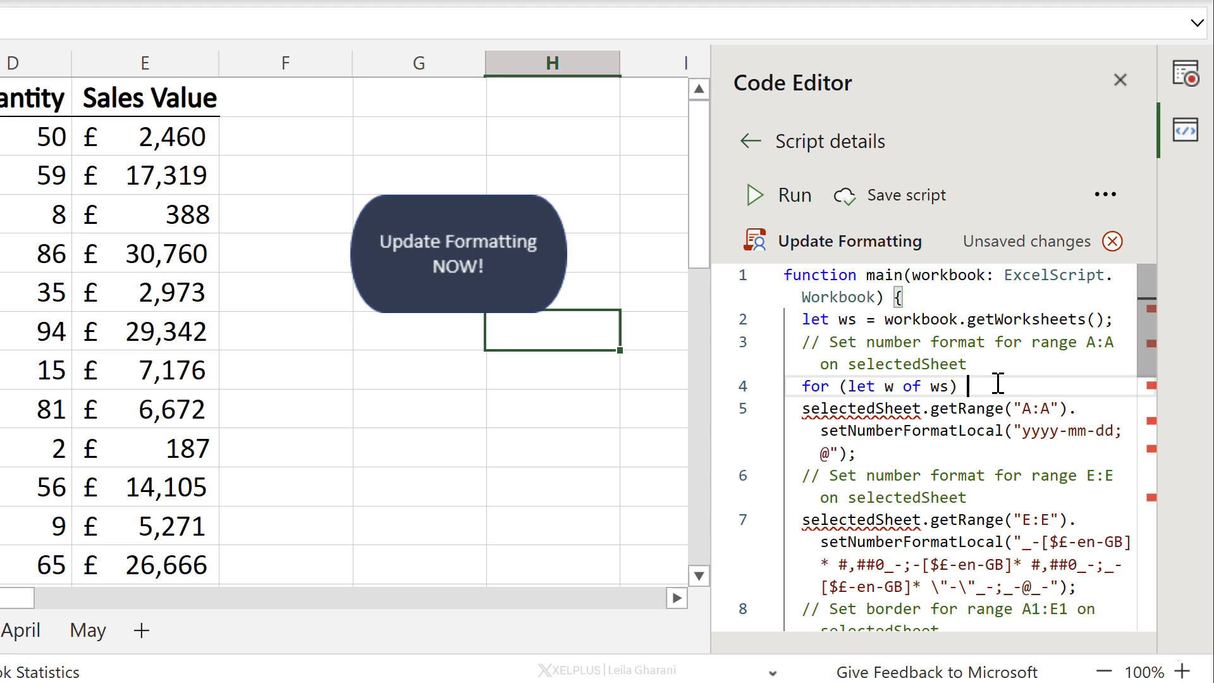
{"action": "type", "text": "{"}
{"action": "scroll", "coordinate": [917, 404], "scroll_direction": "down", "scroll_amount": 10}
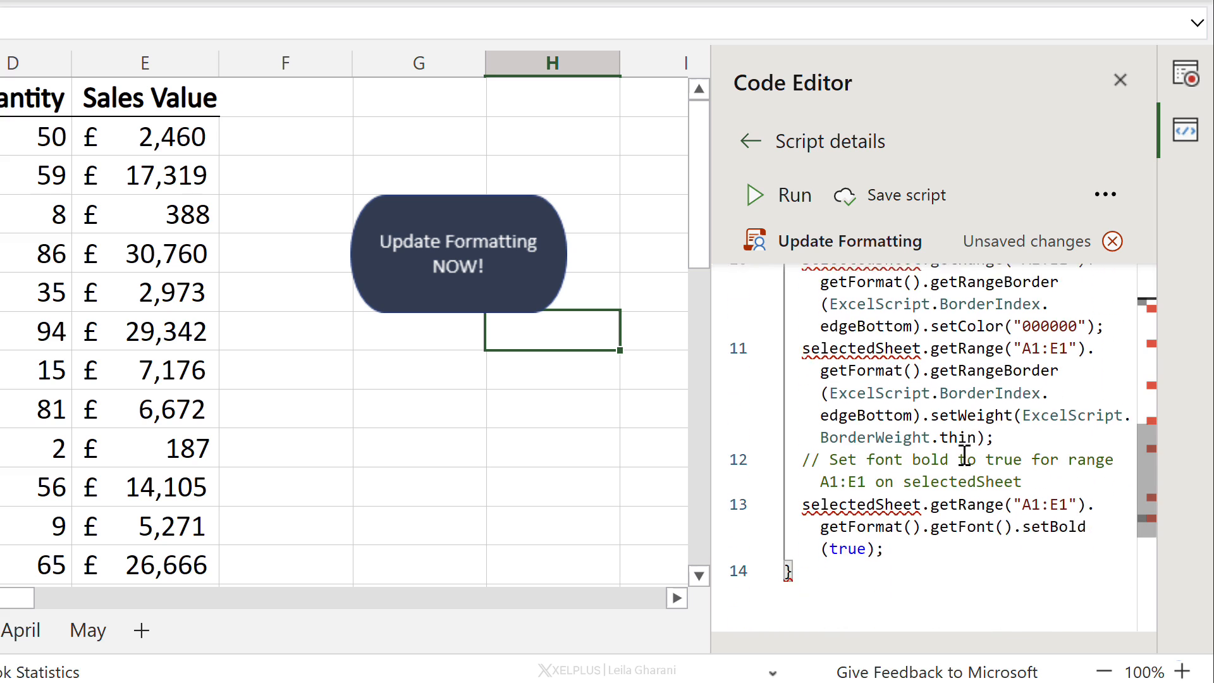
{"action": "left_click", "coordinate": [819, 302]}
{"action": "type", "text": "}"}
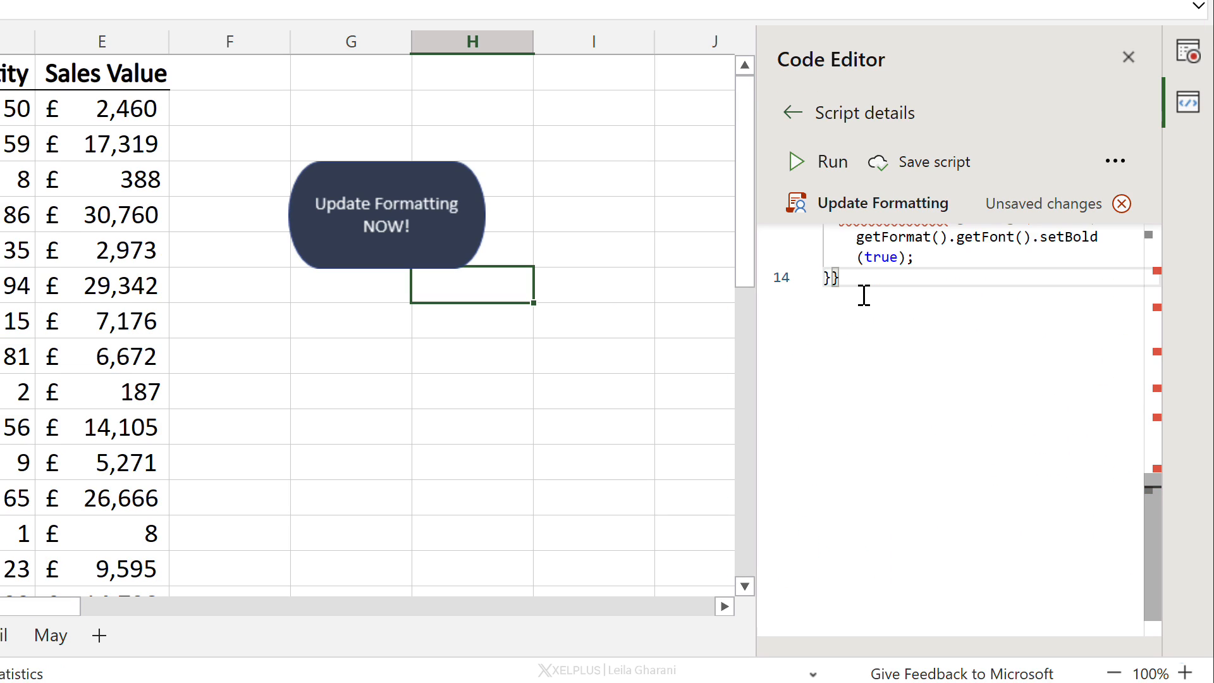
Step: Replace every occurrence of selectedSheet in the script with the loop variable w
{"action": "scroll", "coordinate": [891, 316], "scroll_direction": "up", "scroll_amount": 8}
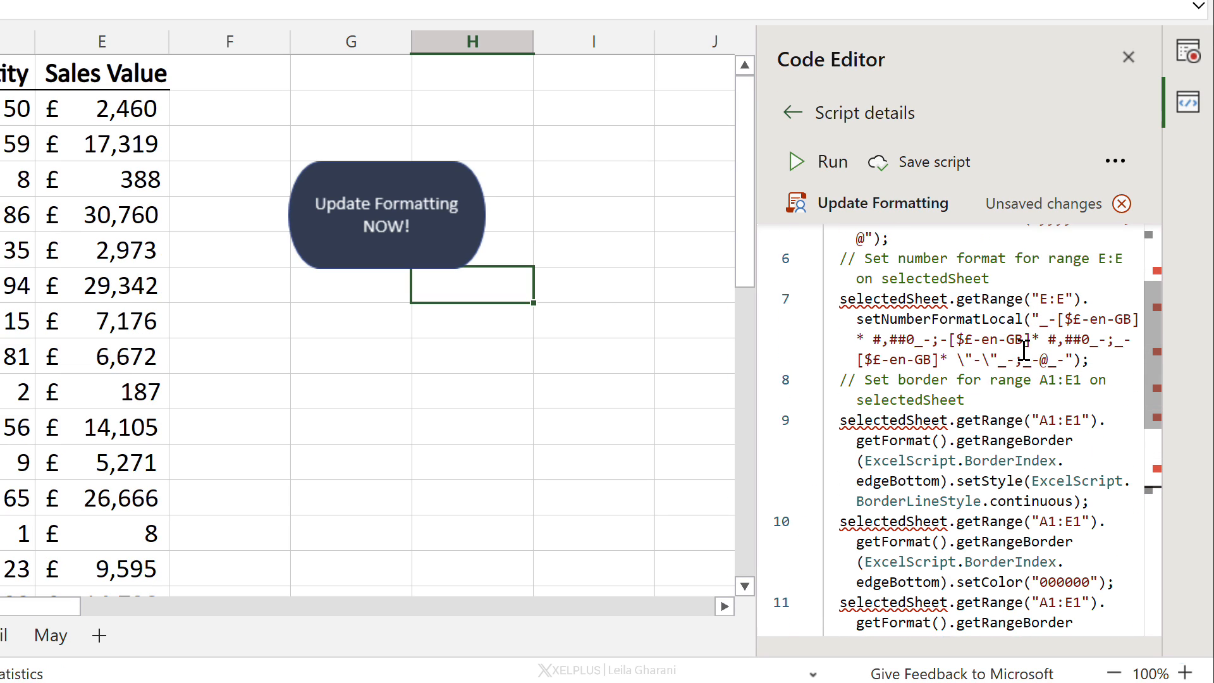
{"action": "scroll", "coordinate": [1025, 348], "scroll_direction": "up", "scroll_amount": 5}
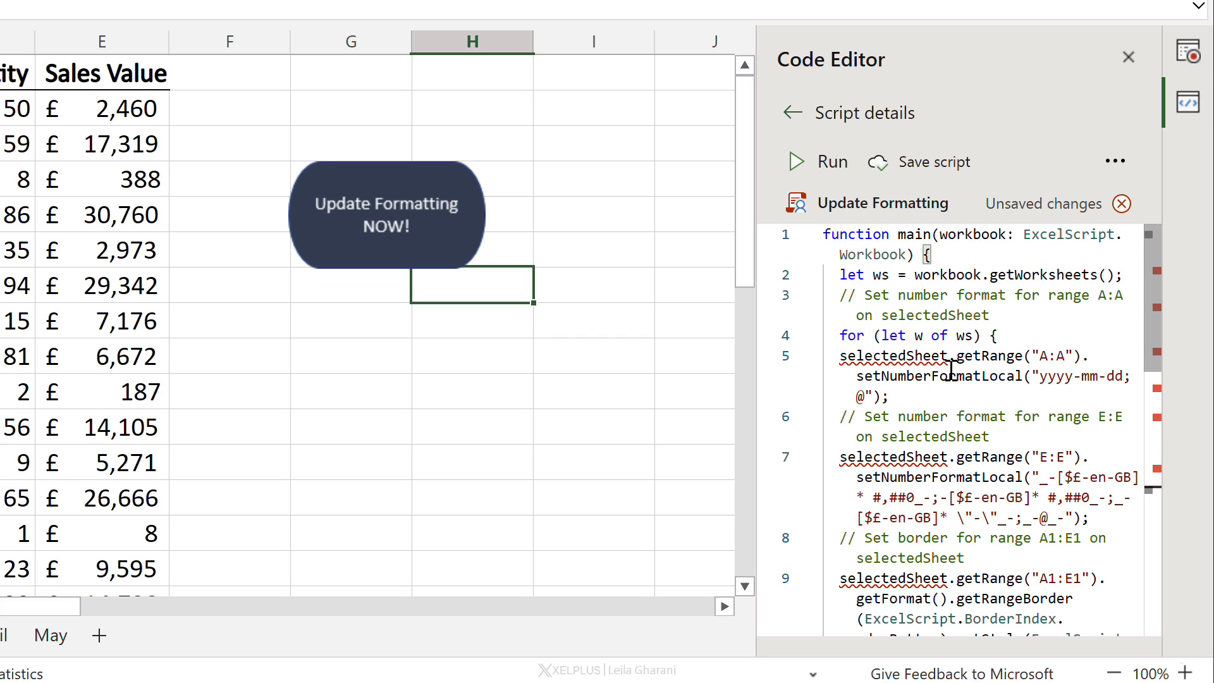
{"action": "left_click_drag", "start_coordinate": [948, 359], "coordinate": [837, 364]}
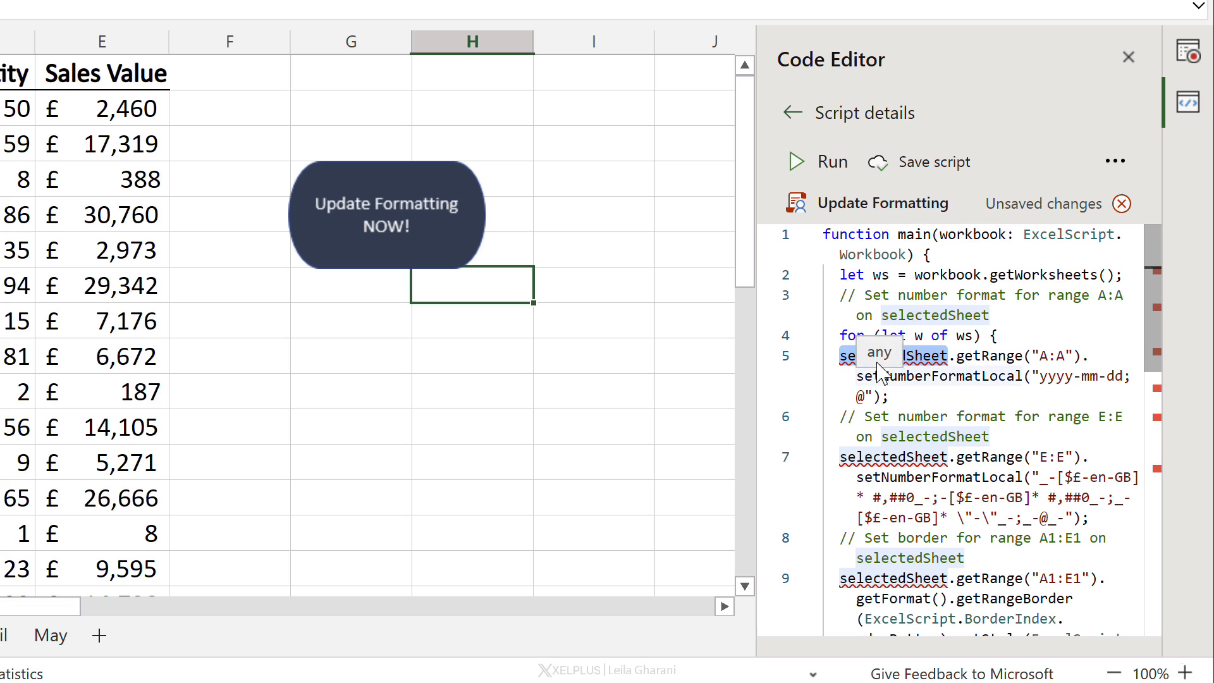
{"action": "left_click", "coordinate": [905, 360]}
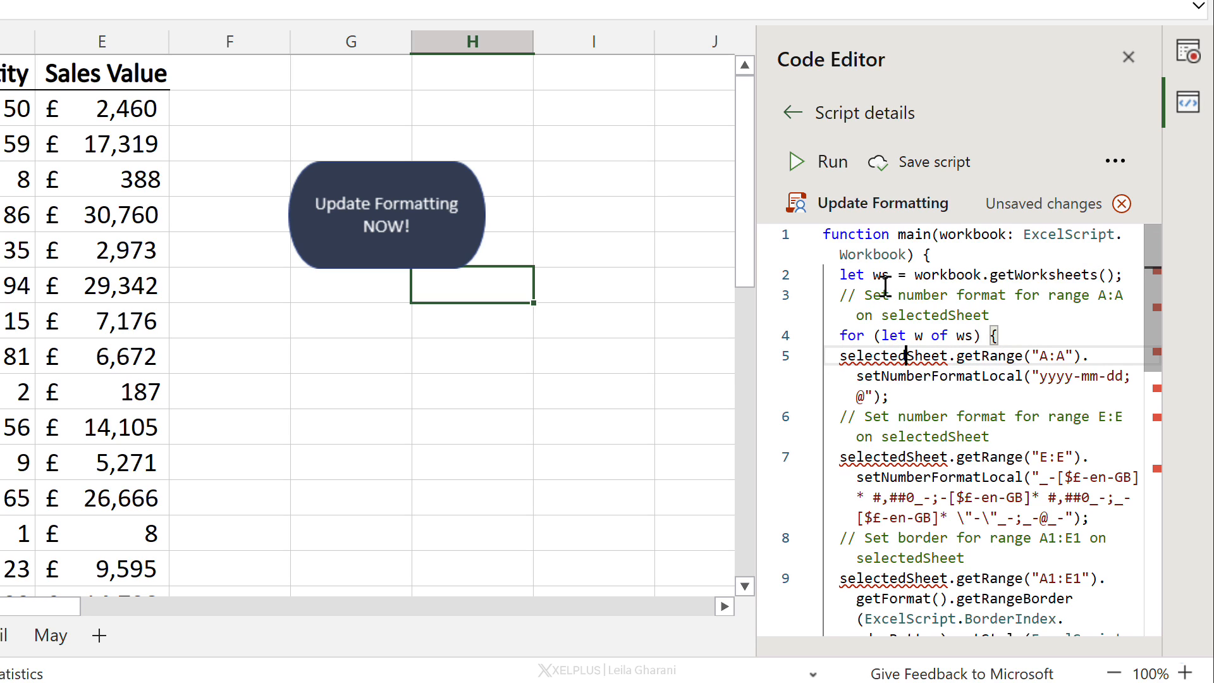
{"action": "double_click", "coordinate": [877, 275]}
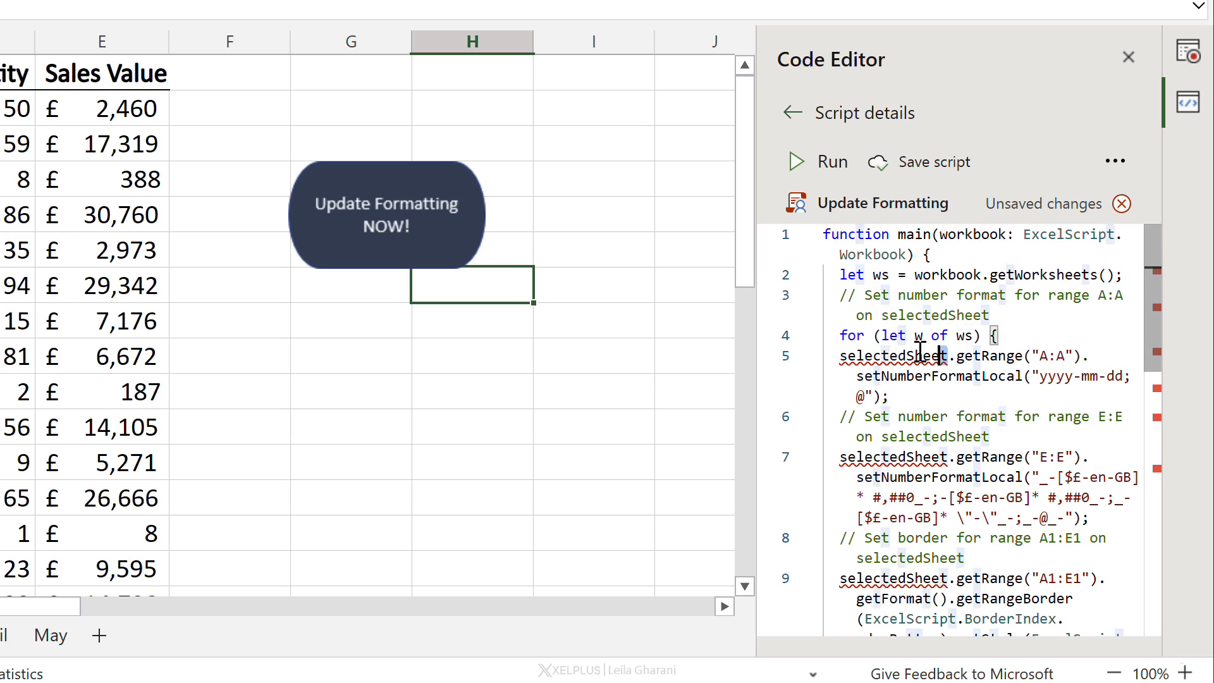
{"action": "left_click_drag", "start_coordinate": [948, 355], "coordinate": [841, 355]}
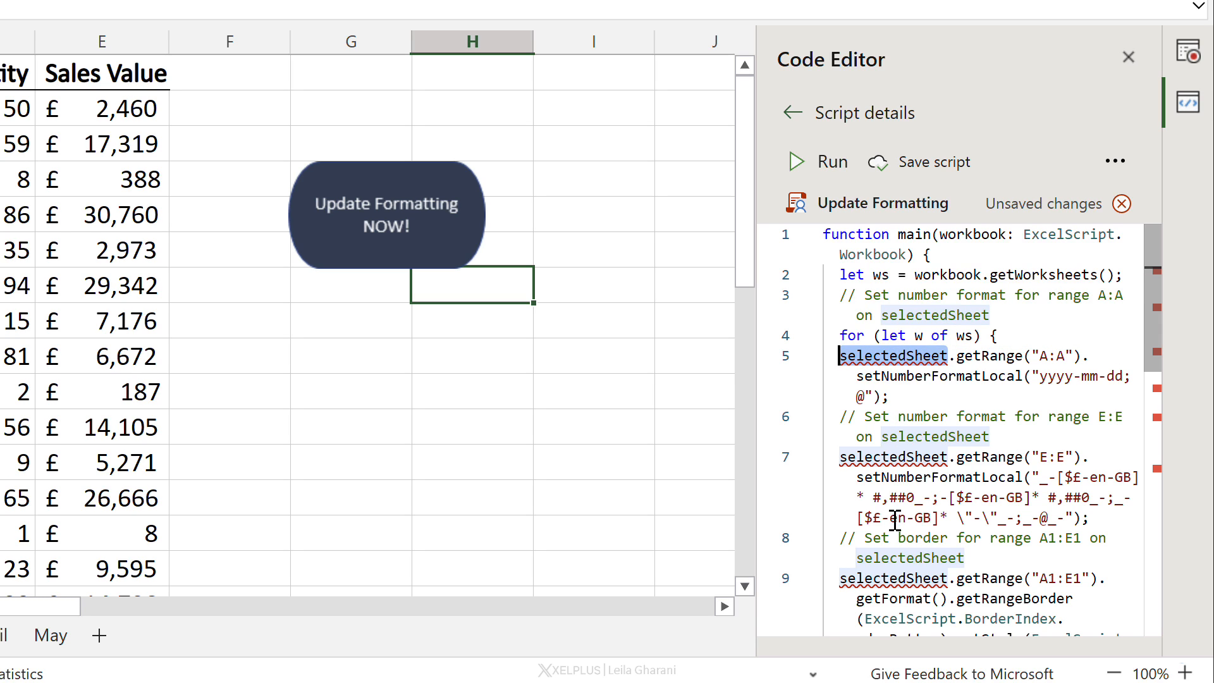
{"action": "right_click", "coordinate": [883, 355]}
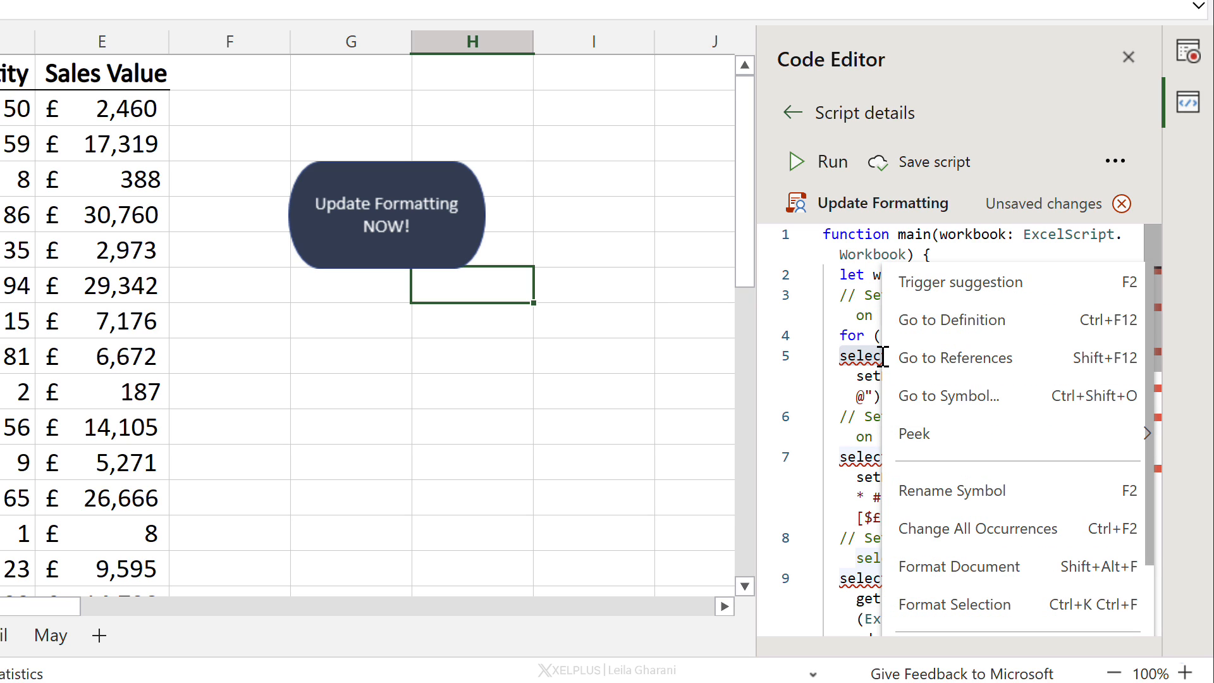
{"action": "mouse_move", "coordinate": [1122, 434]}
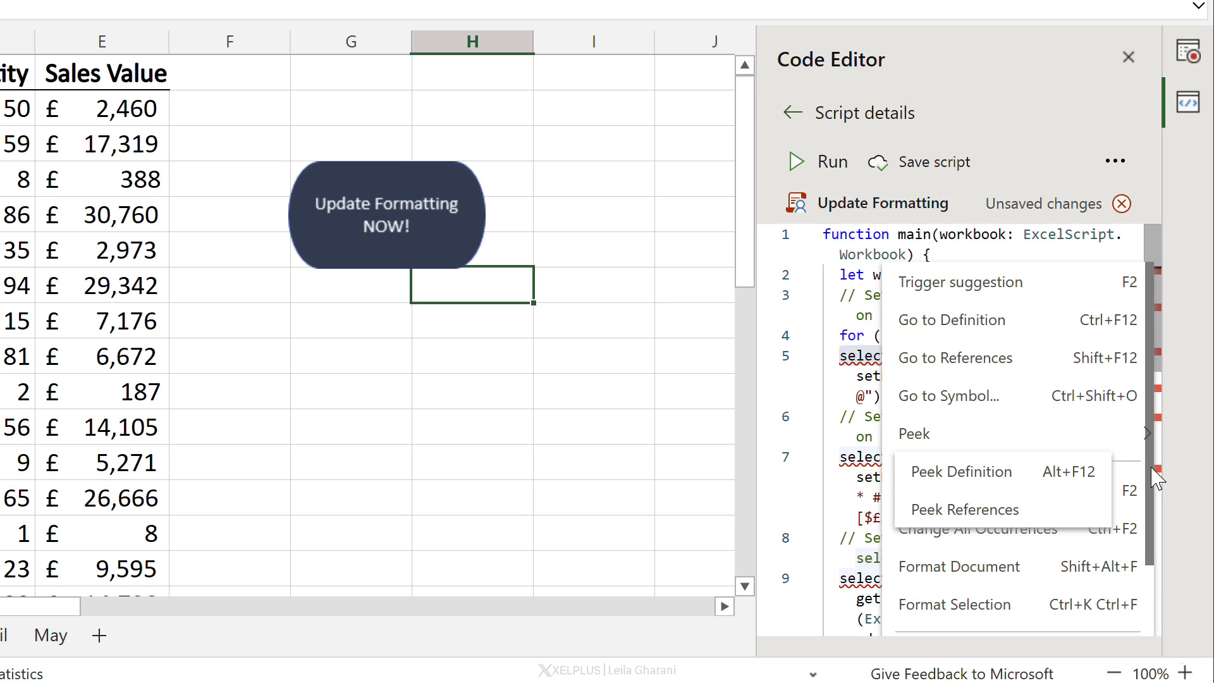
{"action": "left_click_drag", "start_coordinate": [1155, 478], "coordinate": [1160, 556]}
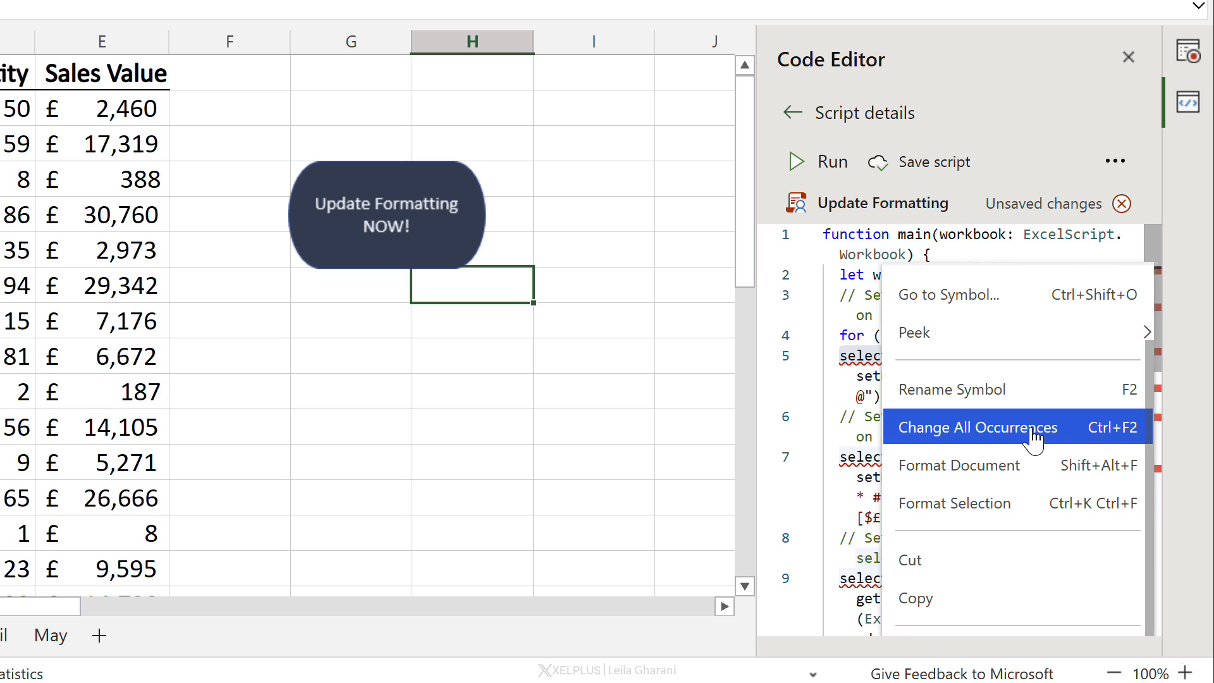
{"action": "left_click", "coordinate": [992, 437]}
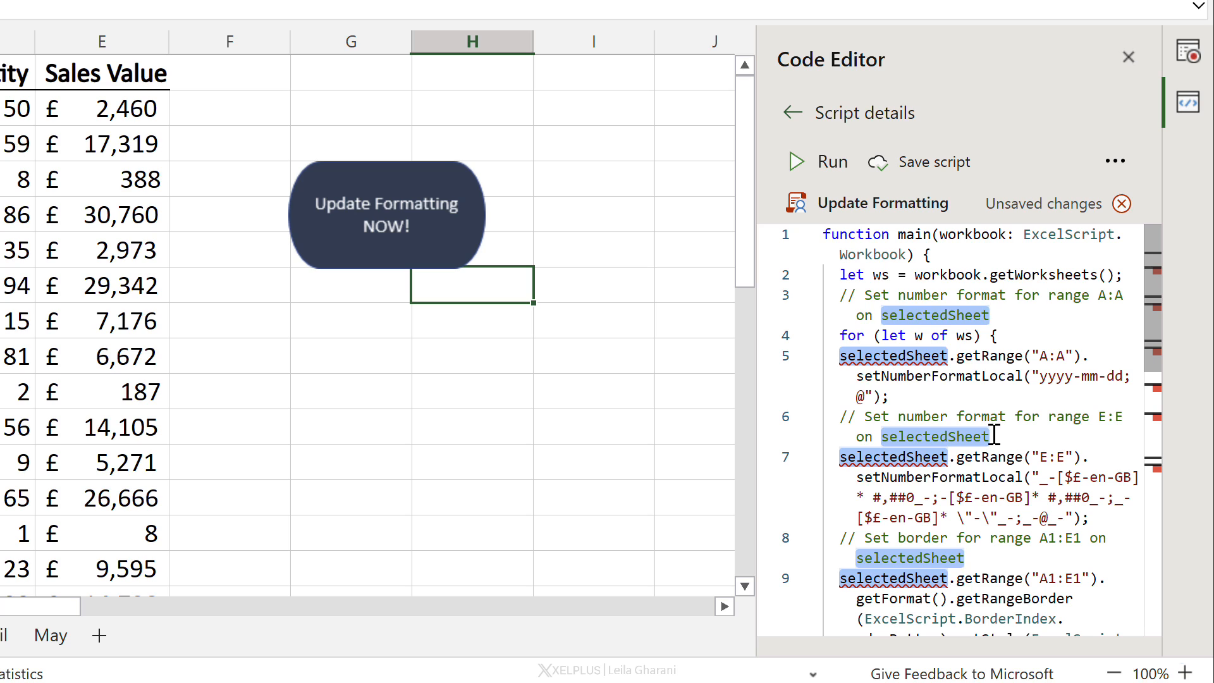
{"action": "type", "text": "w"}
Step: Save the edited script
{"action": "left_click", "coordinate": [942, 379]}
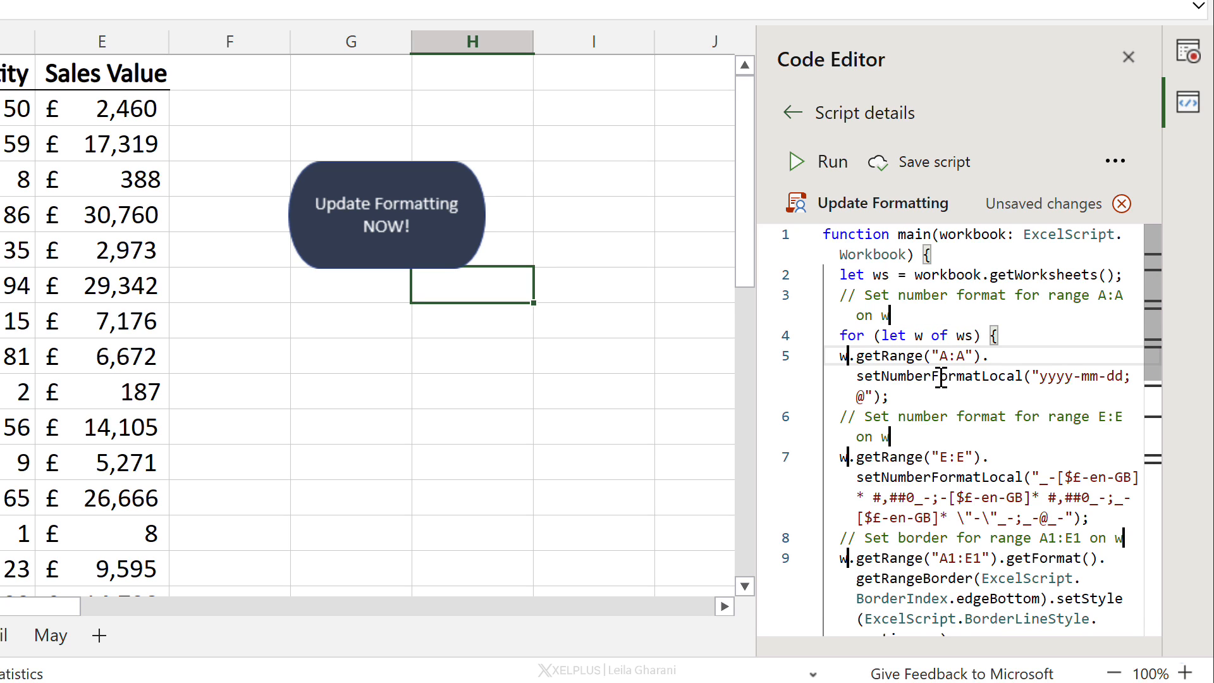
{"action": "scroll", "coordinate": [1057, 330], "scroll_direction": "down", "scroll_amount": 5}
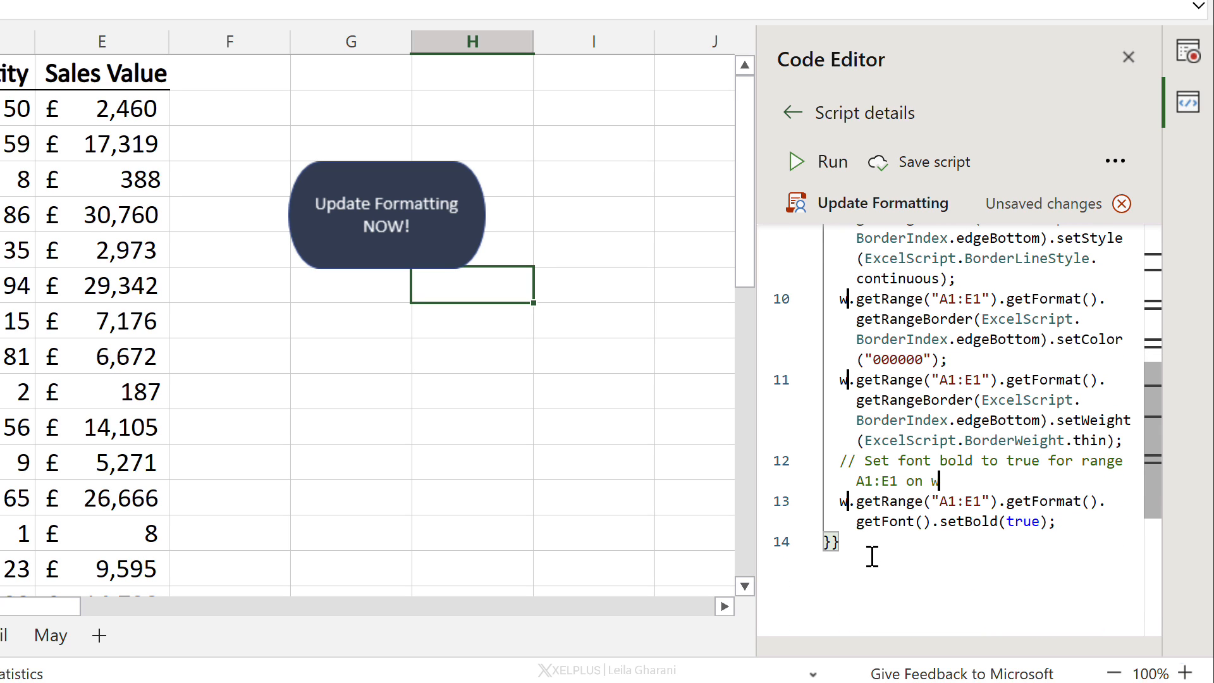
{"action": "left_click", "coordinate": [933, 162]}
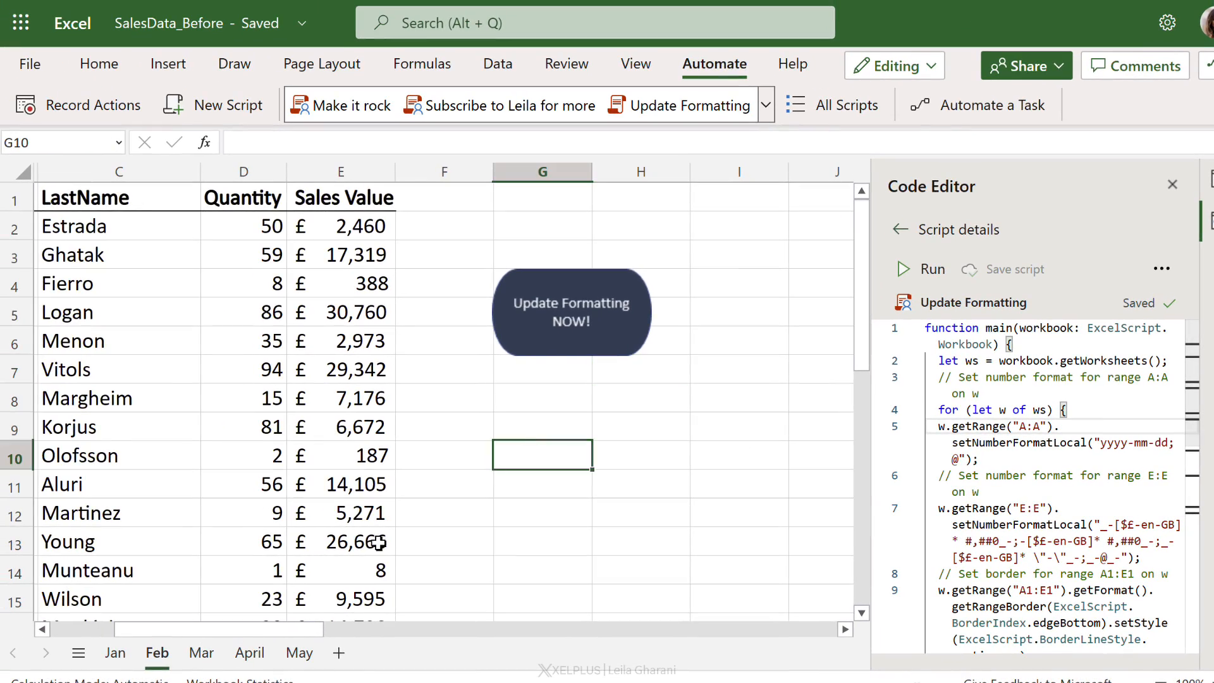
Step: Run the script with the Update Formatting NOW! button on the Feb sheet
{"action": "left_click", "coordinate": [87, 644]}
{"action": "left_click", "coordinate": [250, 652]}
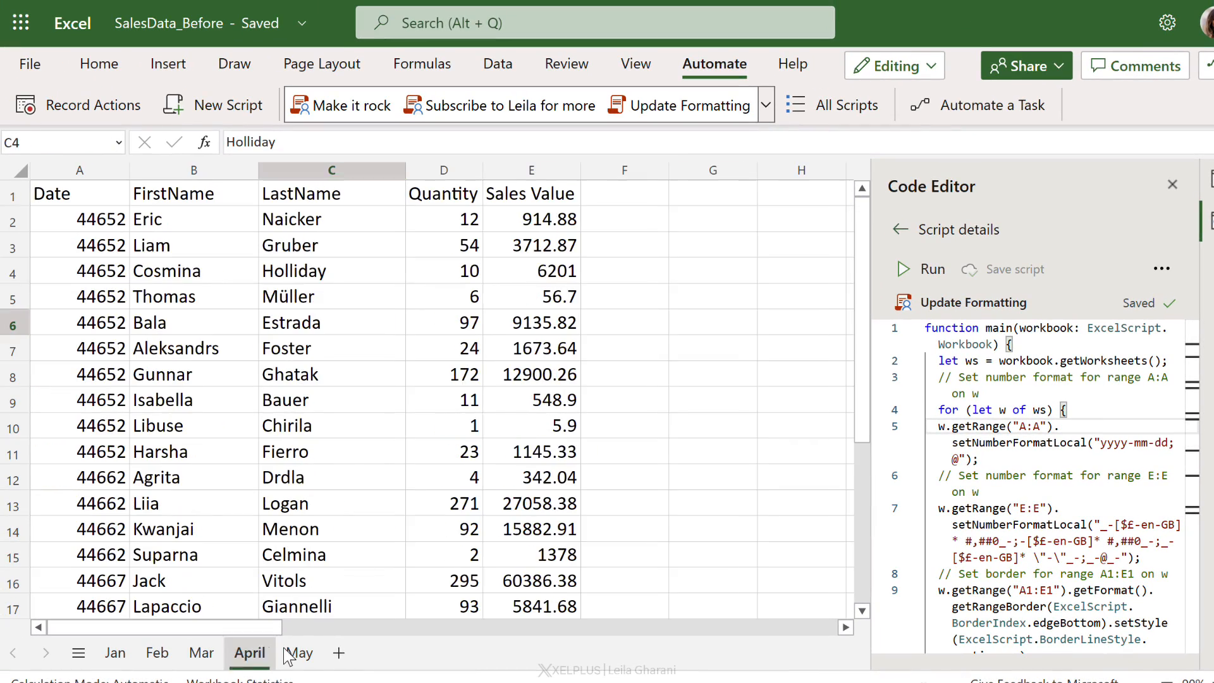
{"action": "left_click", "coordinate": [299, 652]}
{"action": "left_click", "coordinate": [161, 653]}
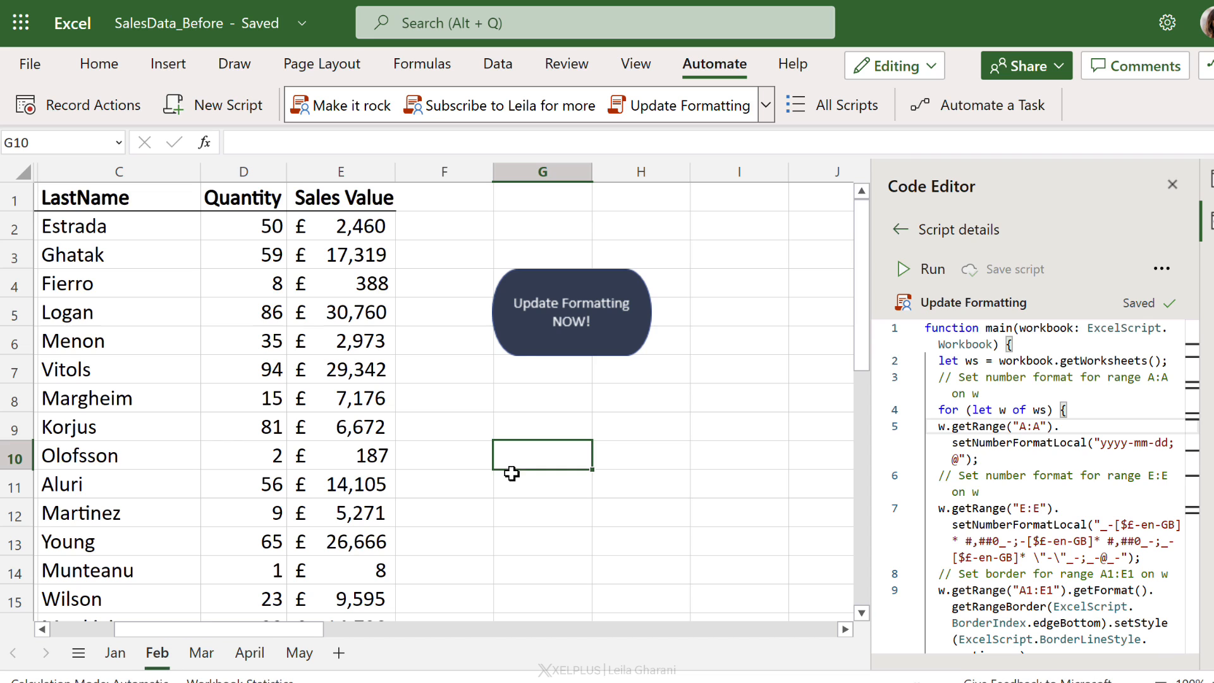
{"action": "left_click", "coordinate": [565, 342]}
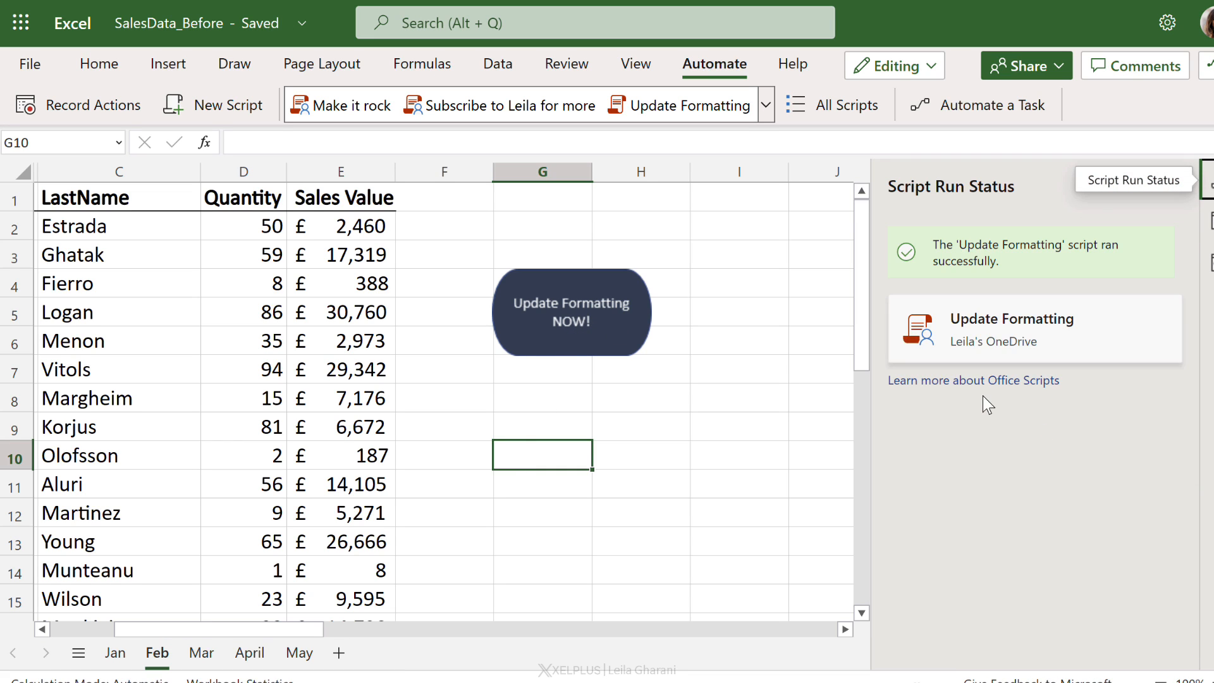
Step: Check the formatting on the Mar, April, May and Feb sheets
{"action": "left_click", "coordinate": [201, 652]}
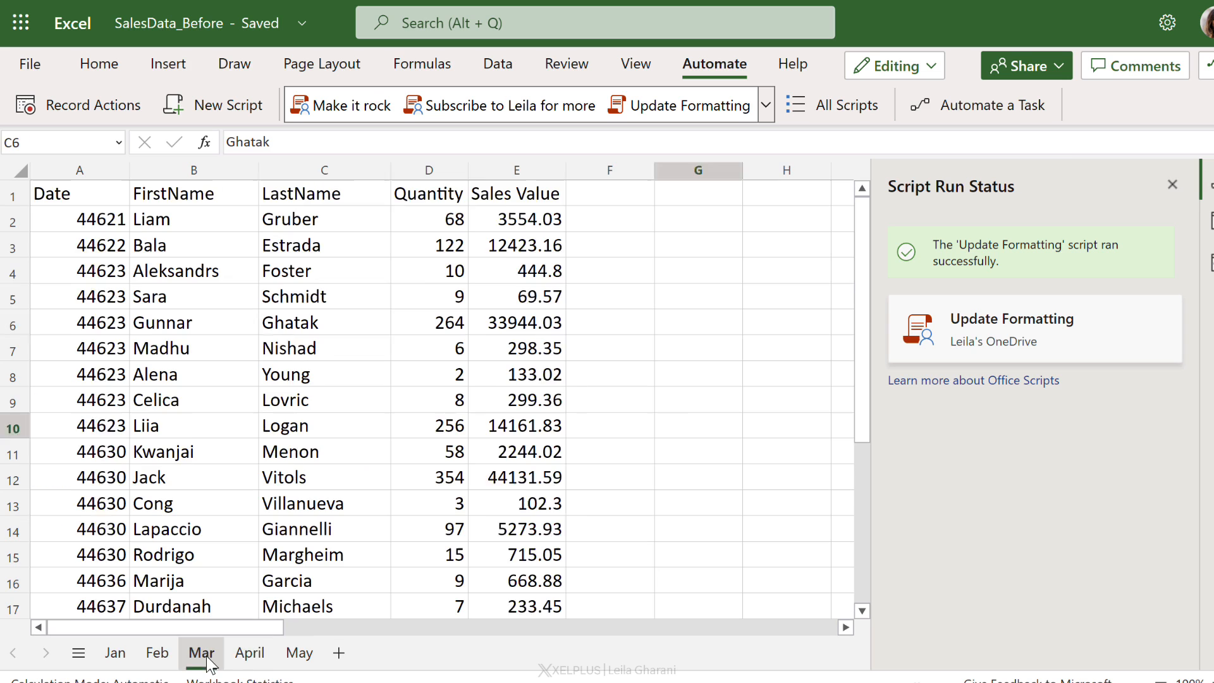
{"action": "left_click", "coordinate": [249, 653]}
{"action": "left_click", "coordinate": [298, 652]}
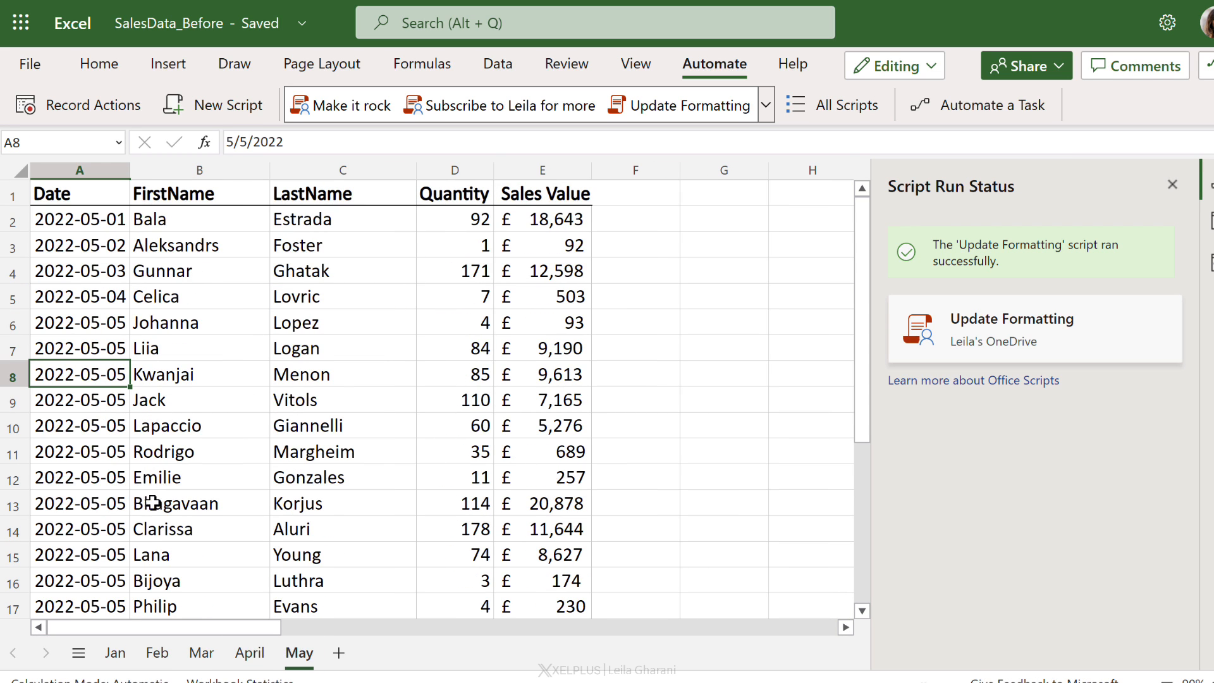
{"action": "left_click", "coordinate": [158, 652]}
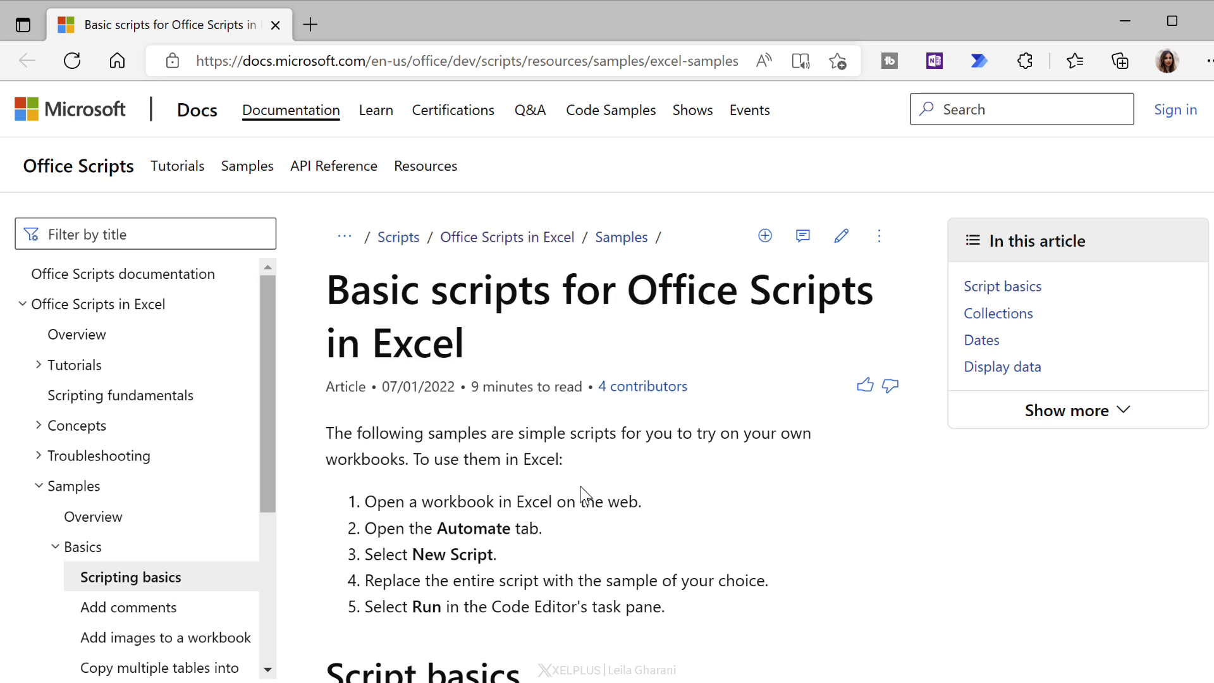
Step: Switch to the Office Scripts samples page in the browser and read the Iterate over collections sample code
{"action": "scroll", "coordinate": [580, 495], "scroll_direction": "down", "scroll_amount": 20}
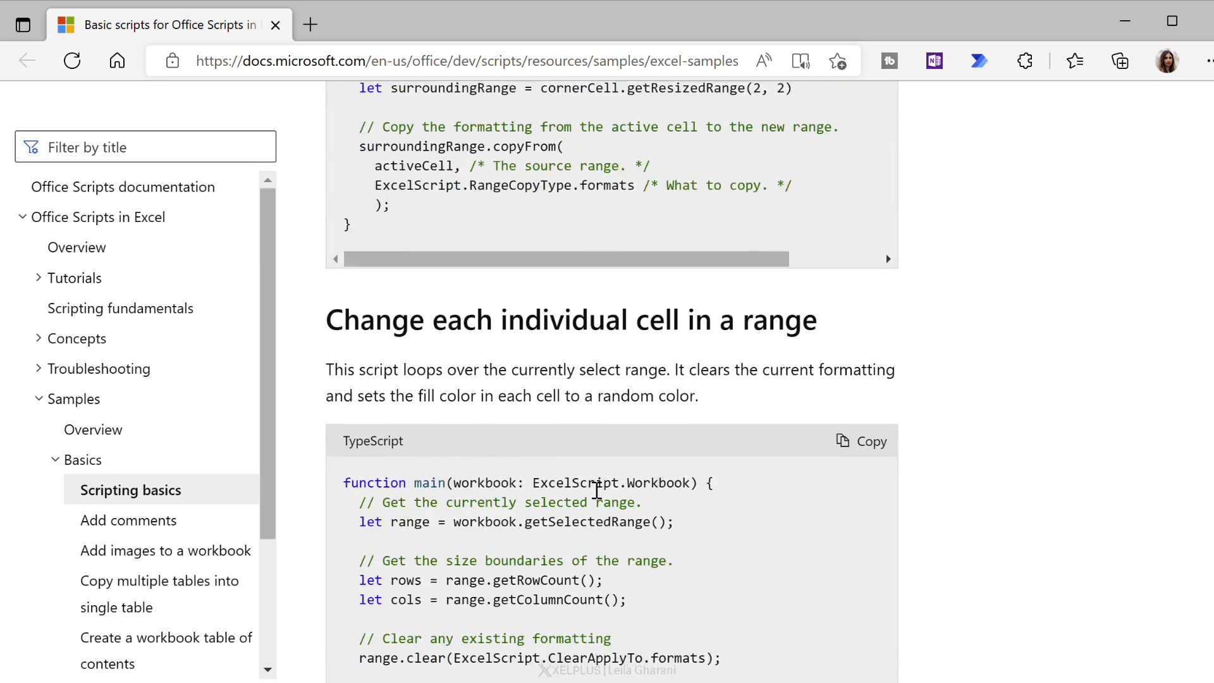
{"action": "scroll", "coordinate": [597, 491], "scroll_direction": "down", "scroll_amount": 15}
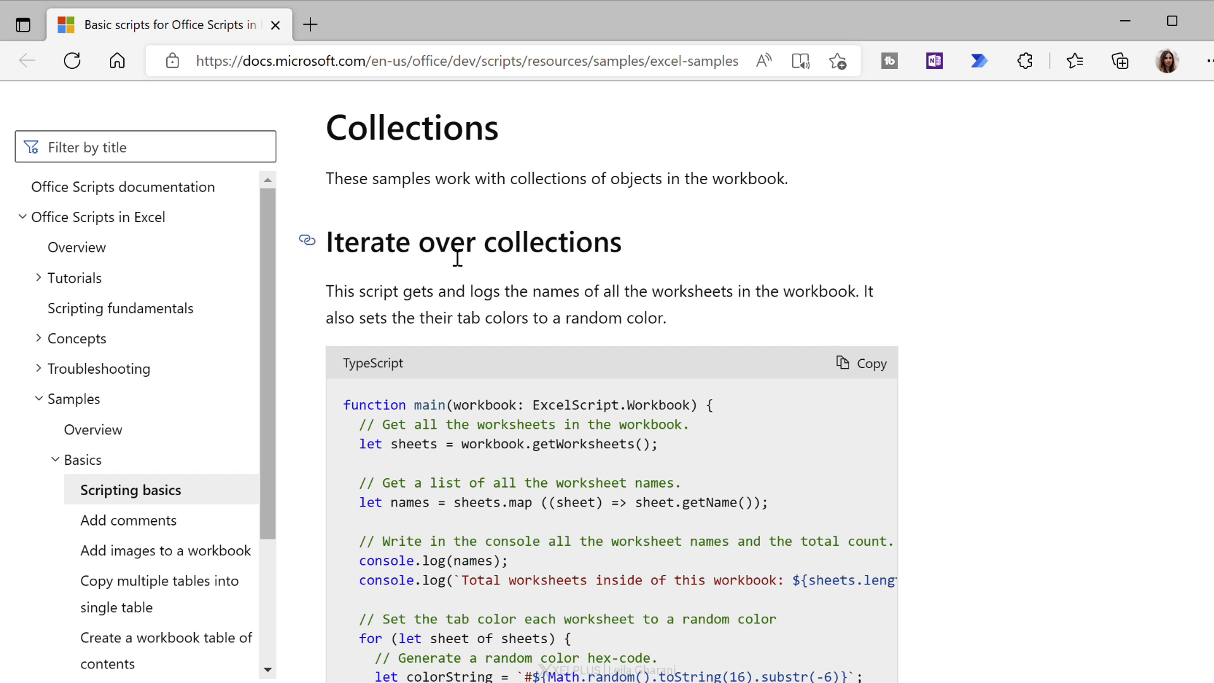
{"action": "scroll", "coordinate": [411, 240], "scroll_direction": "down", "scroll_amount": 2}
{"action": "left_click_drag", "start_coordinate": [358, 347], "coordinate": [672, 366]}
{"action": "left_click_drag", "start_coordinate": [359, 541], "coordinate": [627, 537]}
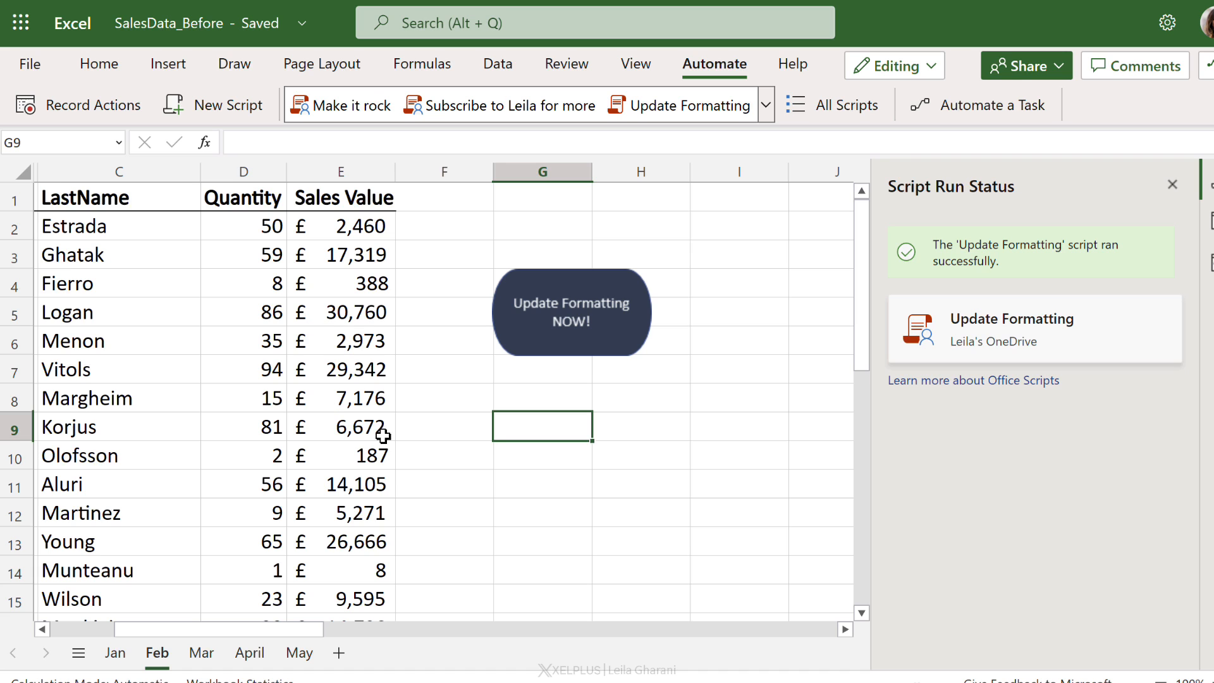
Step: Open SalesData_Before.xlsx in the Excel desktop app
{"action": "left_click_drag", "start_coordinate": [245, 635], "coordinate": [168, 636]}
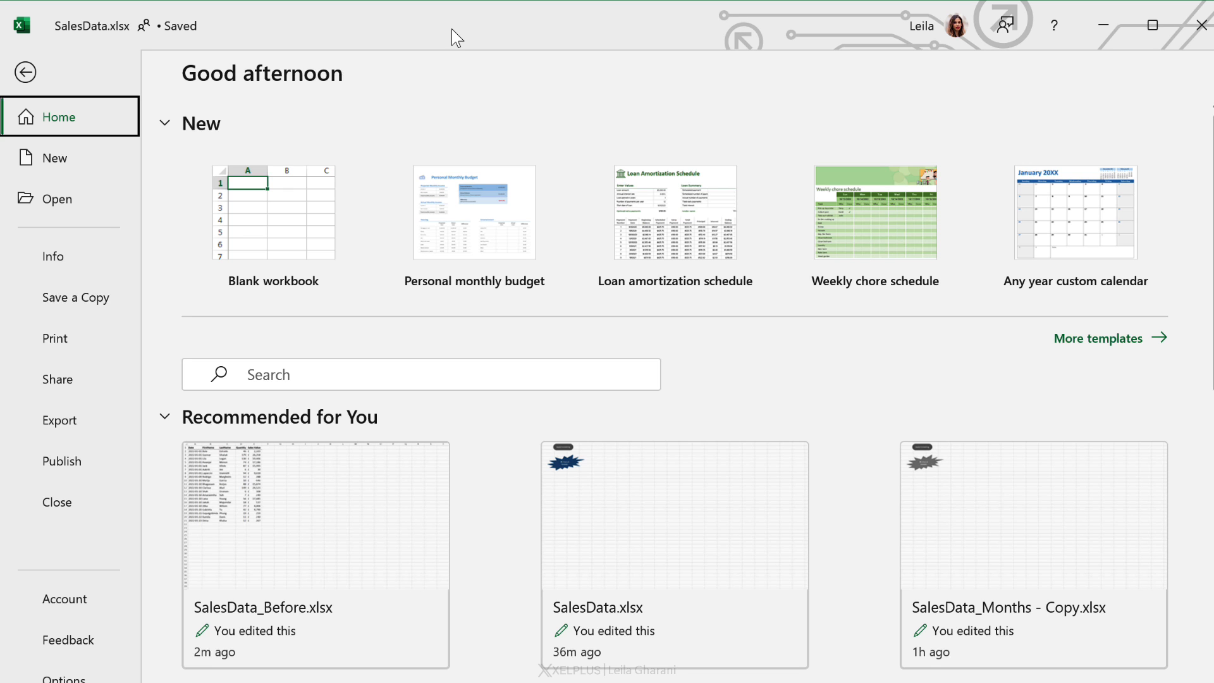
{"action": "left_click", "coordinate": [231, 556]}
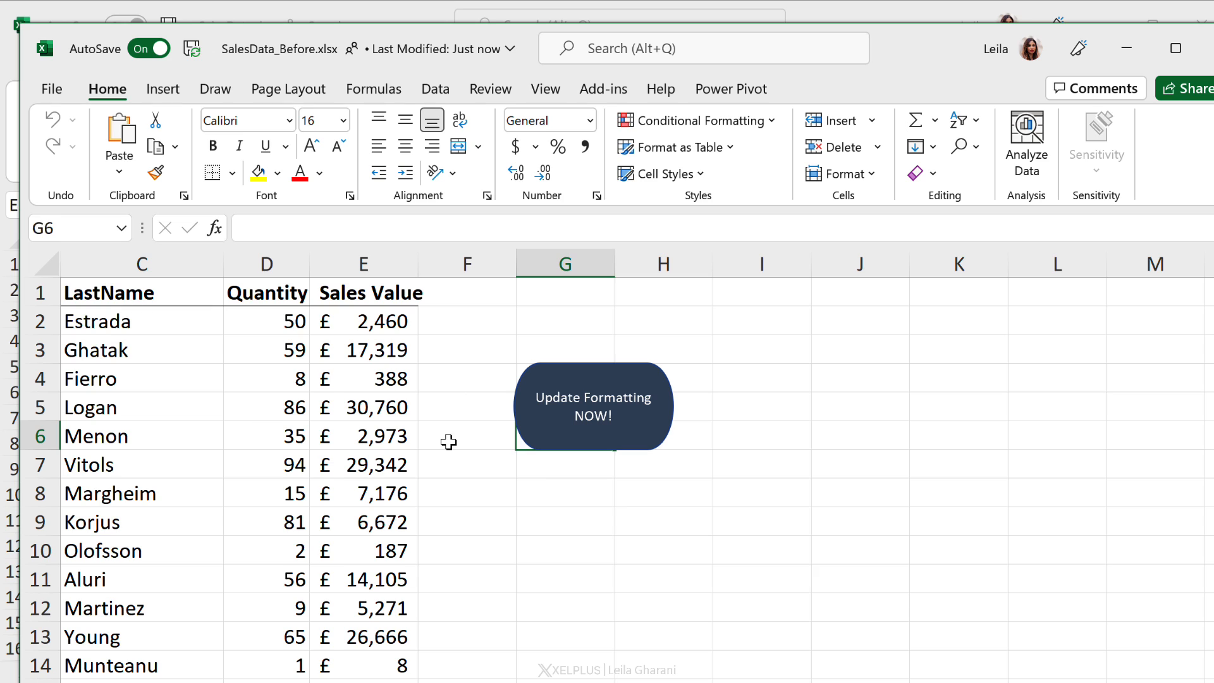
{"action": "left_click", "coordinate": [524, 482]}
{"action": "left_click", "coordinate": [578, 527]}
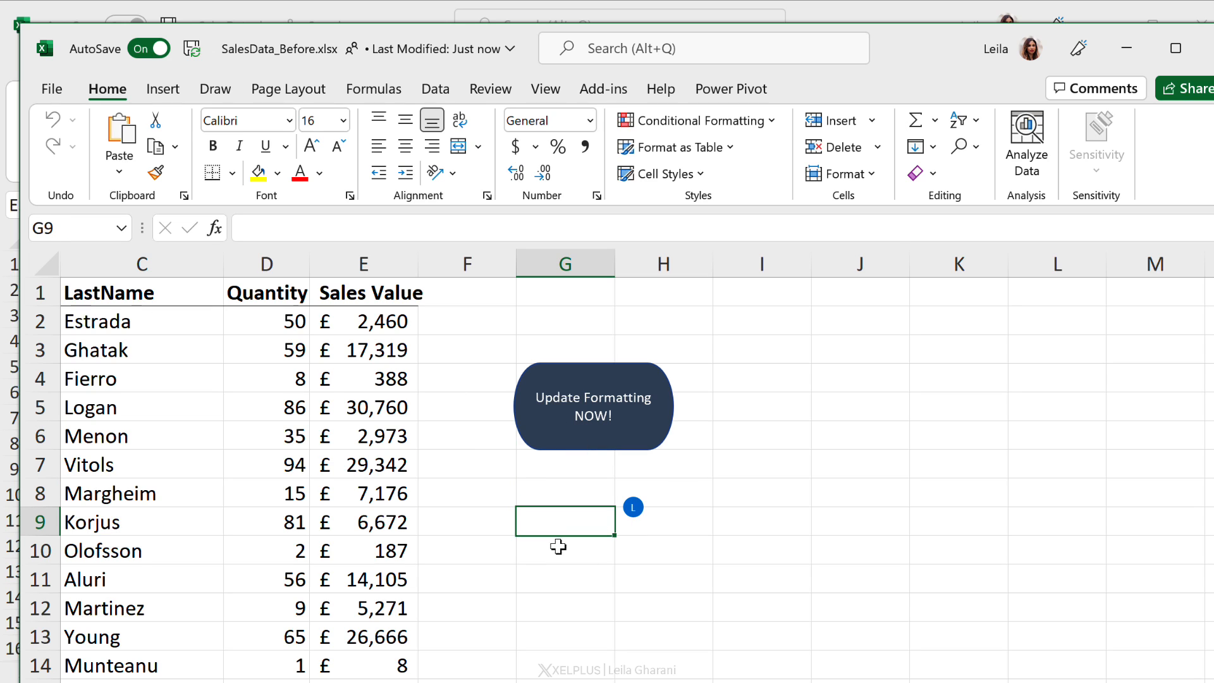
{"action": "left_click", "coordinate": [607, 580]}
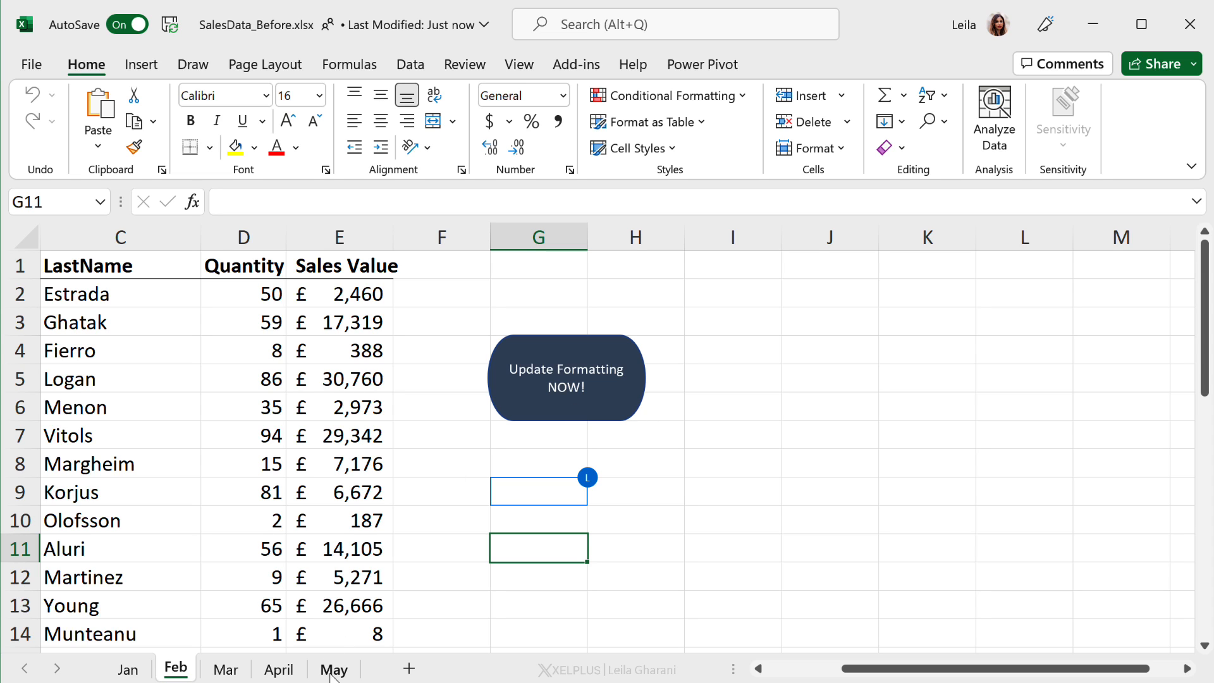
Step: Clear all formatting from the whole Jan sheet
{"action": "left_click", "coordinate": [125, 671]}
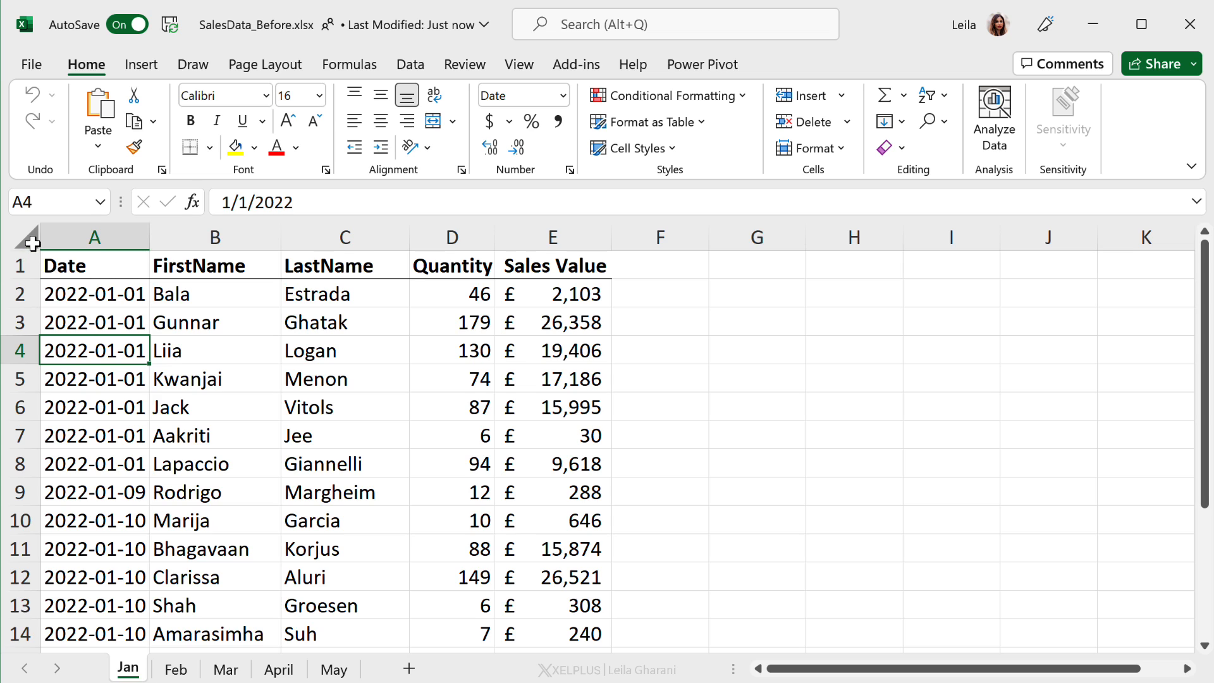
{"action": "left_click", "coordinate": [32, 239]}
{"action": "left_click", "coordinate": [901, 148]}
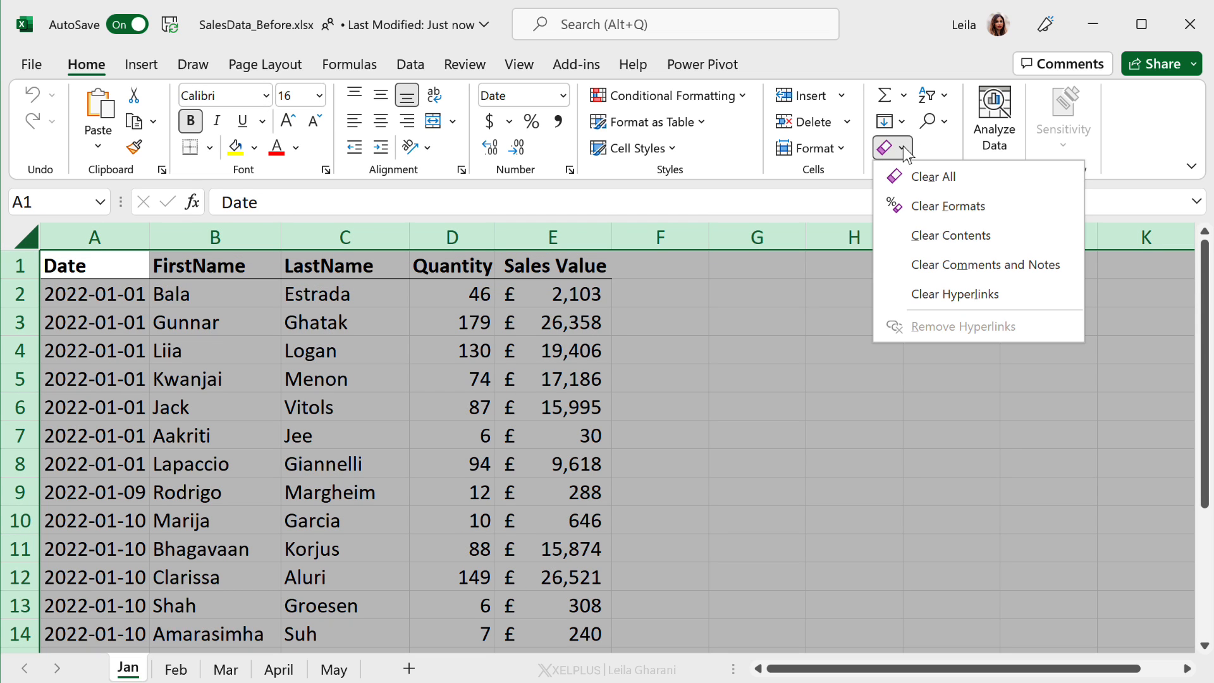
{"action": "left_click", "coordinate": [941, 205]}
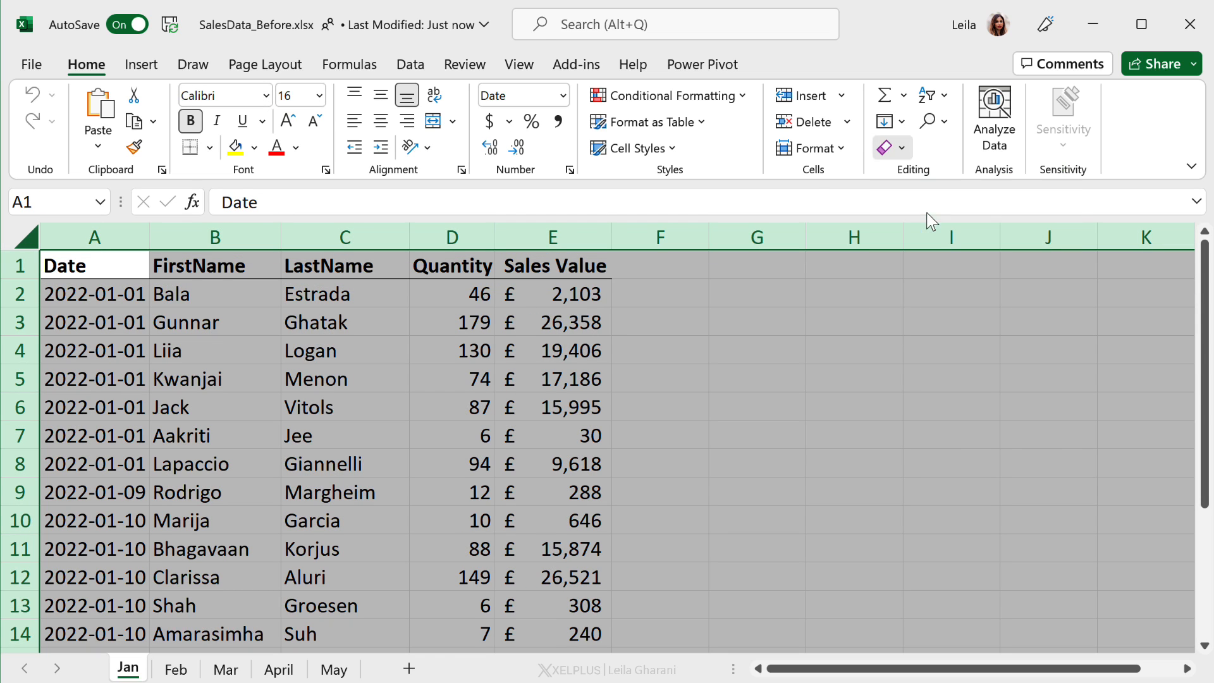
{"action": "left_click", "coordinate": [482, 409]}
Step: Cut the Update Formatting NOW! button from the Feb sheet
{"action": "left_click", "coordinate": [189, 668]}
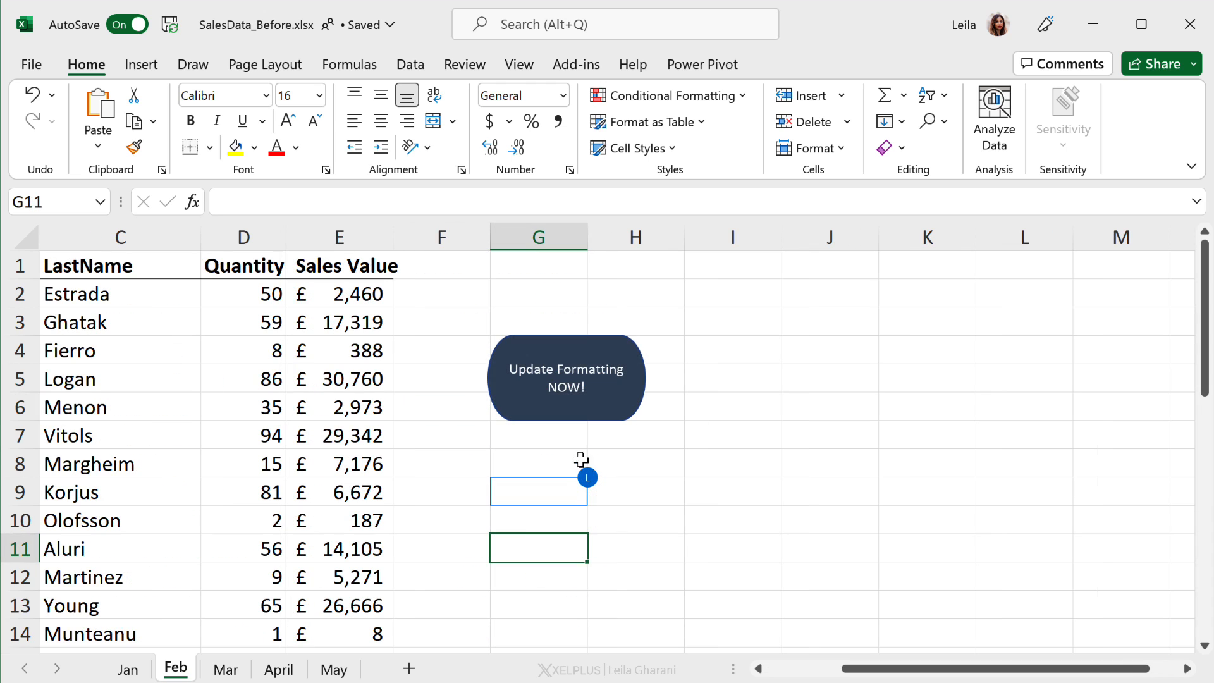
{"action": "right_click", "coordinate": [569, 415]}
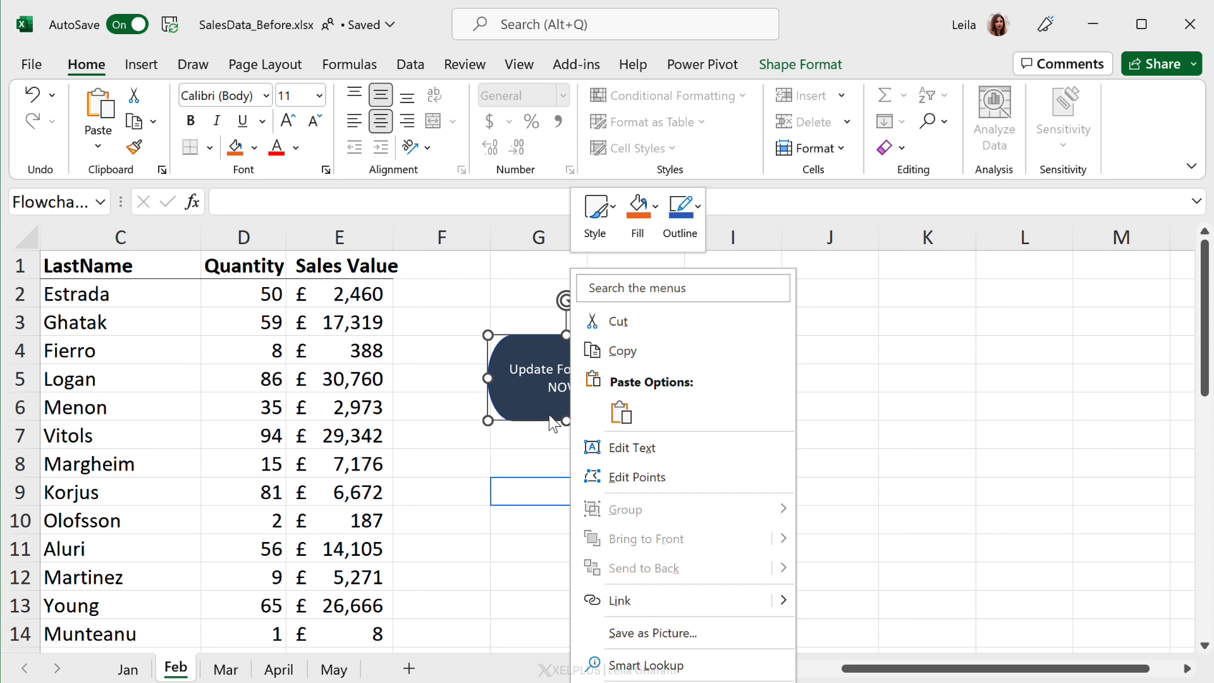
{"action": "left_click", "coordinate": [620, 322]}
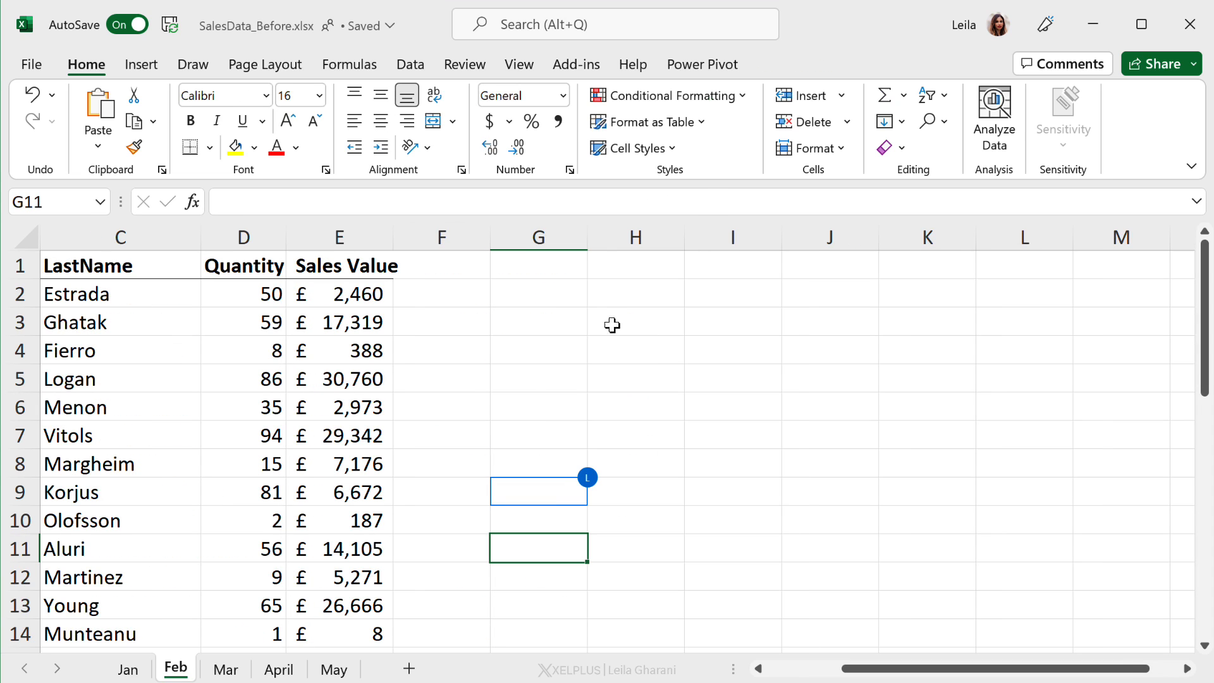
Step: Paste the Update Formatting NOW! button onto the Jan sheet around cell G4
{"action": "left_click", "coordinate": [128, 670]}
{"action": "left_click", "coordinate": [721, 340]}
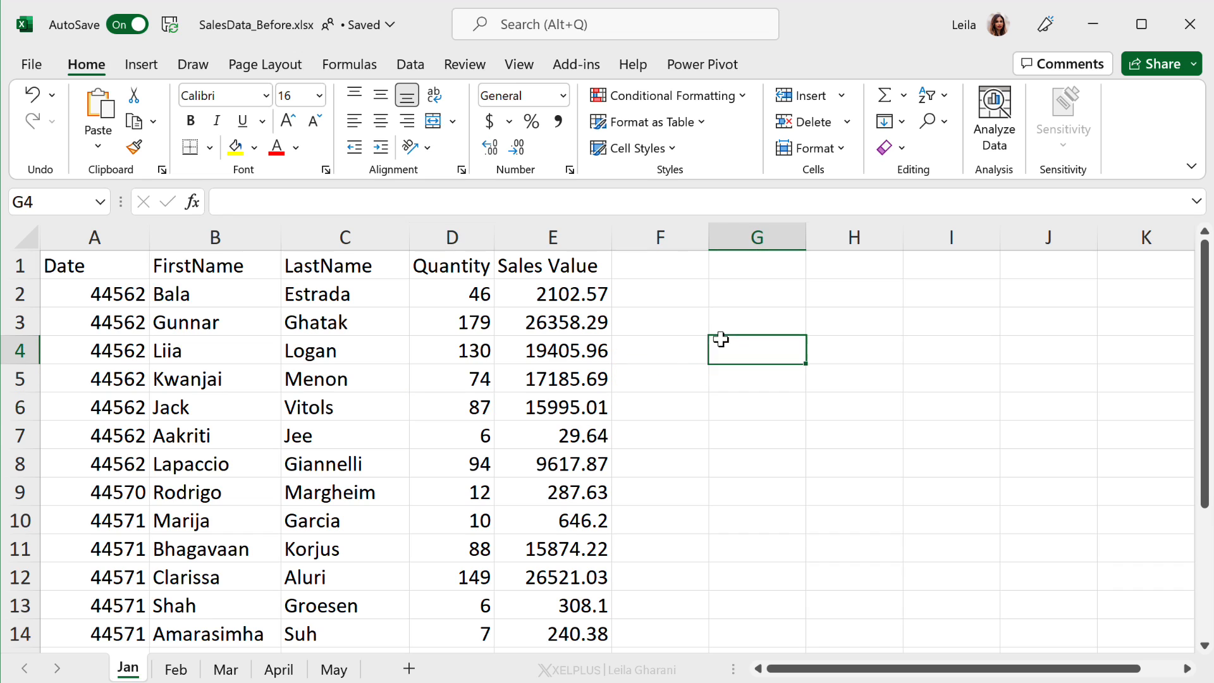
{"action": "key", "text": "ctrl+v"}
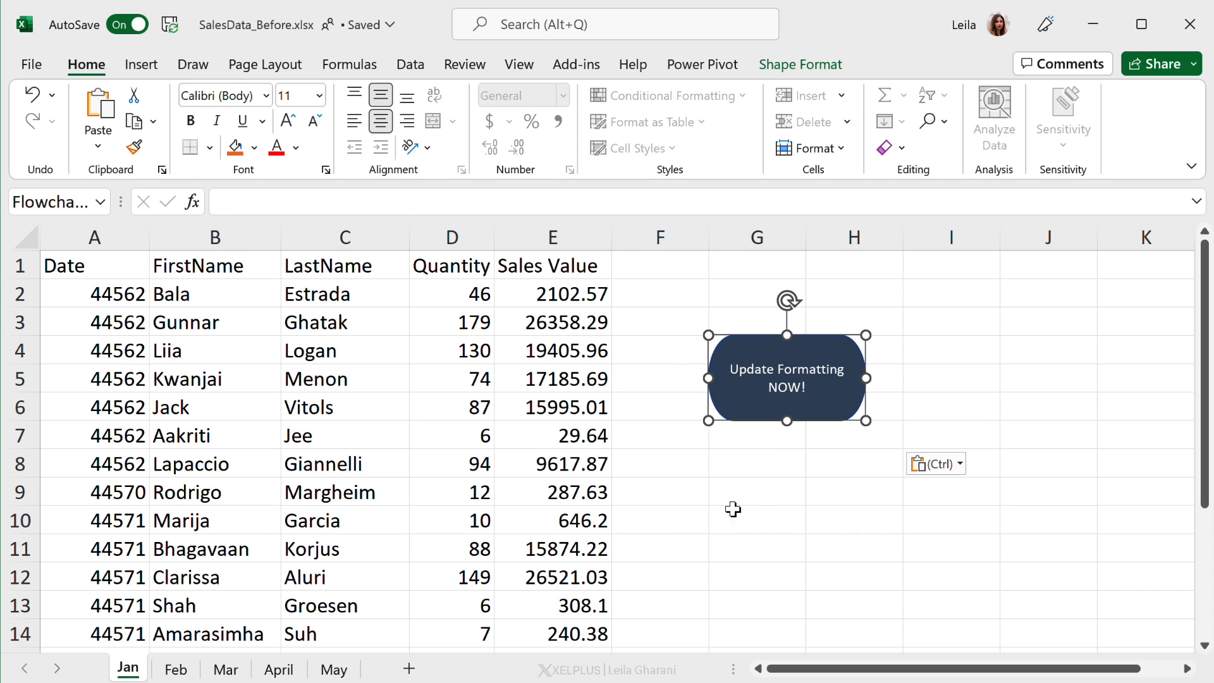
{"action": "left_click", "coordinate": [759, 486]}
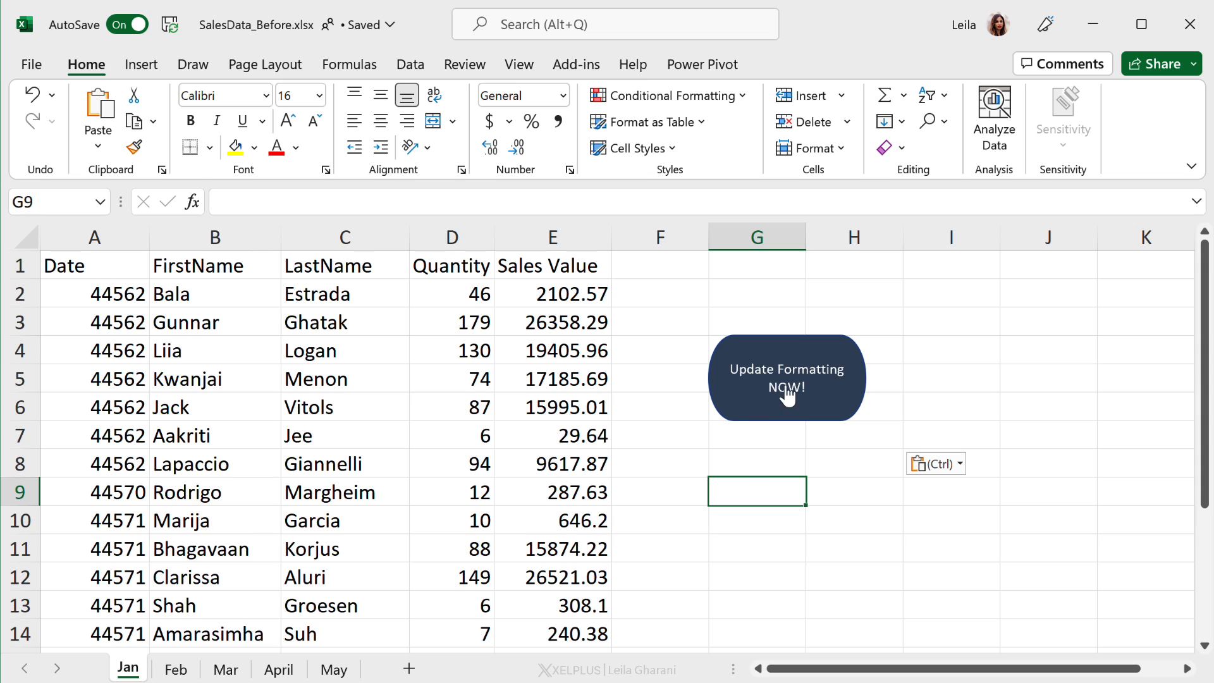
Step: Run the Update Formatting script from the Update Formatting NOW! button on the Jan sheet
{"action": "left_click", "coordinate": [757, 464]}
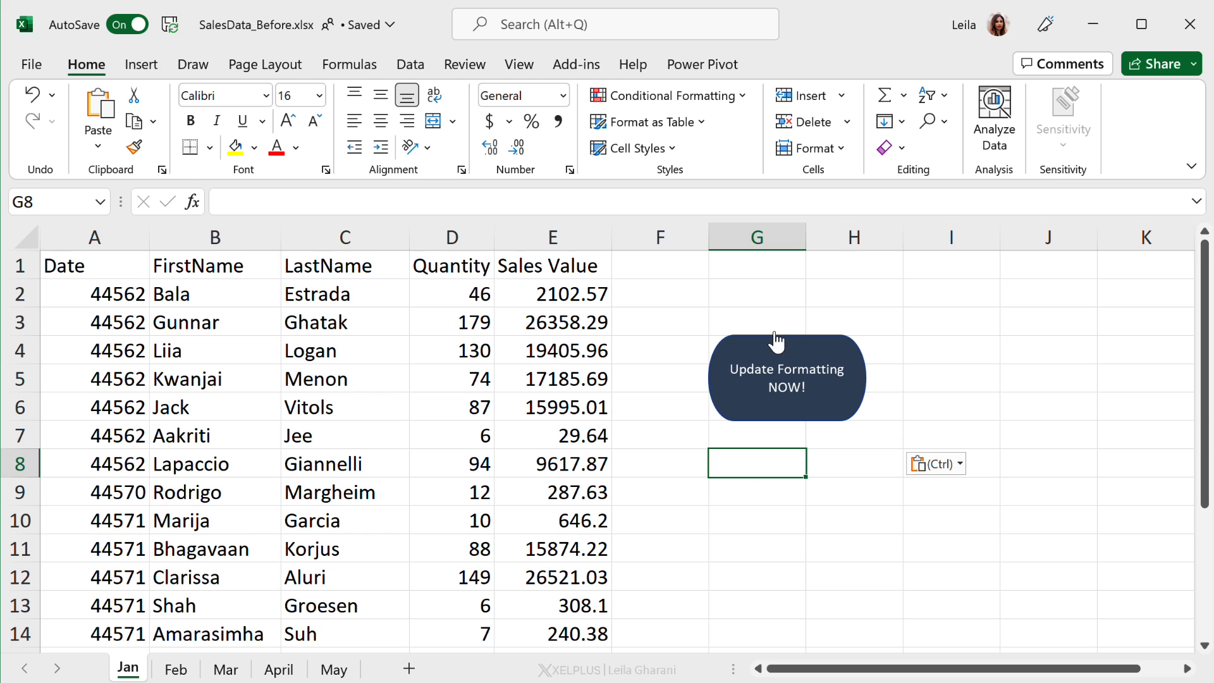
{"action": "left_click", "coordinate": [761, 382]}
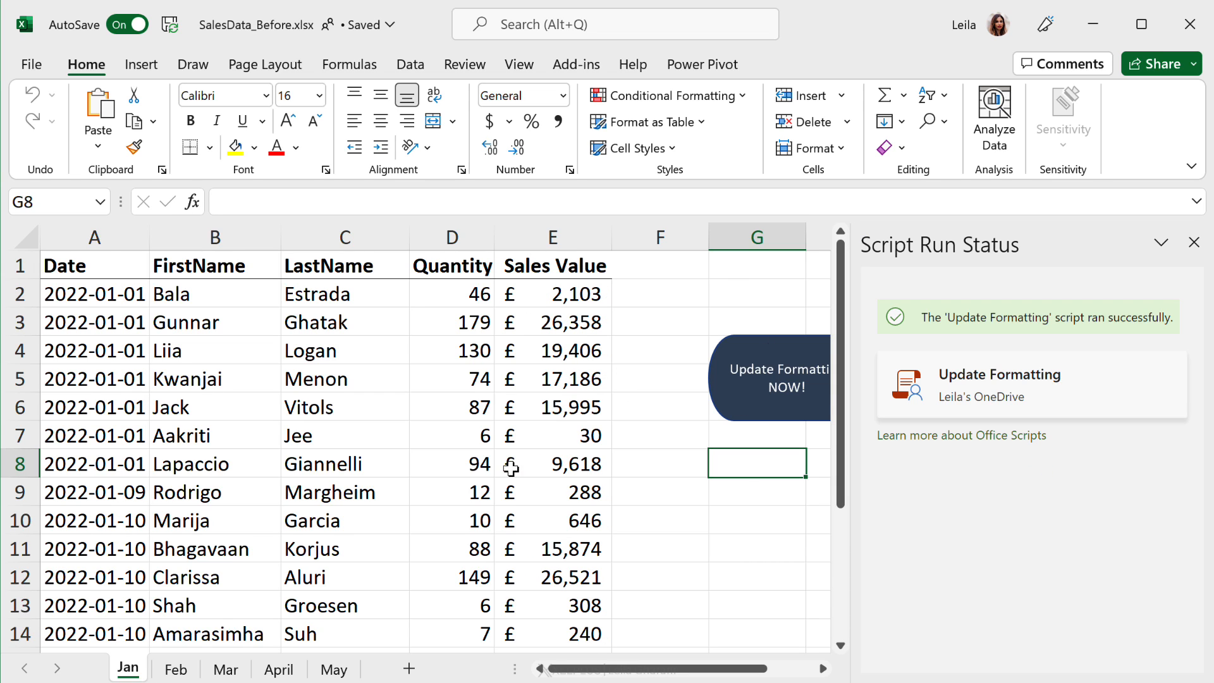
{"action": "left_click", "coordinate": [678, 468]}
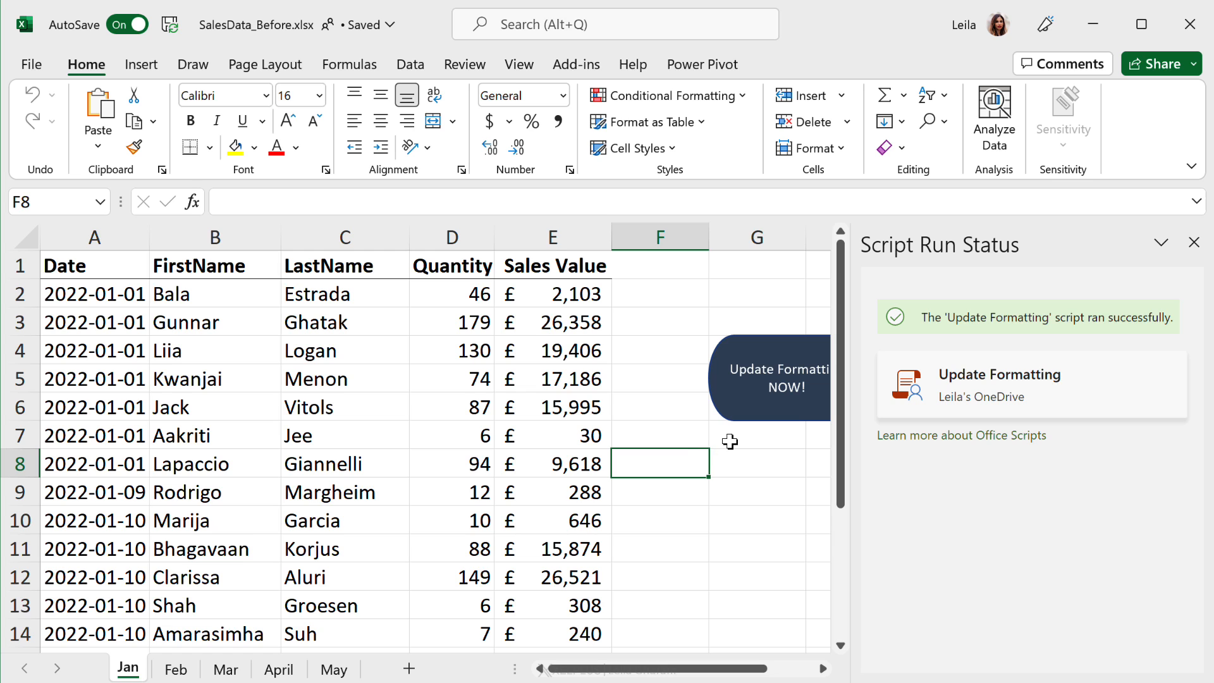
{"action": "left_click", "coordinate": [662, 433]}
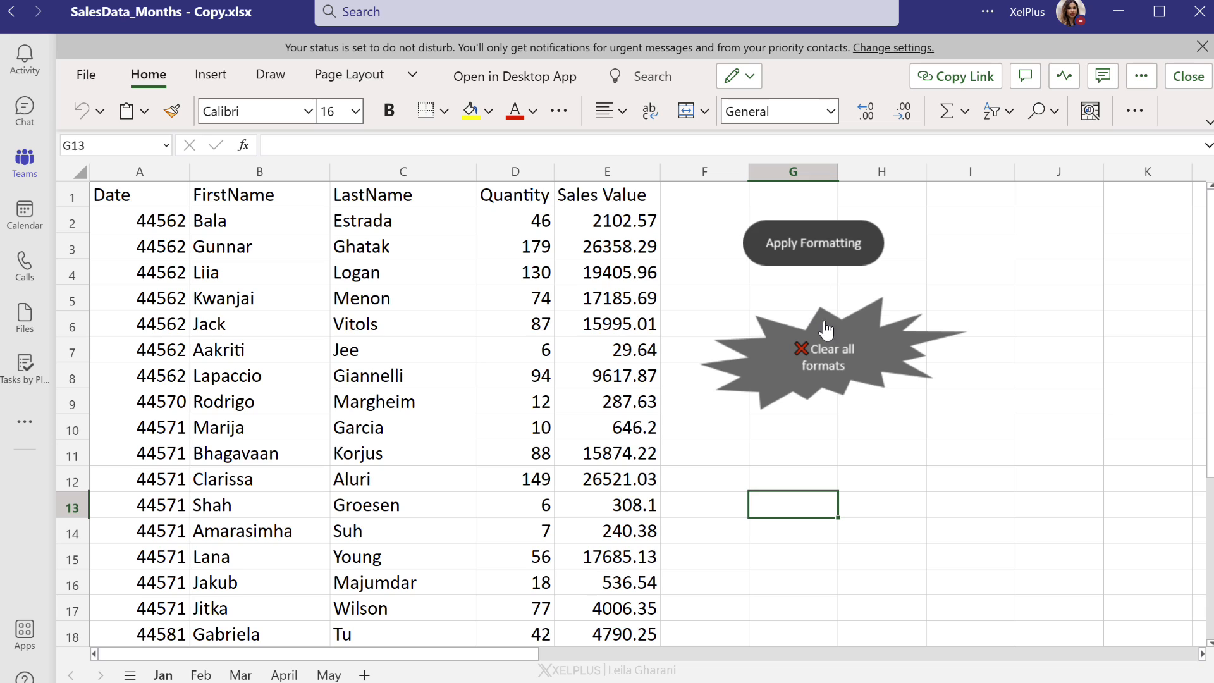
Step: Switch to the workbook copy open in Teams, run the Make it rock script from the Apply Formatting button, and review each monthly sheet
{"action": "left_click", "coordinate": [601, 378]}
{"action": "left_click", "coordinate": [806, 453]}
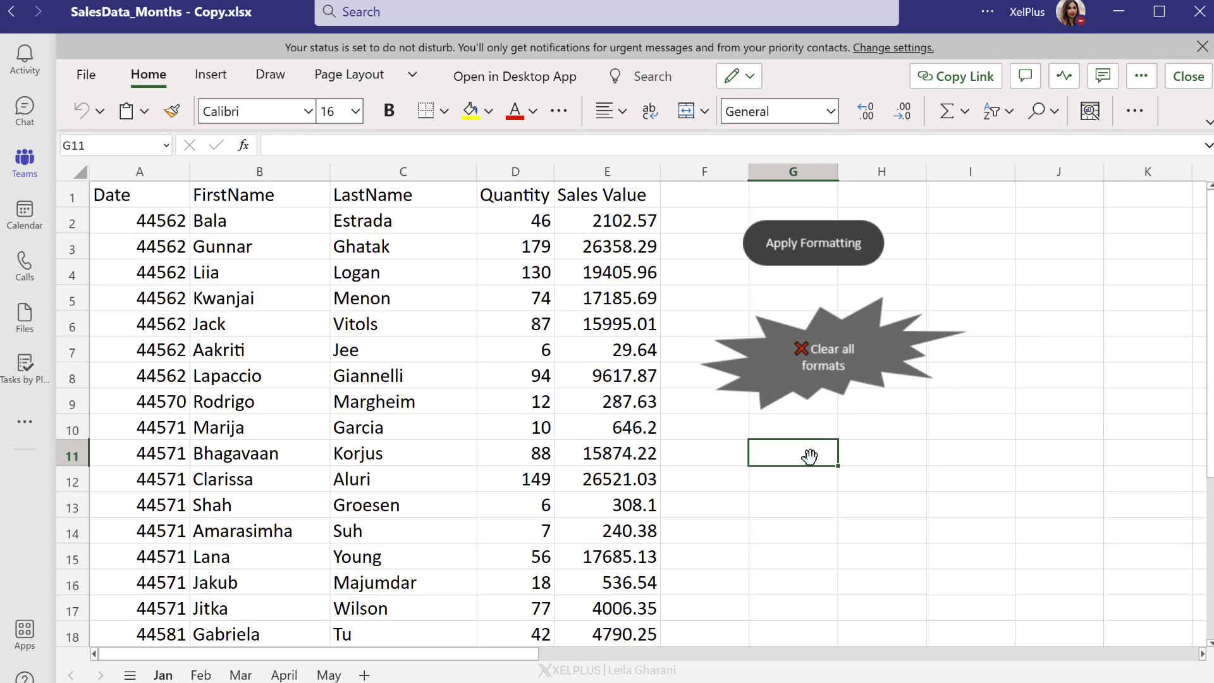
{"action": "left_click", "coordinate": [798, 262]}
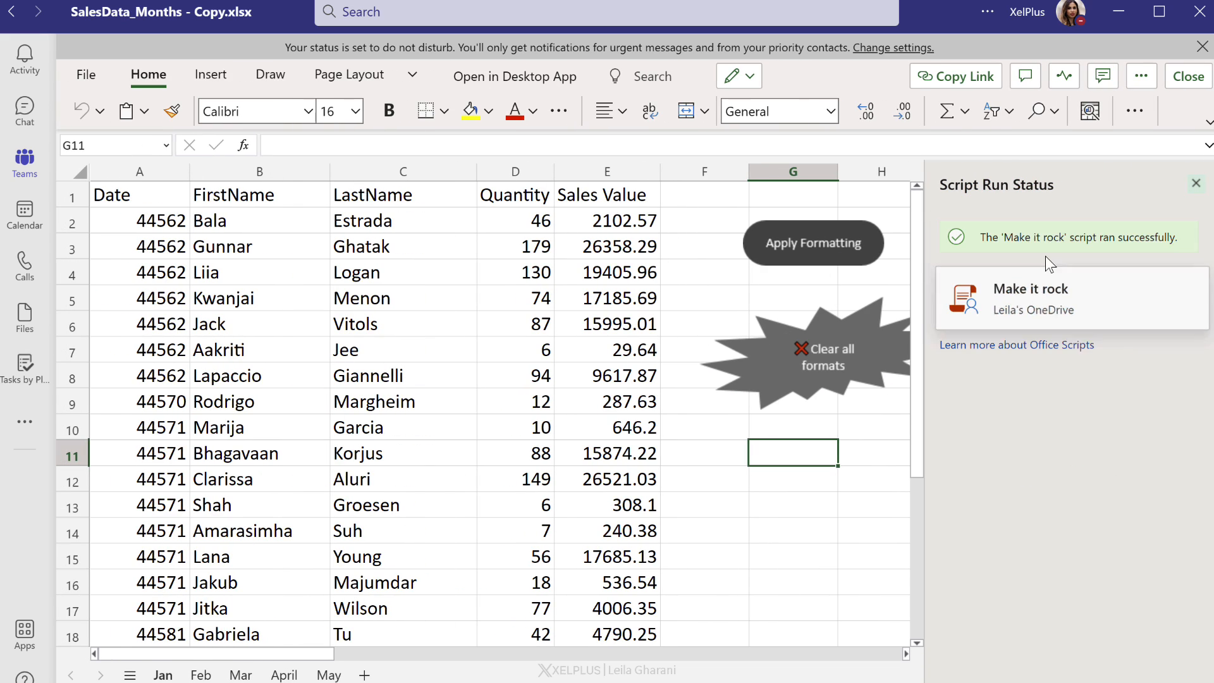
{"action": "left_click", "coordinate": [695, 319]}
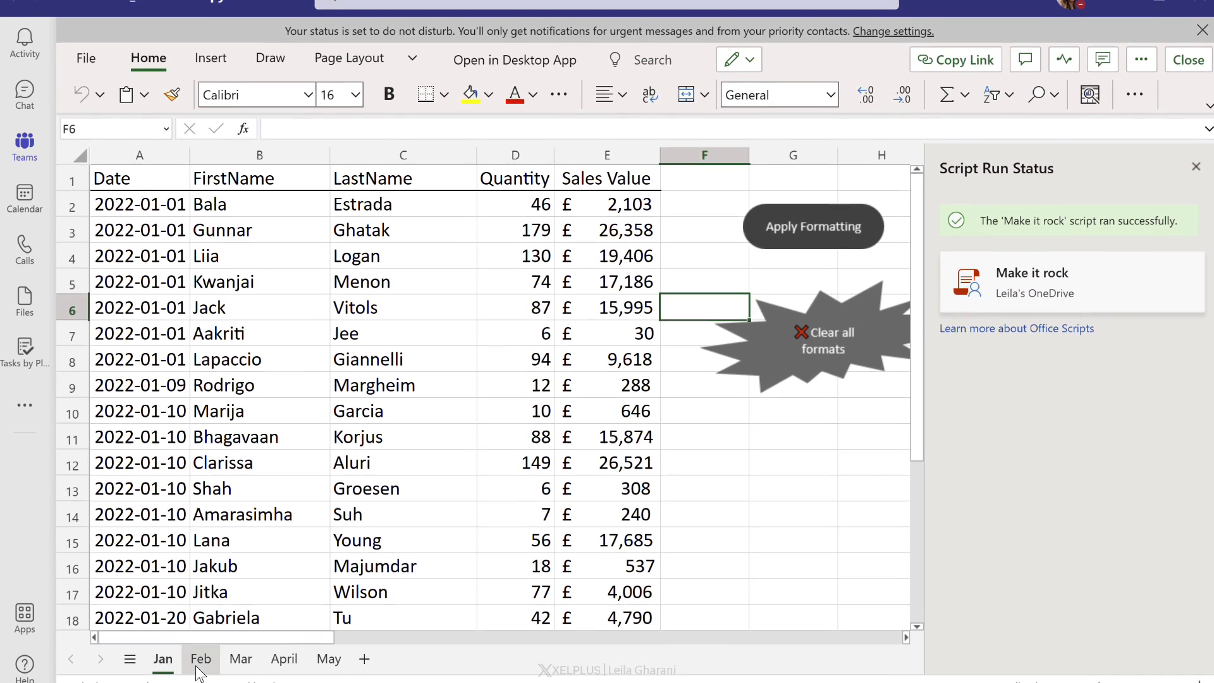
{"action": "left_click", "coordinate": [197, 667]}
{"action": "left_click", "coordinate": [240, 658]}
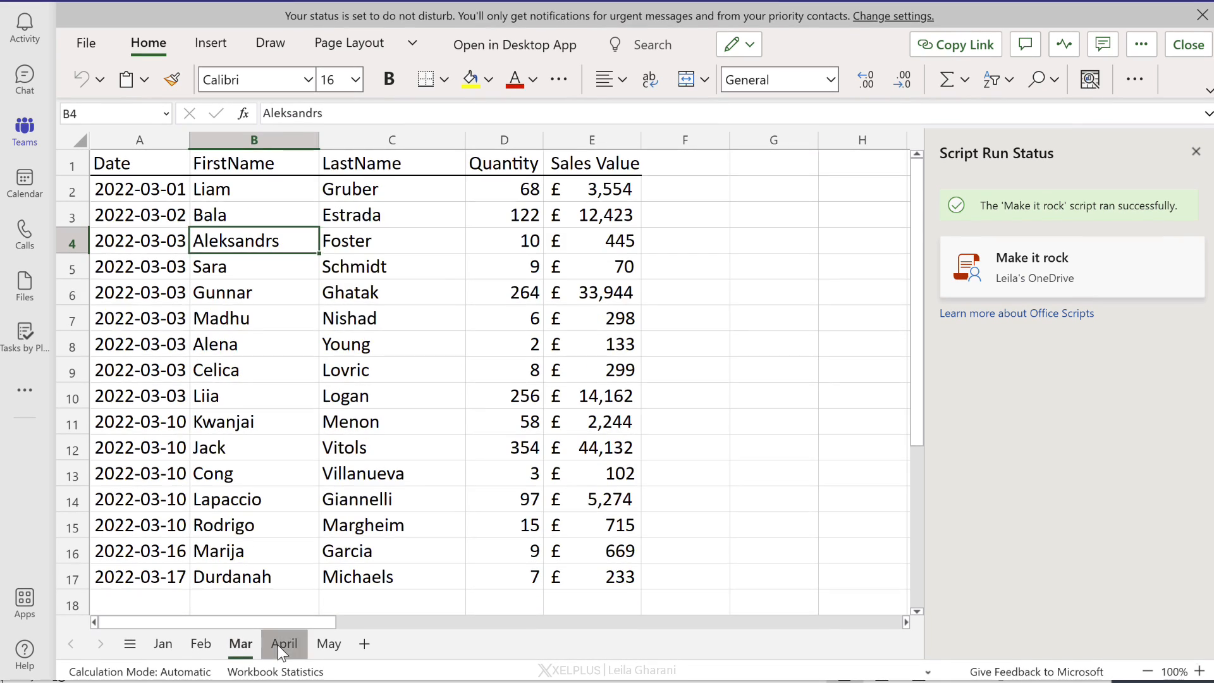
{"action": "left_click", "coordinate": [284, 658]}
{"action": "left_click", "coordinate": [163, 658]}
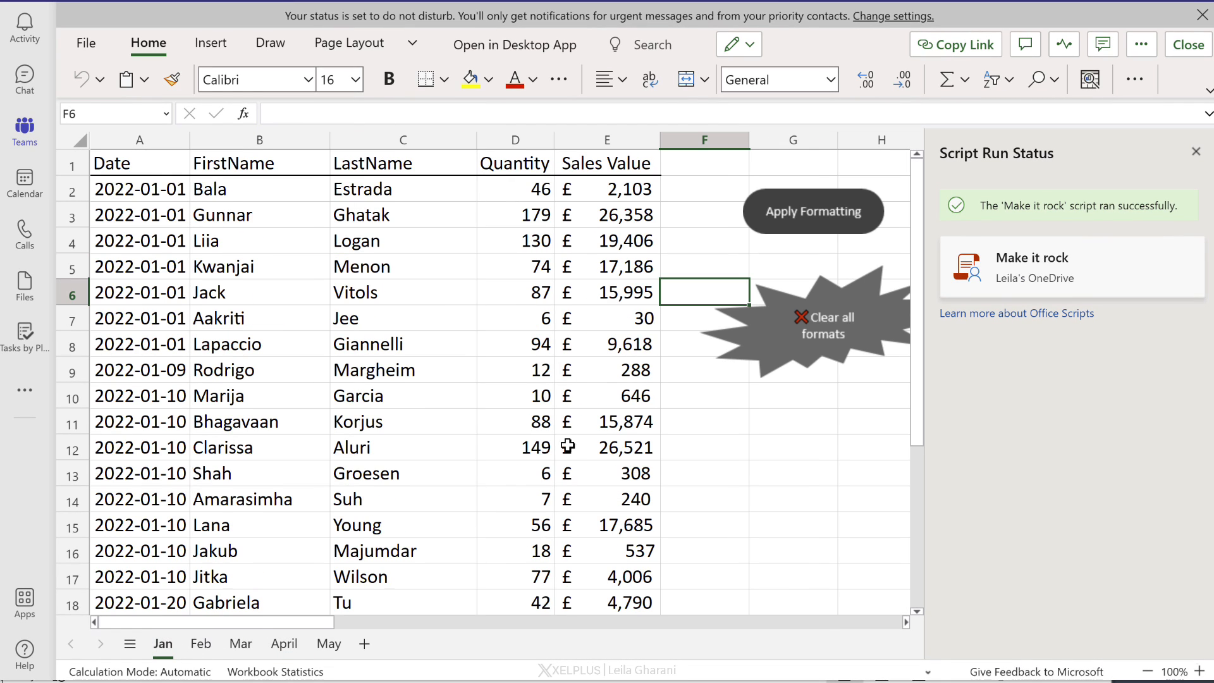
{"action": "left_click", "coordinate": [583, 301]}
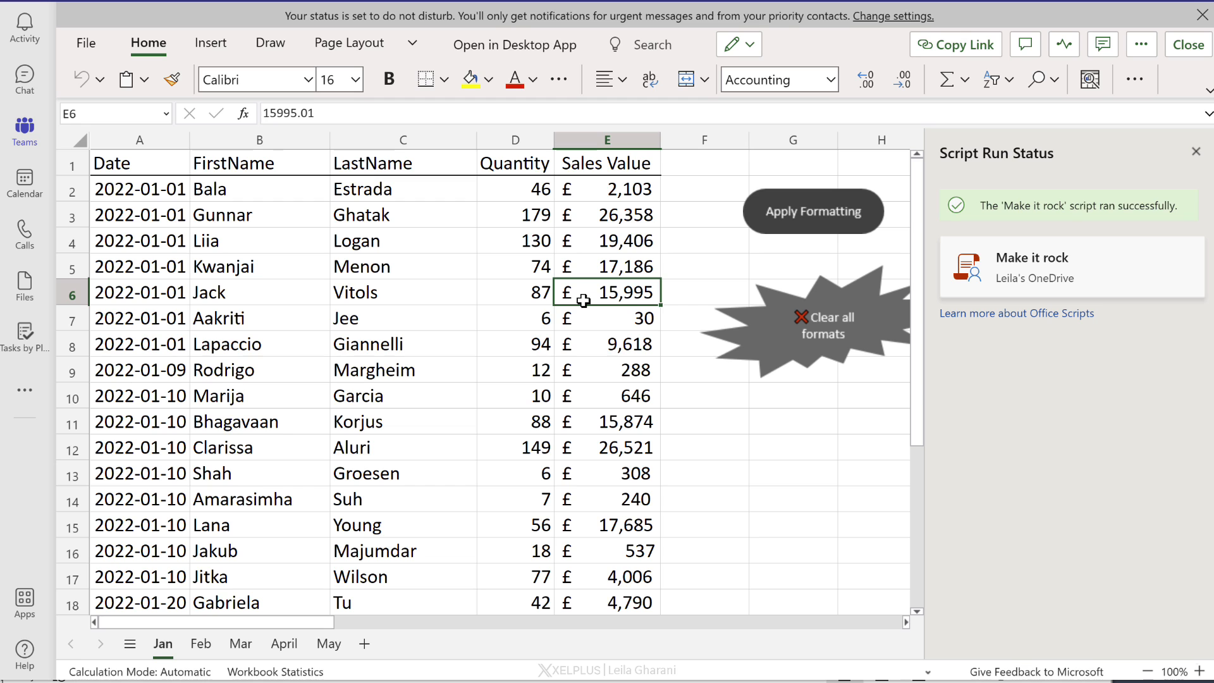
{"action": "left_click", "coordinate": [543, 301]}
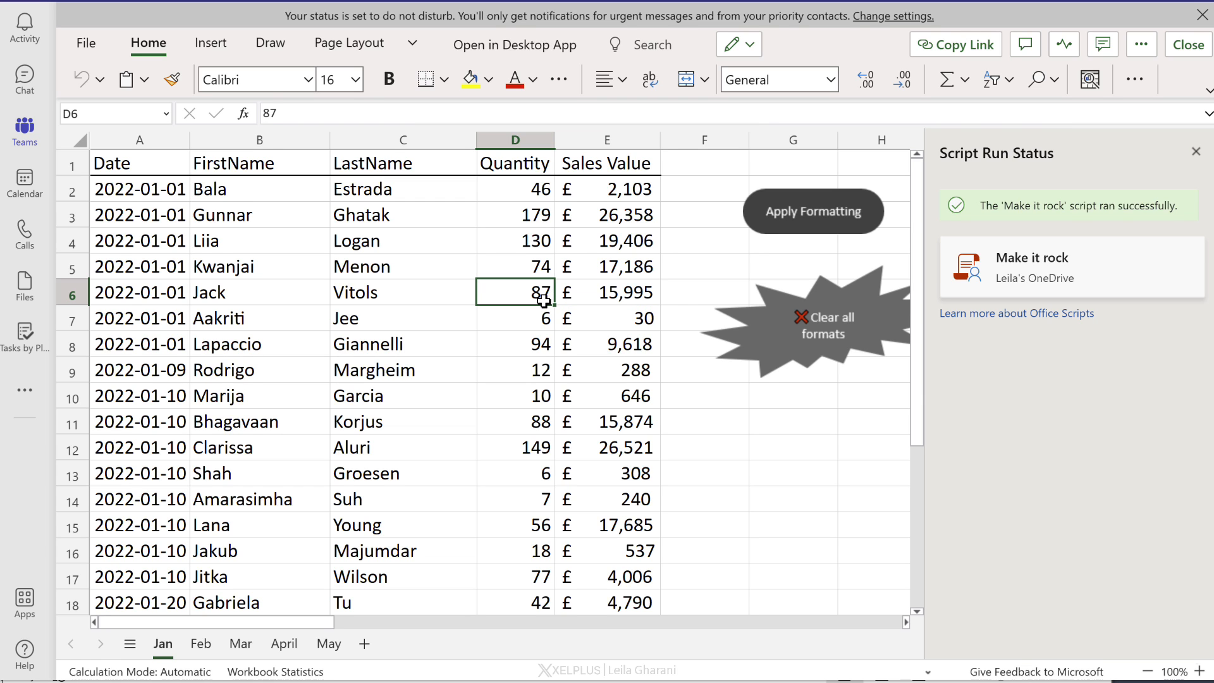